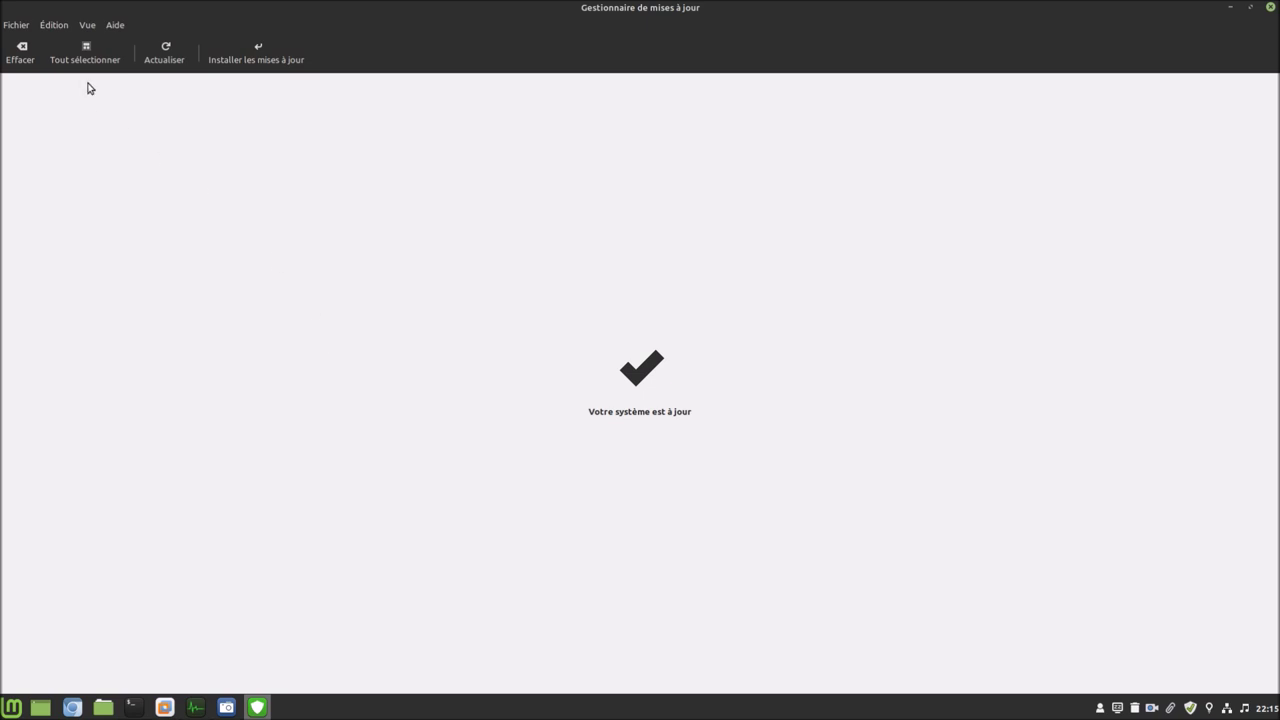
Check the editing options of the update manager and close it.
{"action": "left_click", "coordinate": [55, 28]}
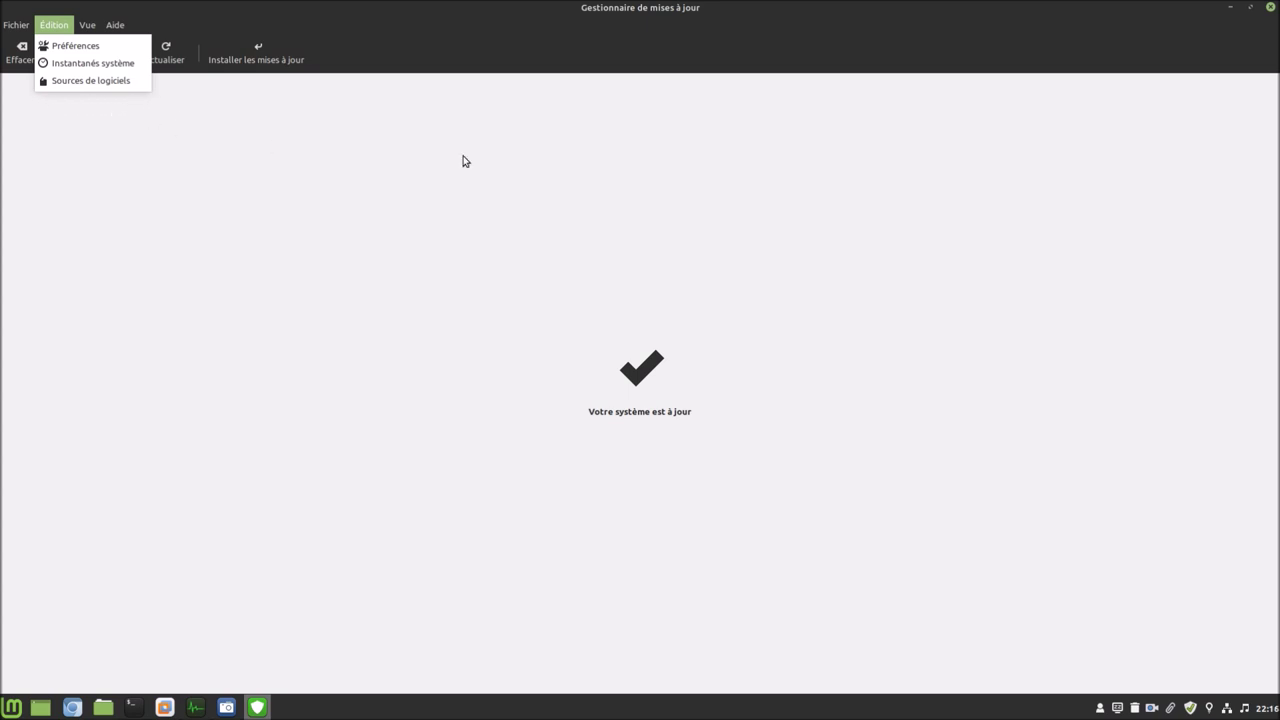
{"action": "left_click", "coordinate": [1267, 12]}
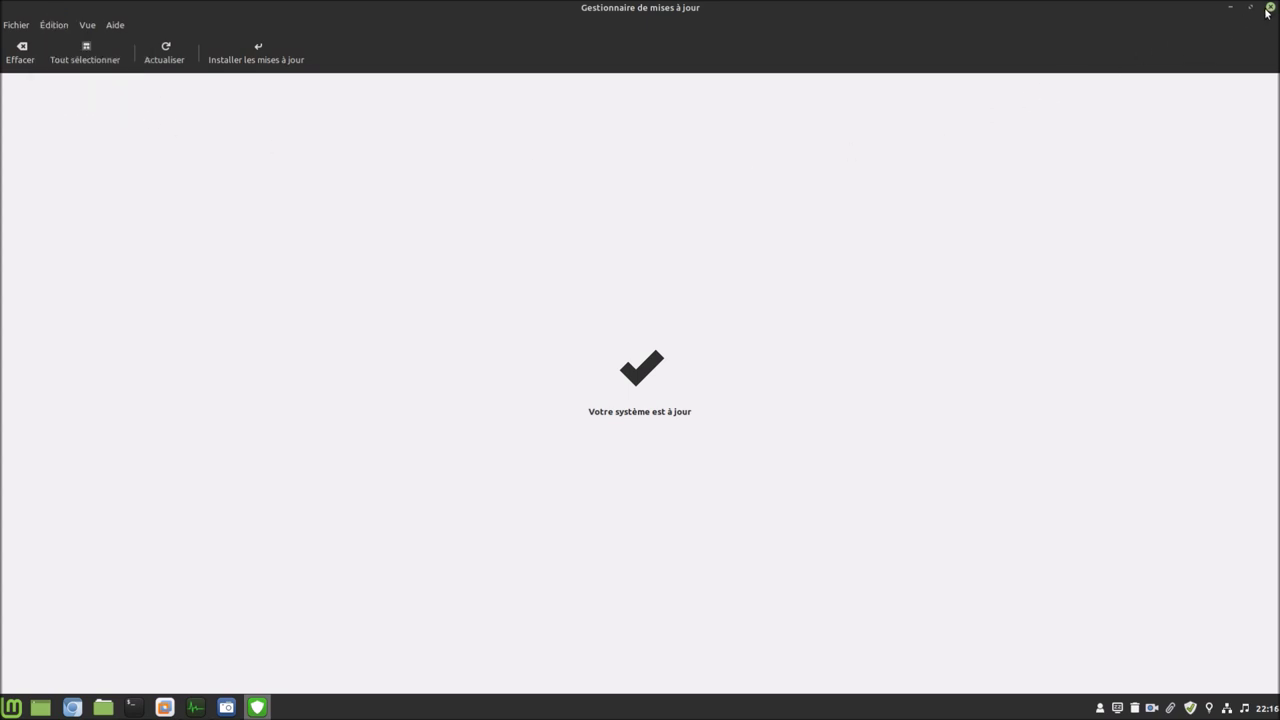
{"action": "left_click", "coordinate": [1268, 10]}
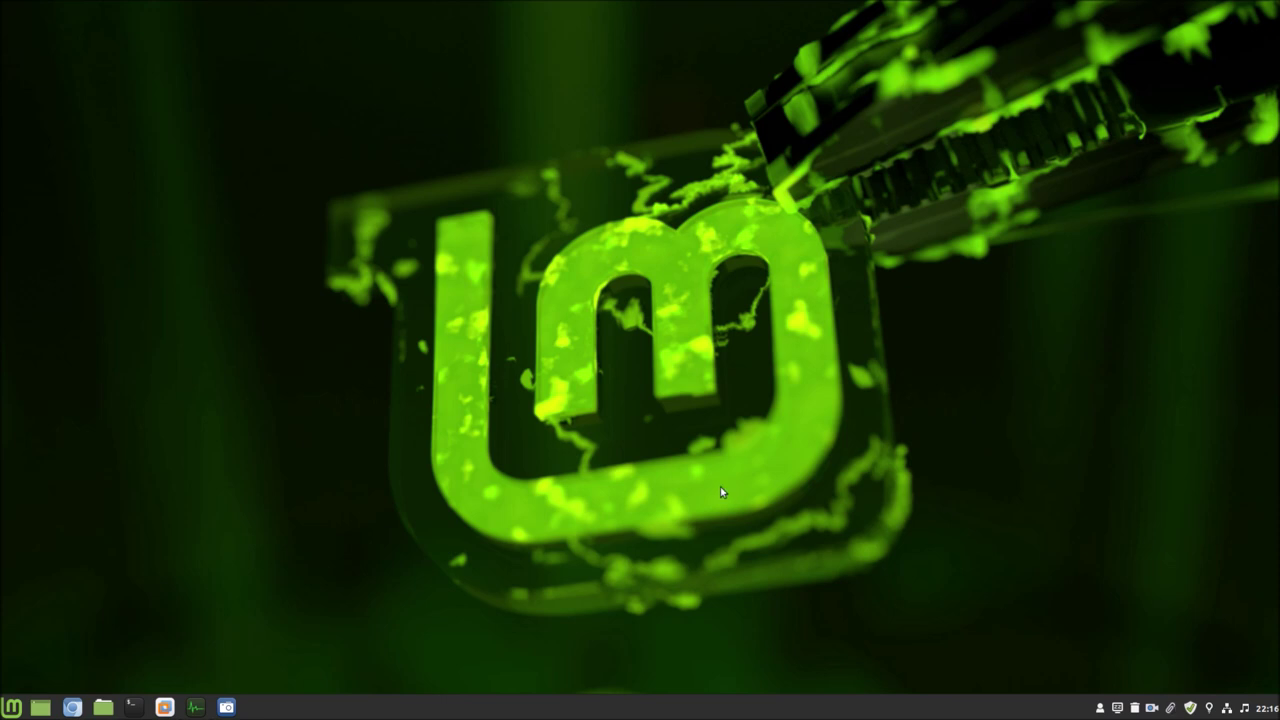
Find Relevés du système by searching the applications for "min", open it to review its reports, and close it.
{"action": "left_click", "coordinate": [13, 707]}
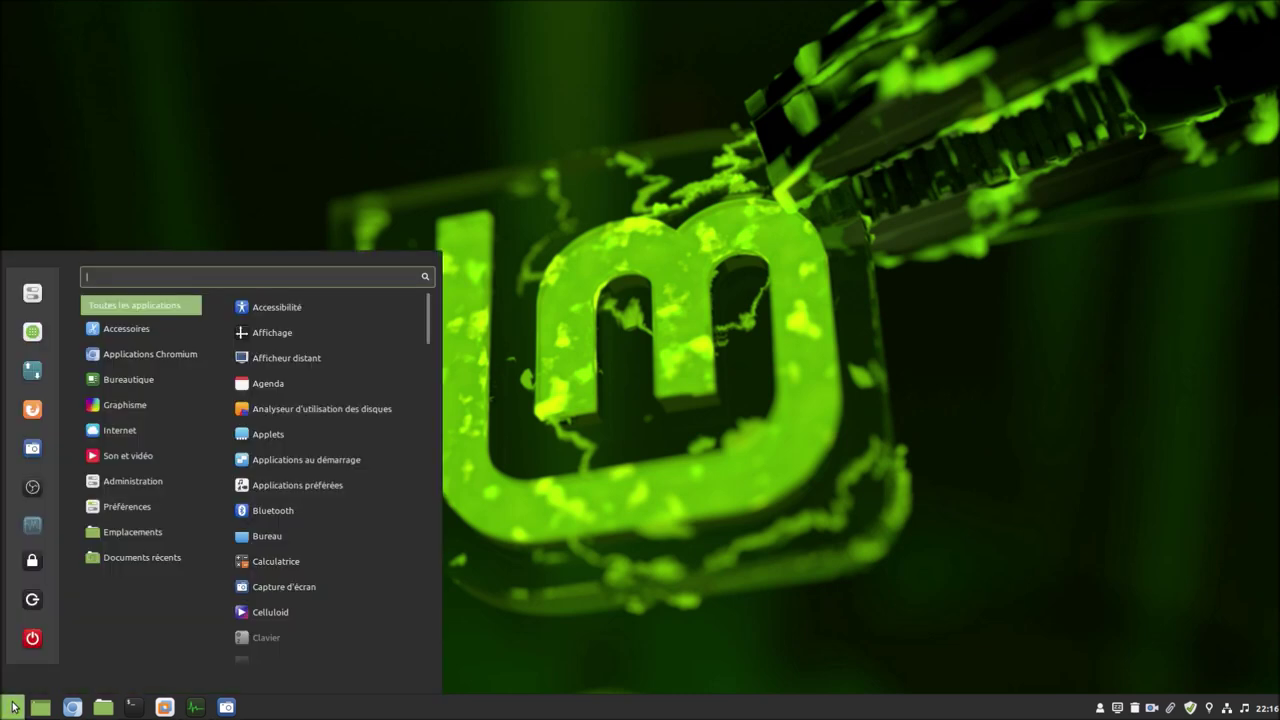
{"action": "type", "text": "min"}
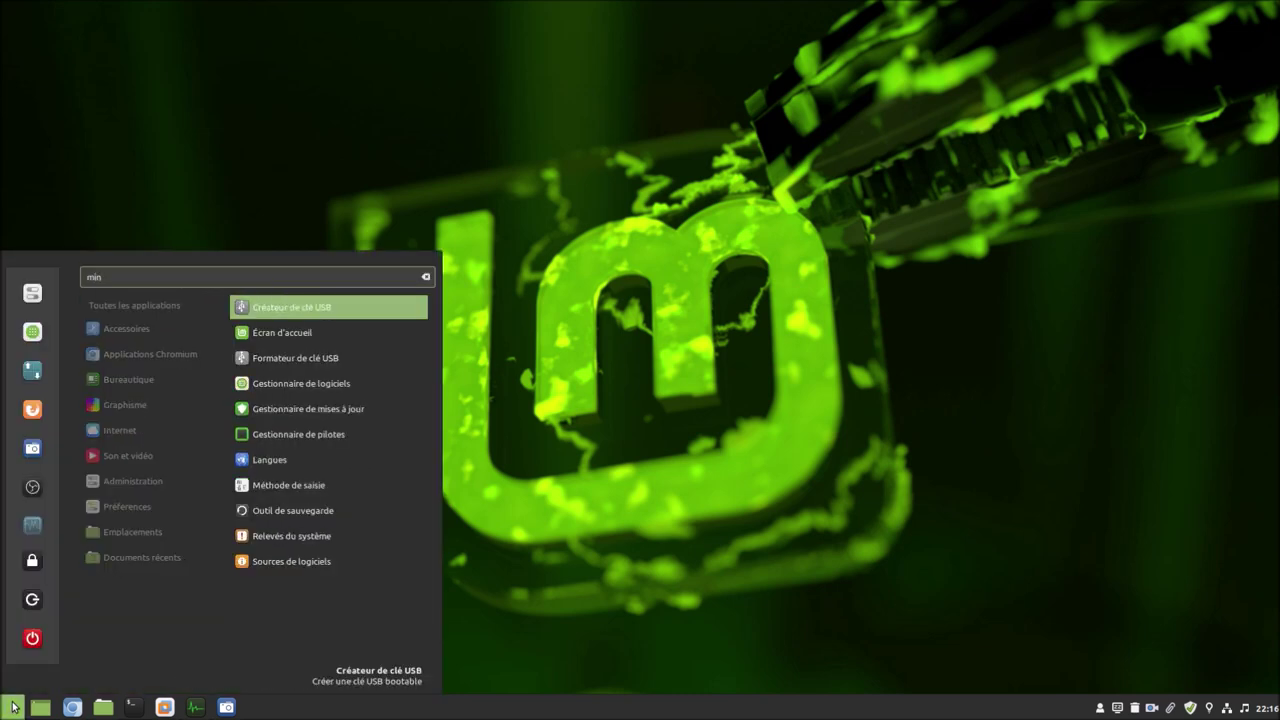
{"action": "key", "text": "Down"}
{"action": "key", "text": "Down"}
{"action": "key", "text": "Down"}
{"action": "key", "text": "Down"}
{"action": "key", "text": "Down"}
{"action": "key", "text": "Down"}
{"action": "key", "text": "Down"}
{"action": "key", "text": "Down"}
{"action": "key", "text": "Down"}
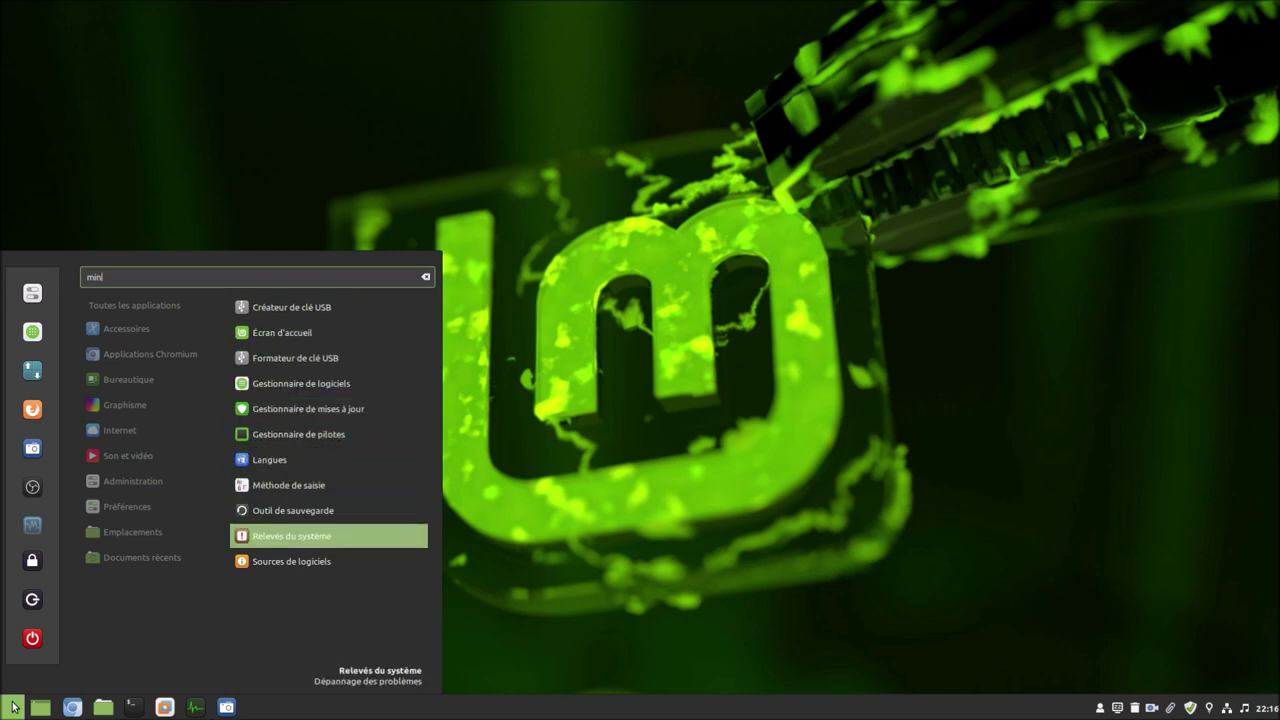
{"action": "key", "text": "Return"}
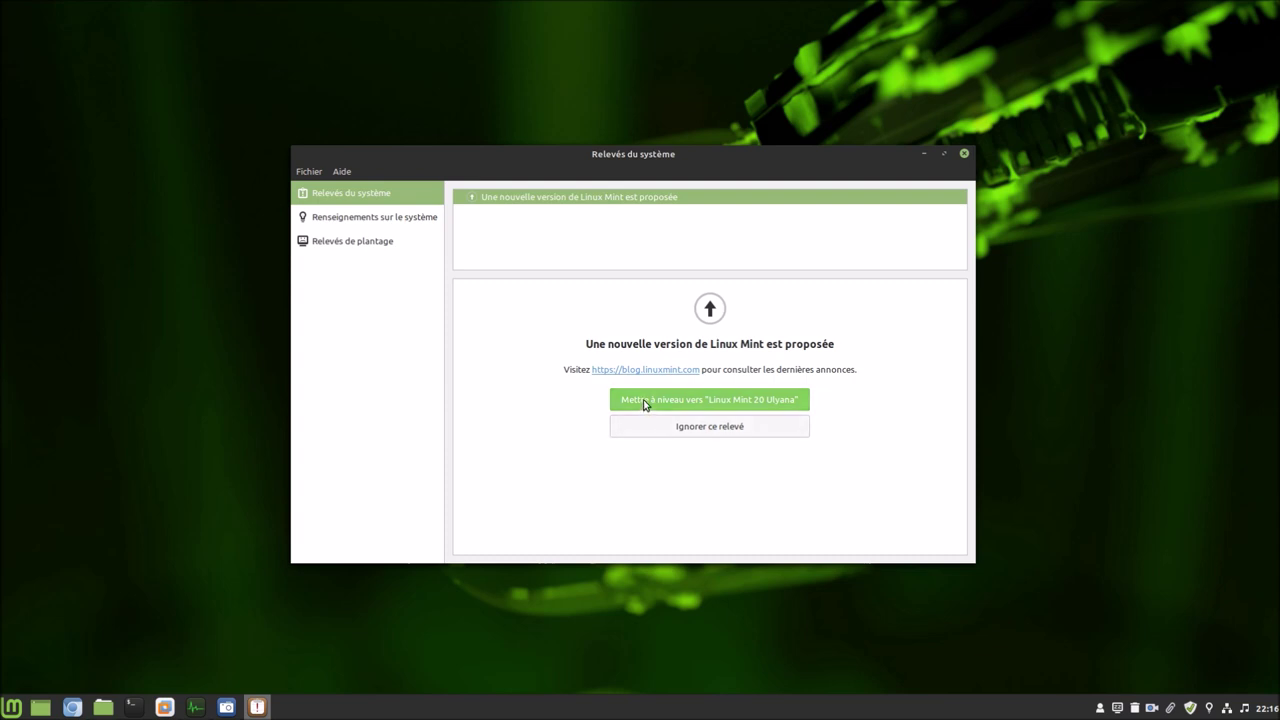
{"action": "left_click", "coordinate": [964, 153]}
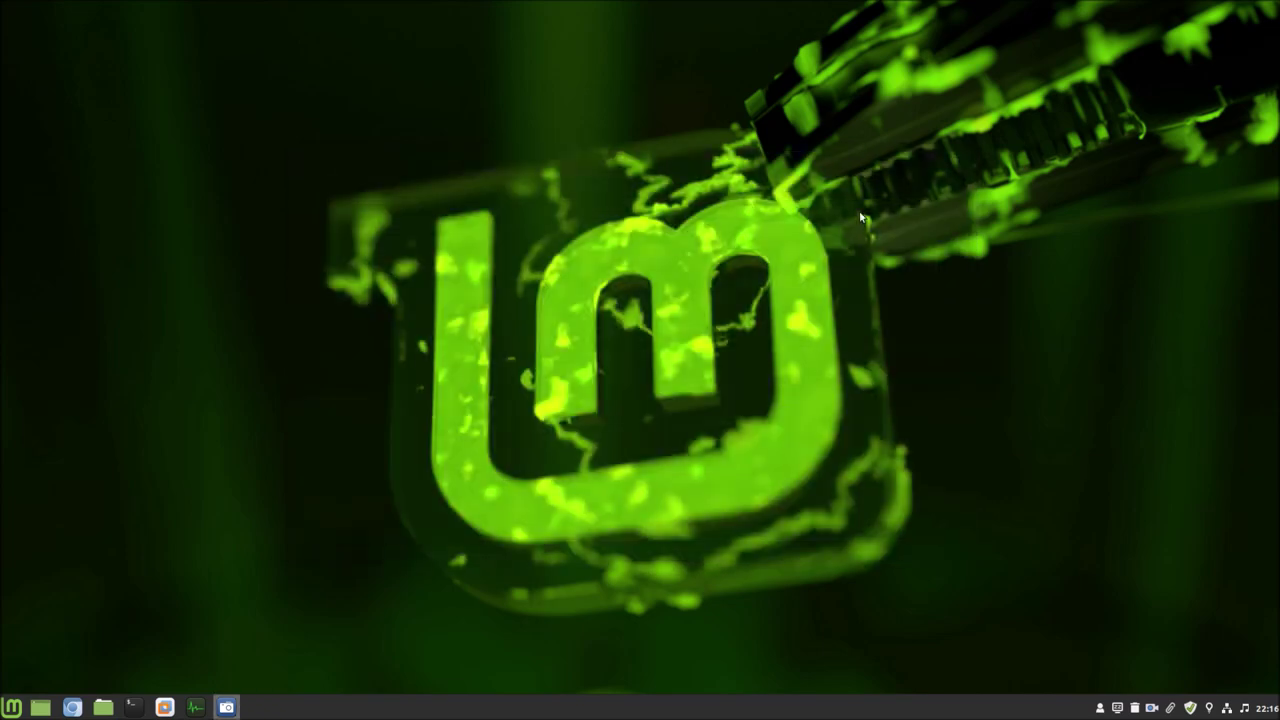
Switch to Chromium, search Google for "linux mint" and open the official Linux Mint main page.
{"action": "left_click", "coordinate": [72, 707]}
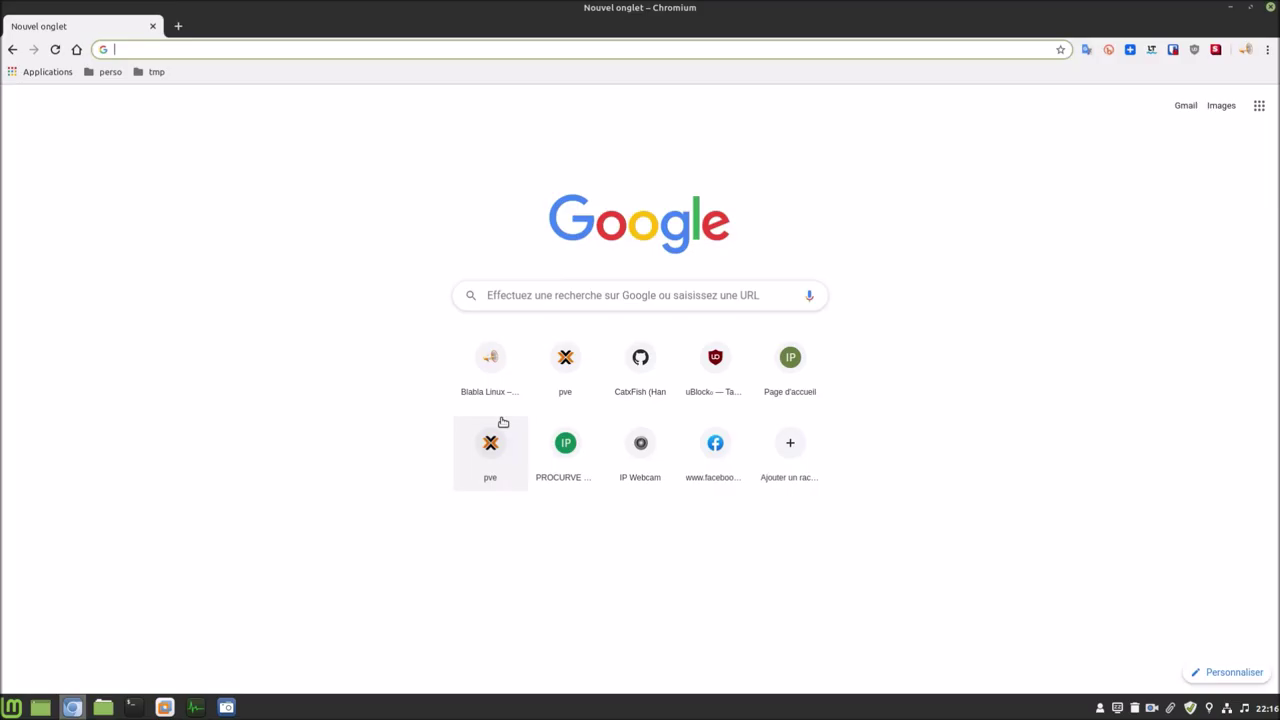
{"action": "left_click", "coordinate": [613, 295]}
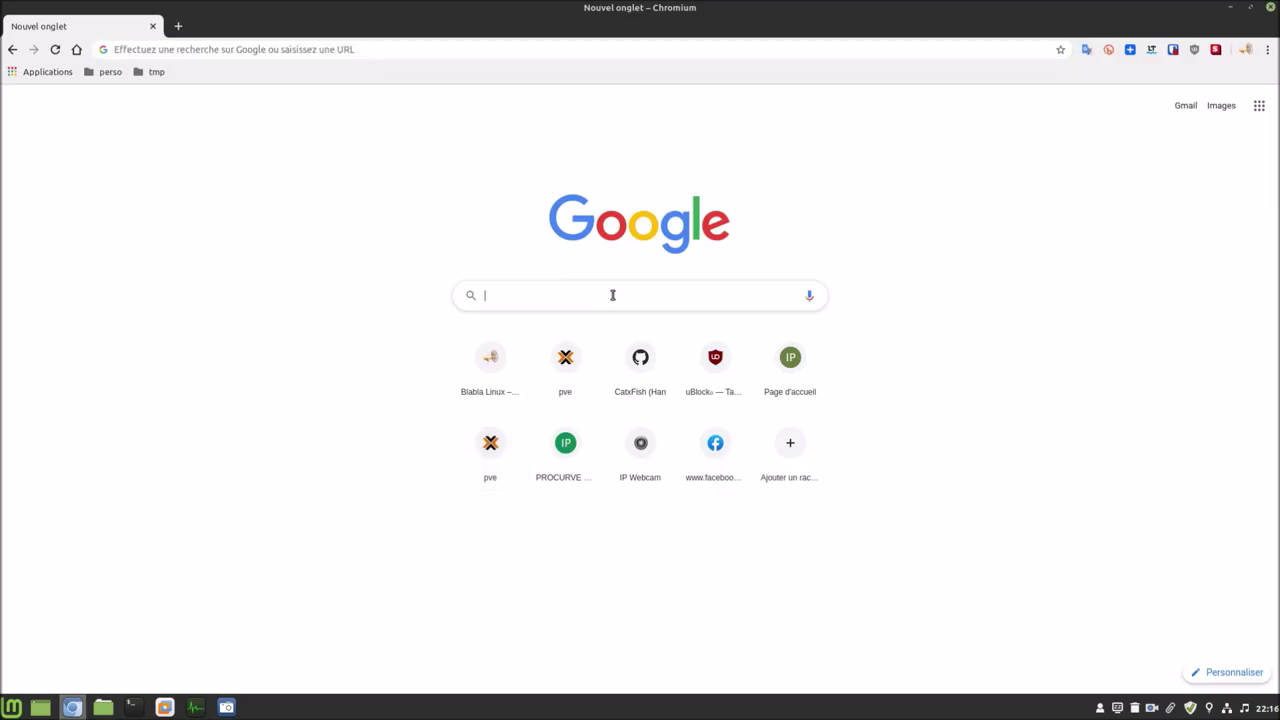
{"action": "type", "text": "linux mint"}
{"action": "key", "text": "Return"}
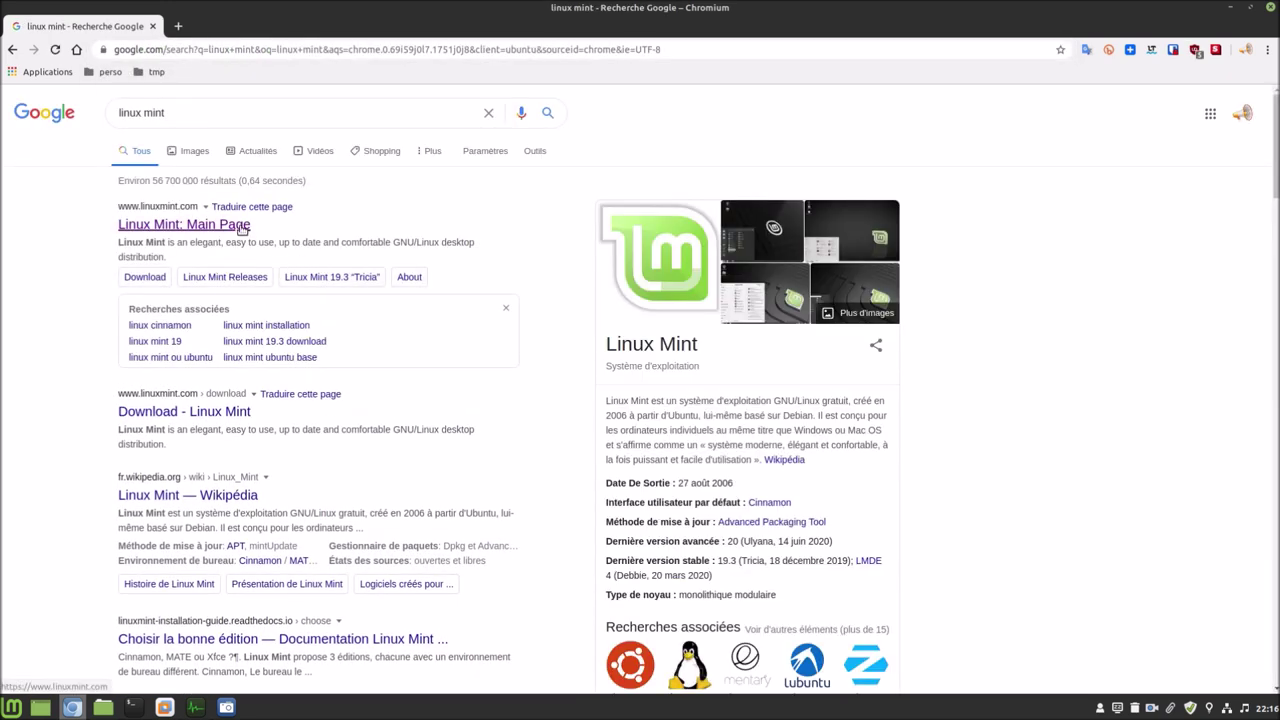
{"action": "left_click", "coordinate": [242, 227]}
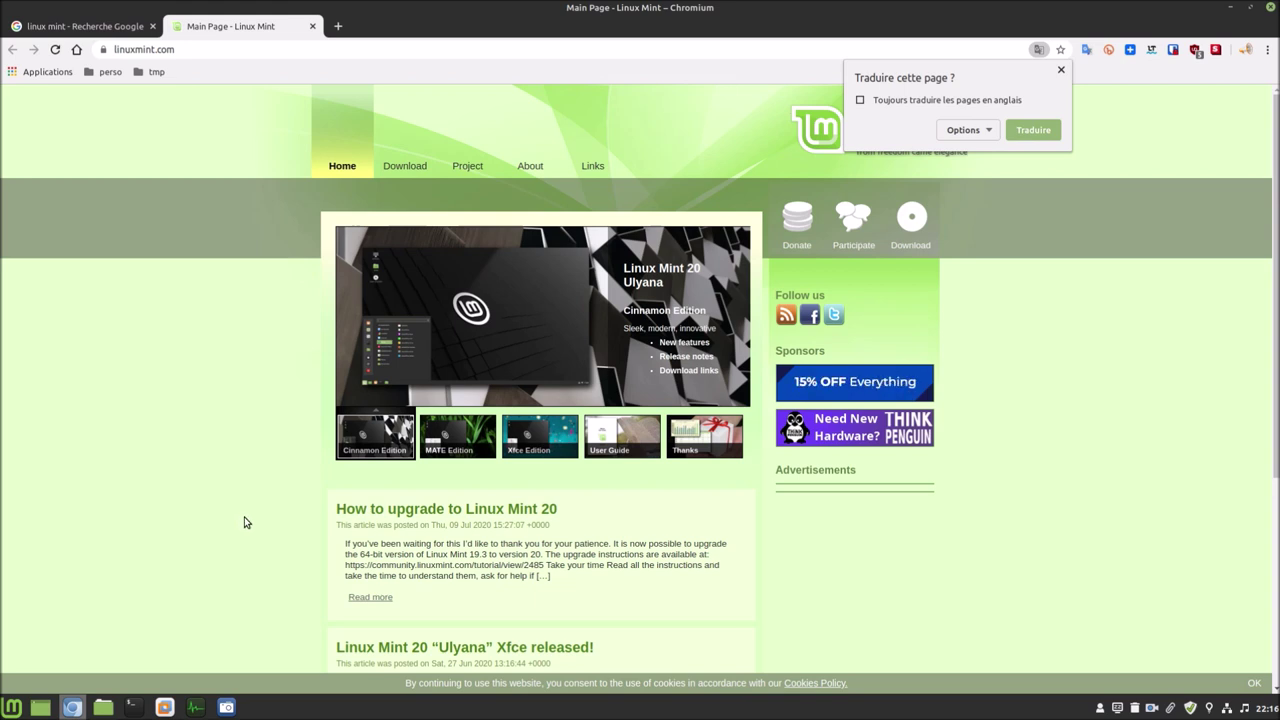
Open the "How to upgrade to Linux Mint 20" article and translate it into French.
{"action": "left_click", "coordinate": [472, 509]}
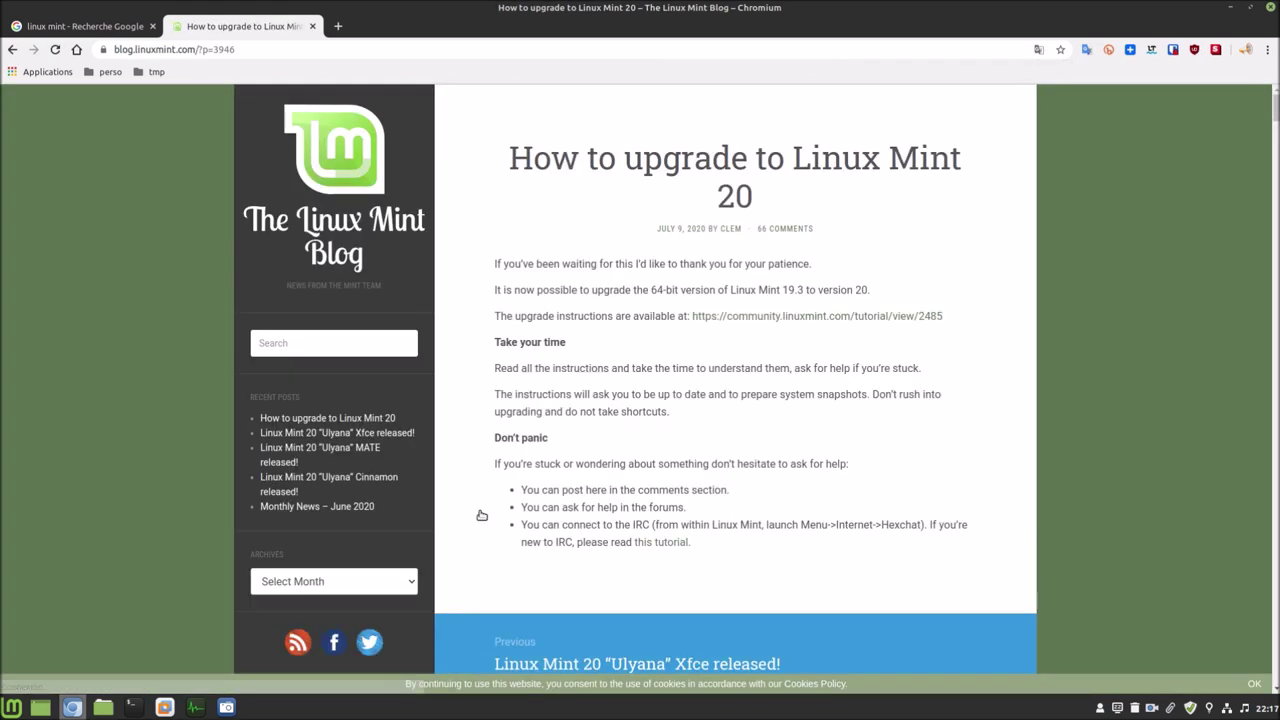
{"action": "left_click", "coordinate": [1039, 50]}
{"action": "left_click", "coordinate": [1023, 135]}
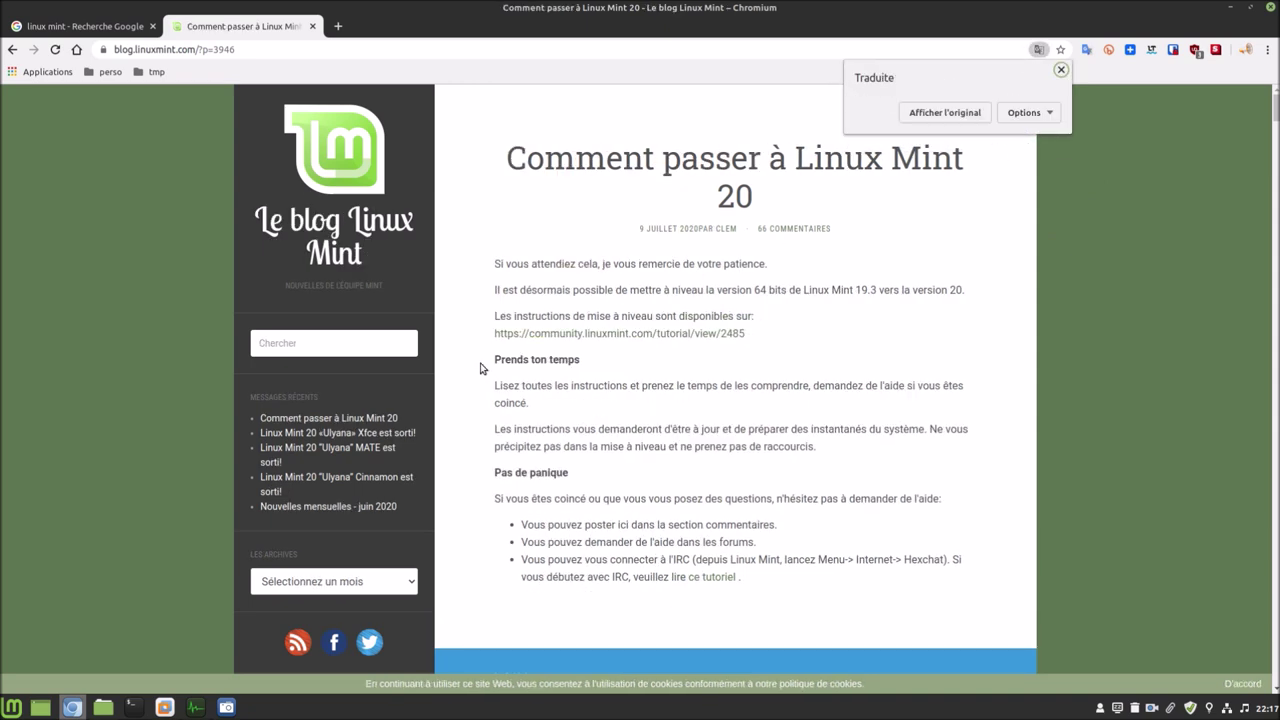
Open the linked upgrade tutorial and read through its requirements, package update and system snapshot sections.
{"action": "left_click", "coordinate": [616, 337]}
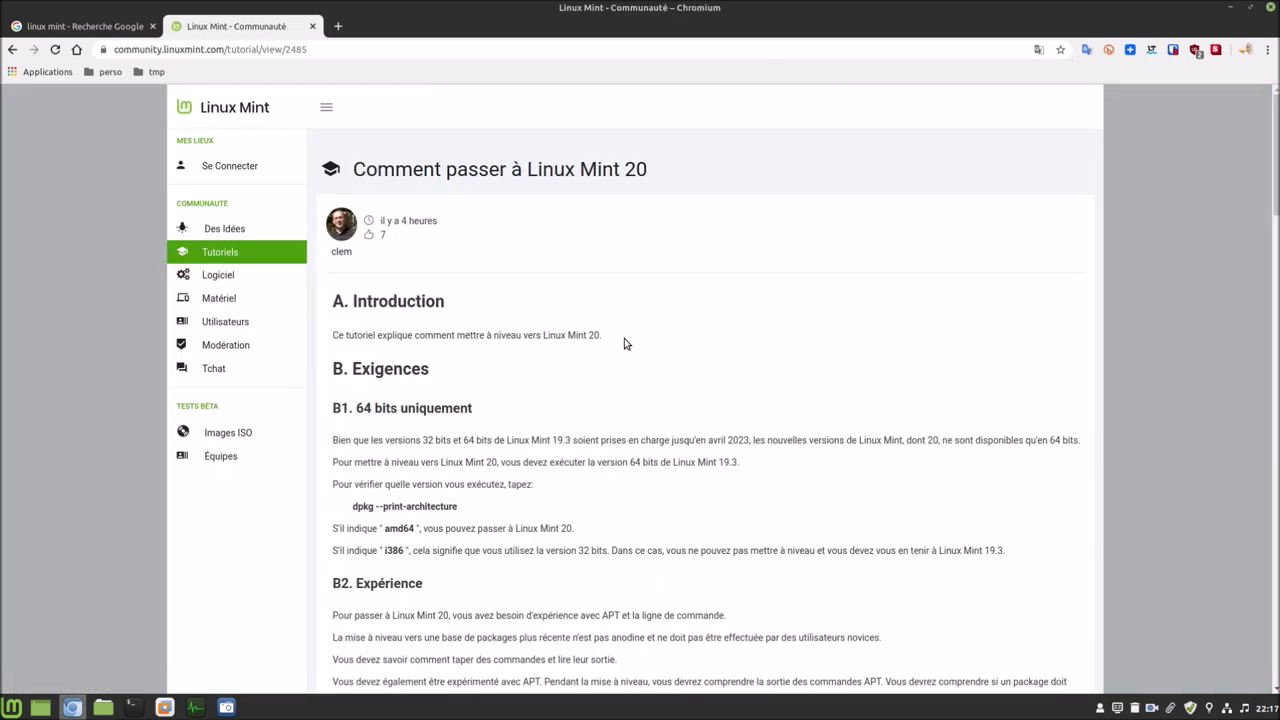
{"action": "scroll", "coordinate": [751, 437], "scroll_direction": "down", "scroll_amount": 5}
{"action": "scroll", "coordinate": [752, 442], "scroll_direction": "down", "scroll_amount": 4}
{"action": "scroll", "coordinate": [752, 442], "scroll_direction": "up", "scroll_amount": 3}
{"action": "scroll", "coordinate": [752, 442], "scroll_direction": "up", "scroll_amount": 7}
{"action": "scroll", "coordinate": [756, 434], "scroll_direction": "down", "scroll_amount": 1}
{"action": "scroll", "coordinate": [756, 434], "scroll_direction": "down", "scroll_amount": 6}
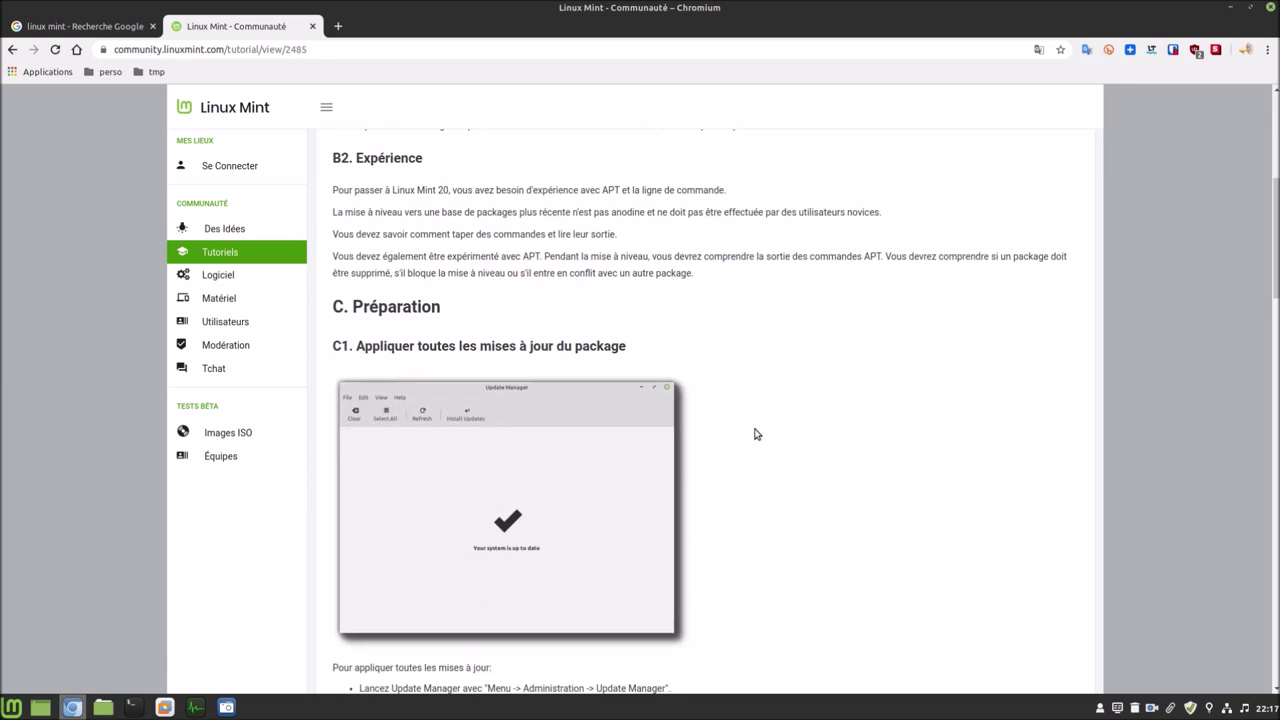
{"action": "scroll", "coordinate": [756, 434], "scroll_direction": "down", "scroll_amount": 2}
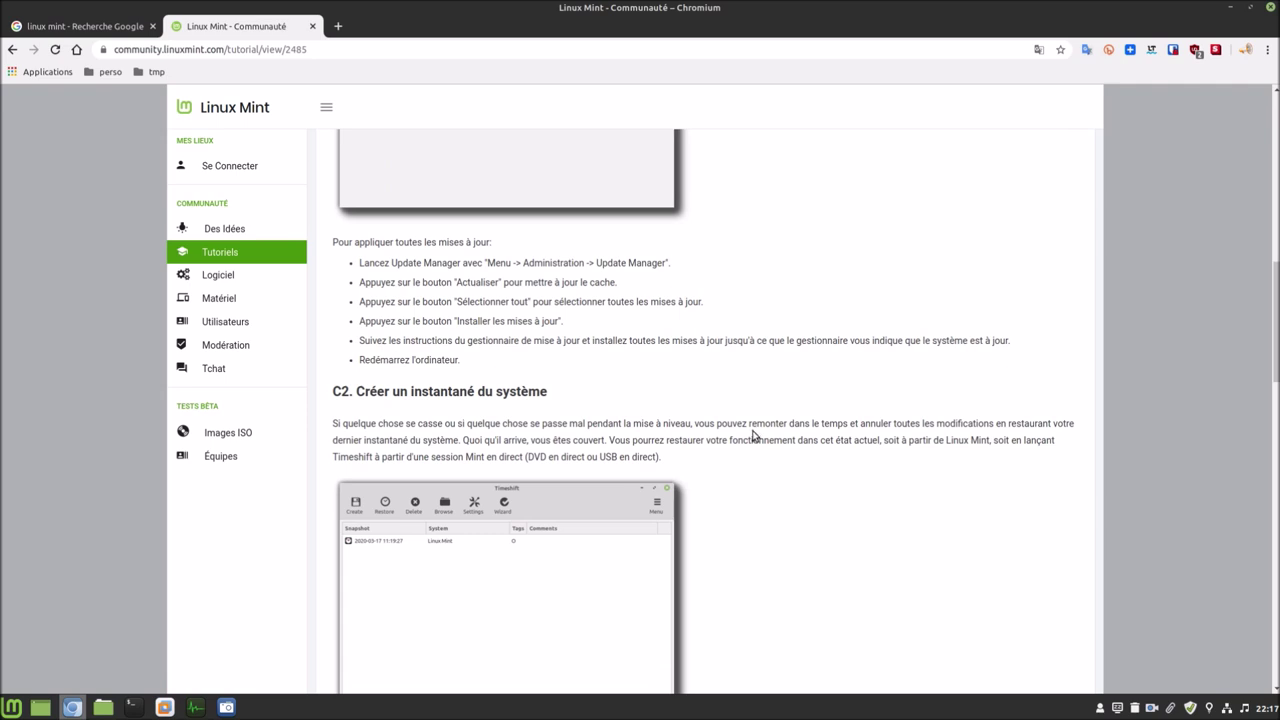
{"action": "scroll", "coordinate": [756, 454], "scroll_direction": "down", "scroll_amount": 4}
{"action": "scroll", "coordinate": [756, 454], "scroll_direction": "up", "scroll_amount": 13}
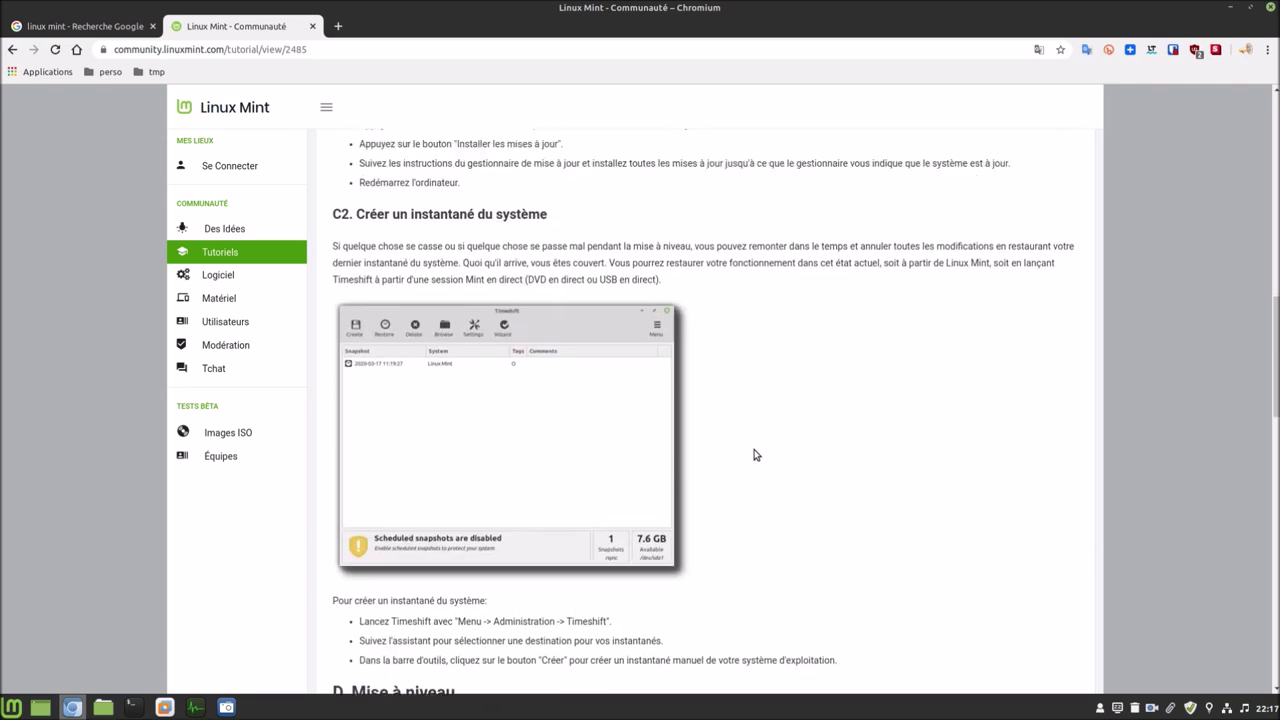
{"action": "scroll", "coordinate": [756, 454], "scroll_direction": "up", "scroll_amount": 1}
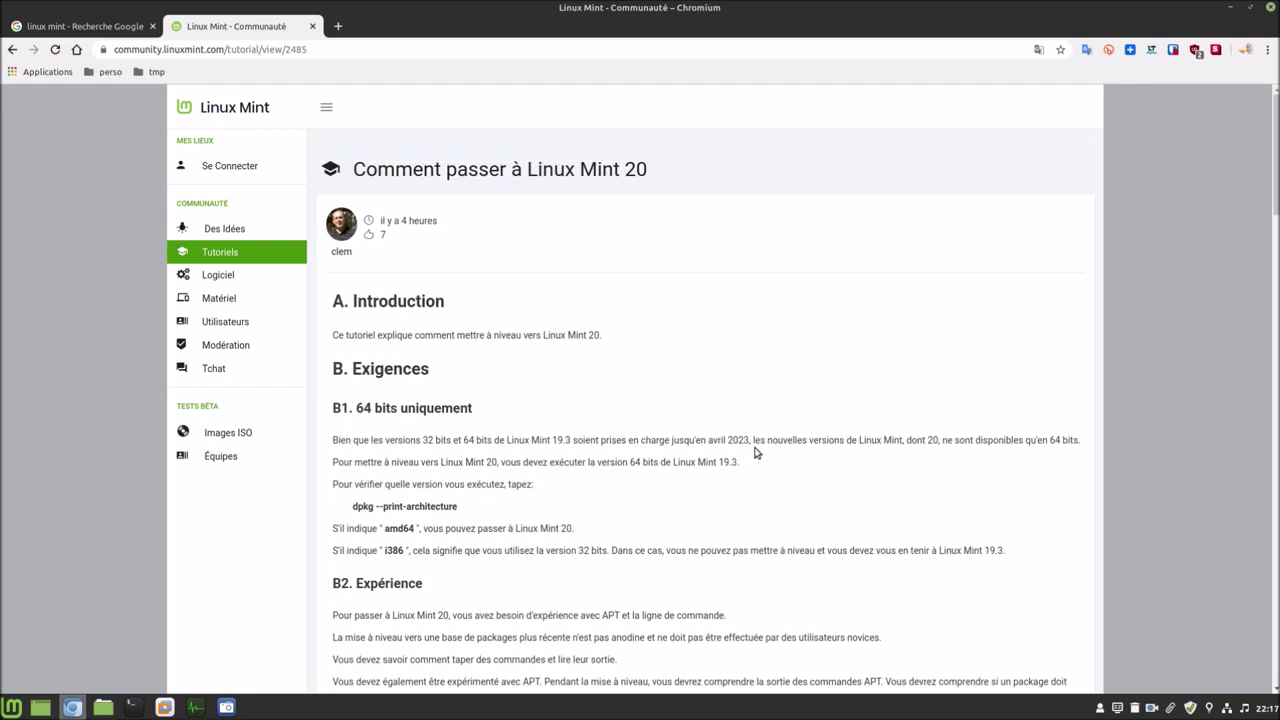
Switch to VMware Workstation, start the cloned linuxmint-19.3-cinnamon-64bit virtual machine and hide the library.
{"action": "left_click", "coordinate": [166, 709]}
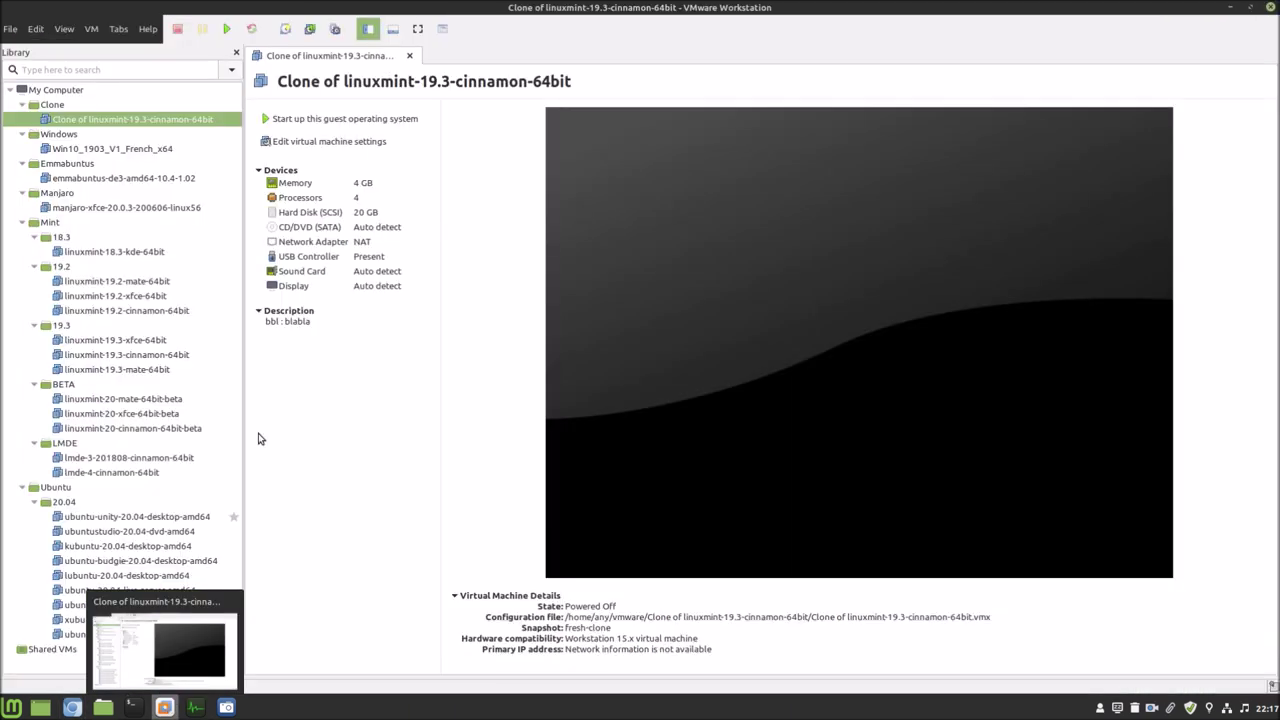
{"action": "left_click", "coordinate": [226, 28]}
{"action": "left_click", "coordinate": [368, 30]}
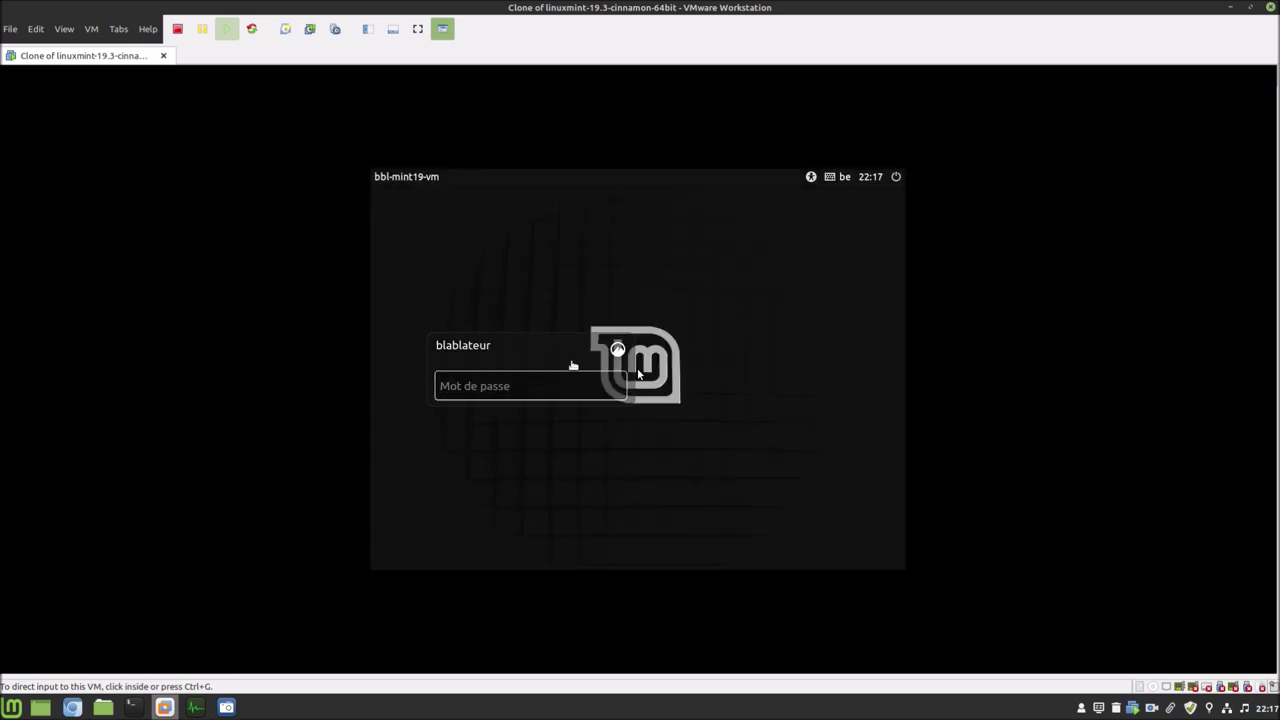
Log in to the virtual machine's Linux Mint session by entering the account password.
{"action": "left_click", "coordinate": [593, 386]}
{"action": "type", "text": "•••••••"}
{"action": "key", "text": "Return"}
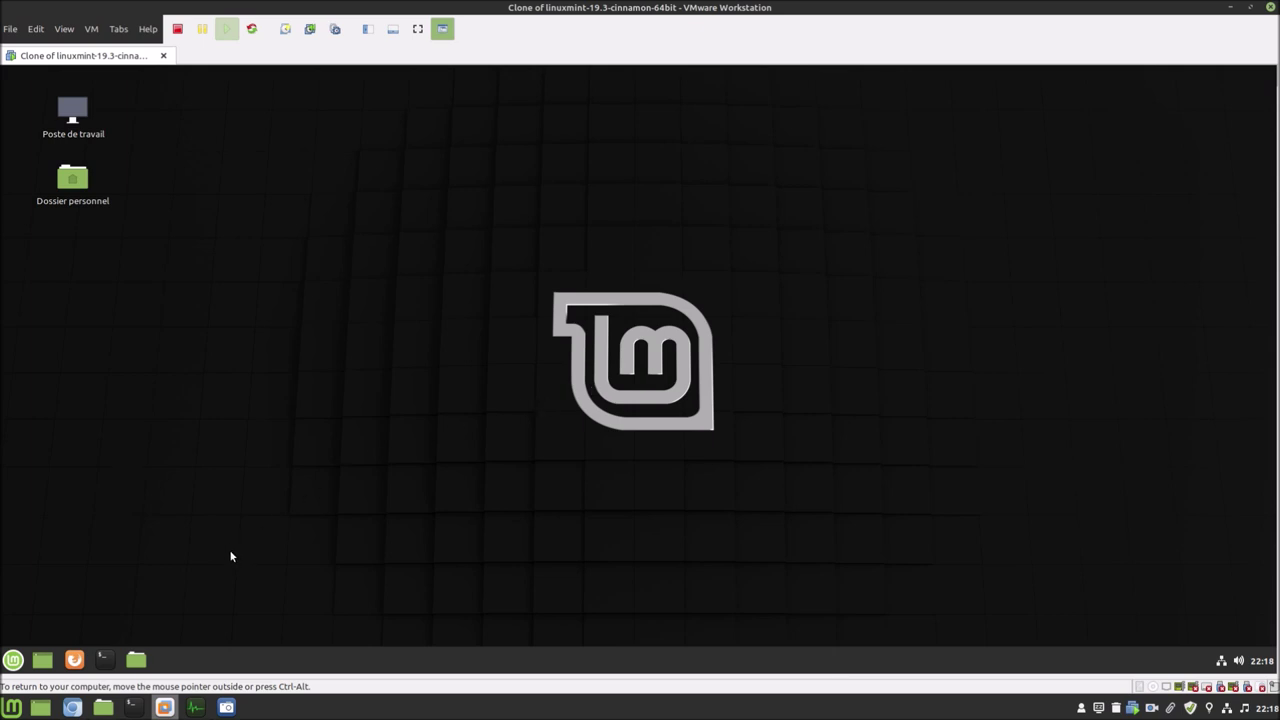
Check the guest system's release with lsb_release -a in a terminal, and close the terminal.
{"action": "left_click", "coordinate": [106, 659]}
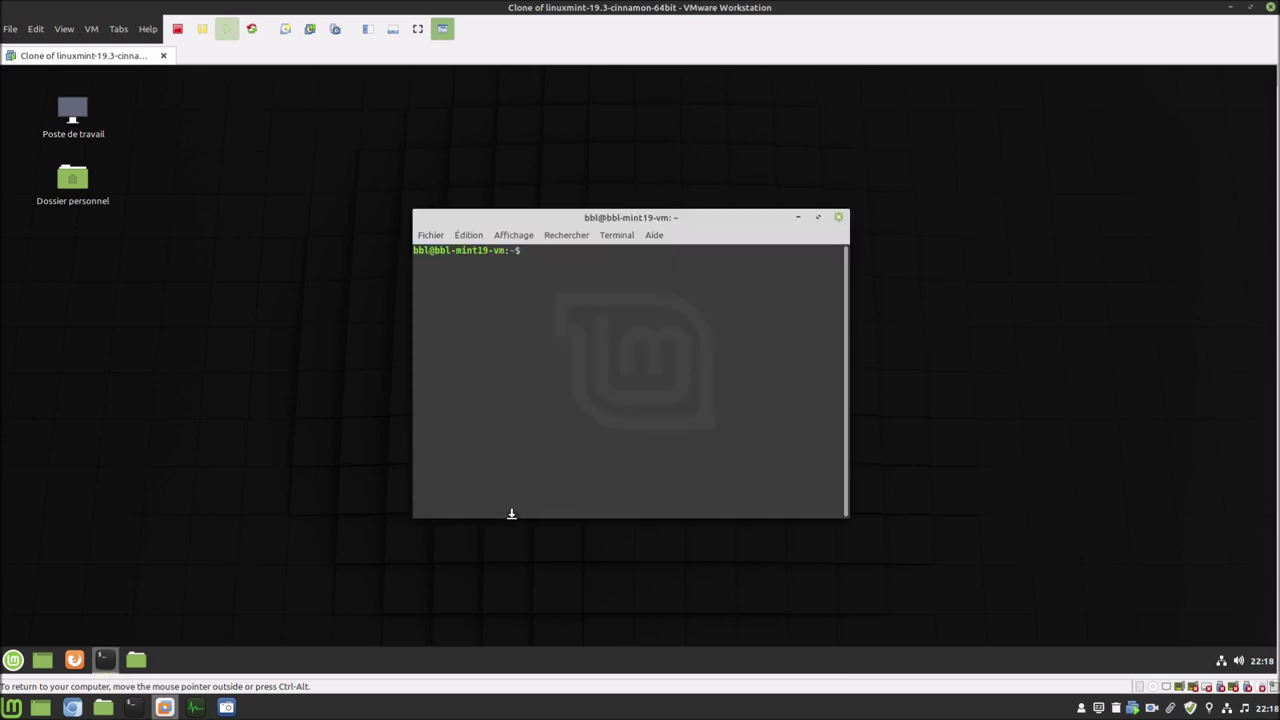
{"action": "type", "text": "lsb_release -a"}
{"action": "key", "text": "Return"}
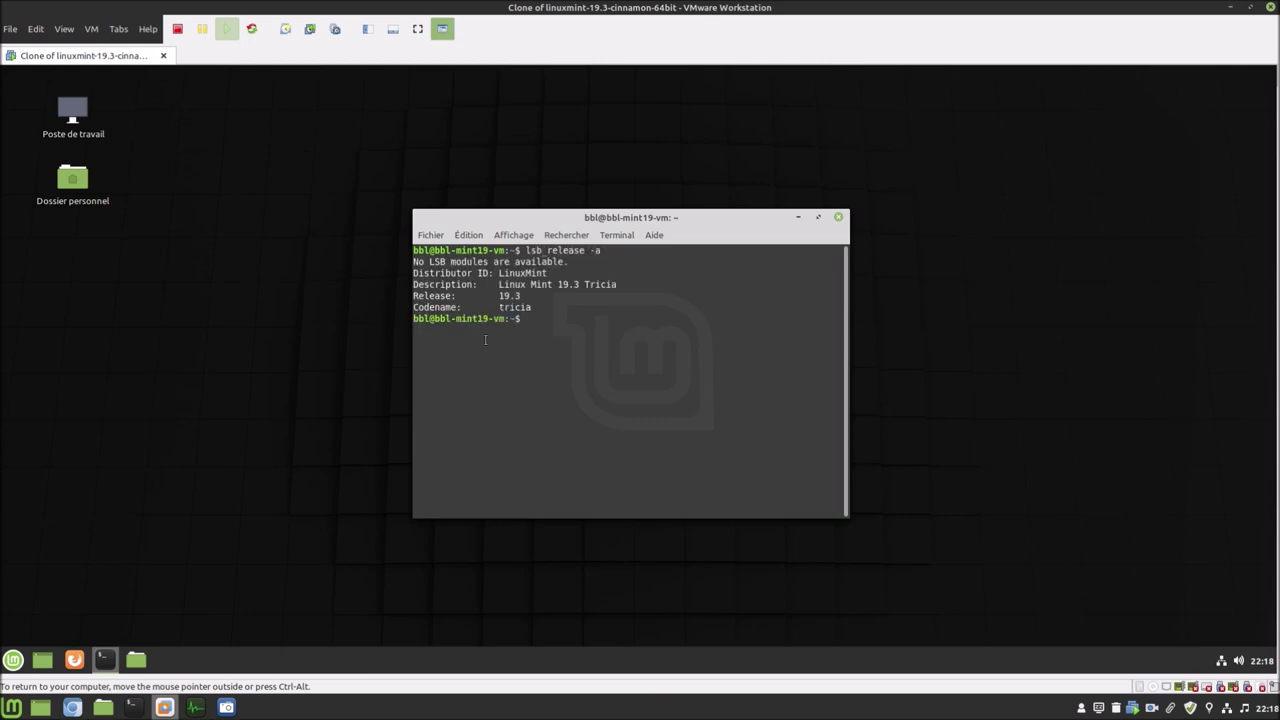
{"action": "left_click", "coordinate": [839, 218]}
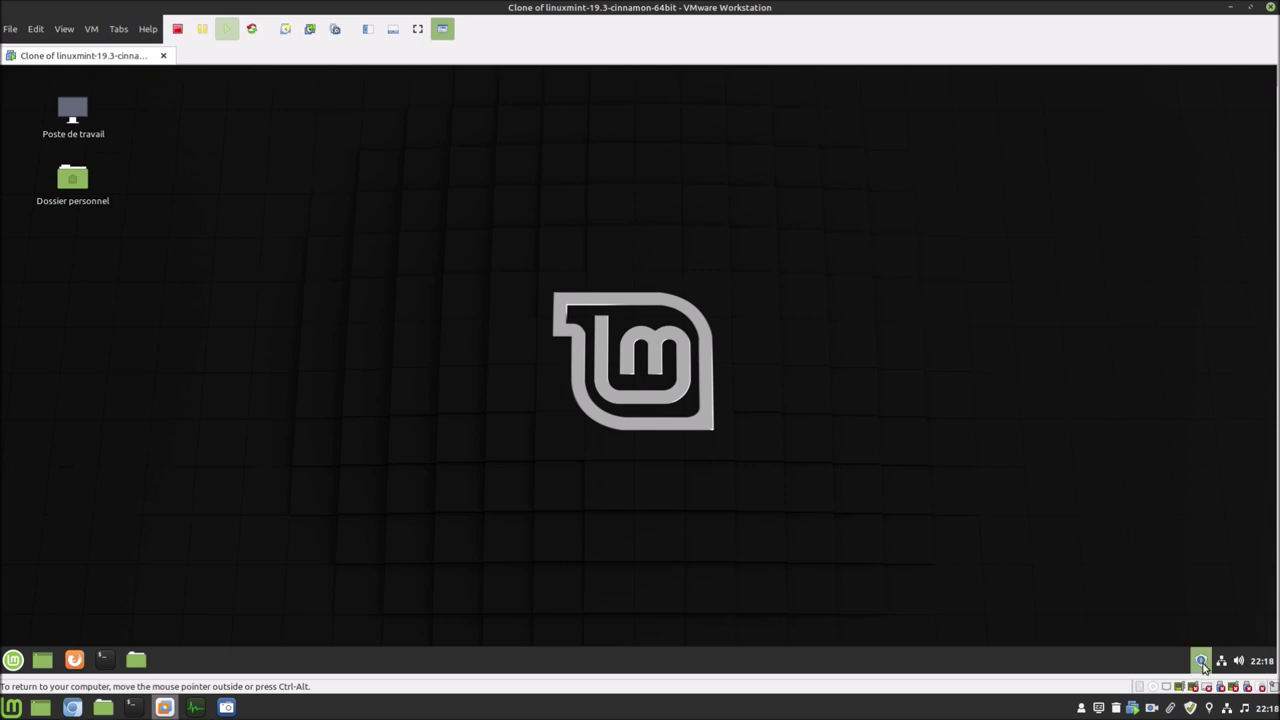
Open the guest system's update manager and accept its welcome page.
{"action": "left_click", "coordinate": [1201, 661]}
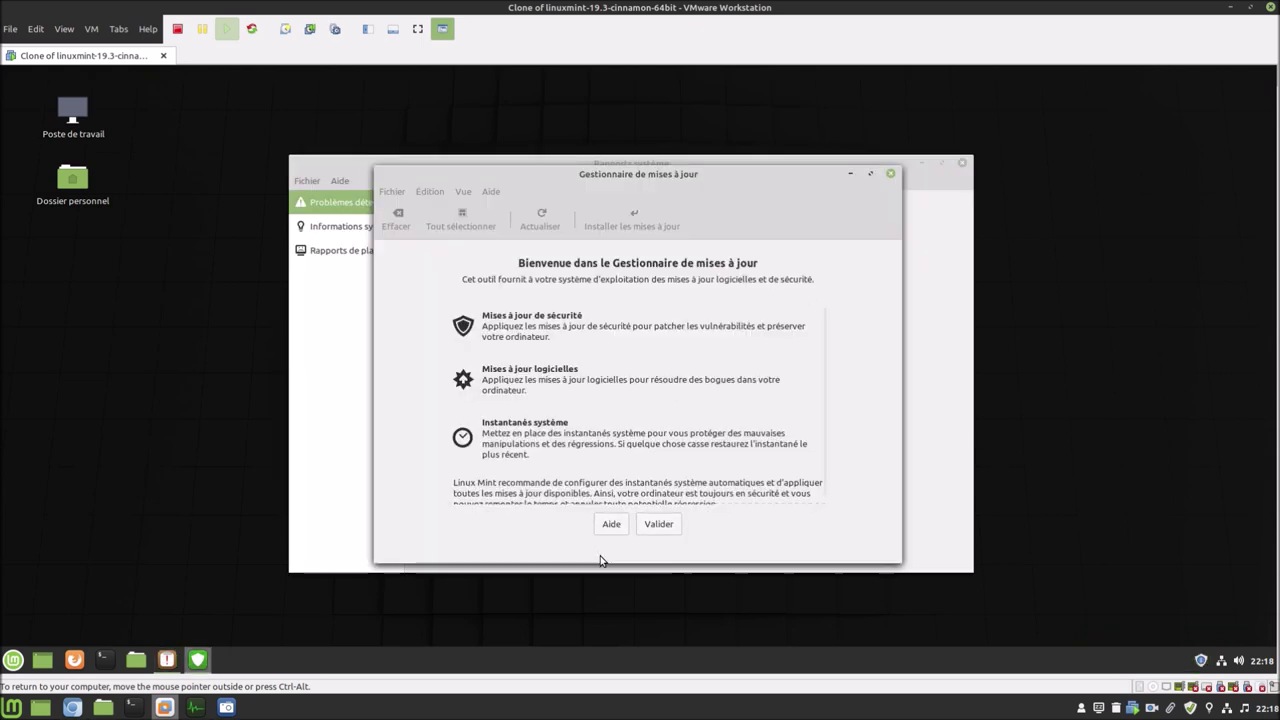
{"action": "left_click", "coordinate": [659, 524]}
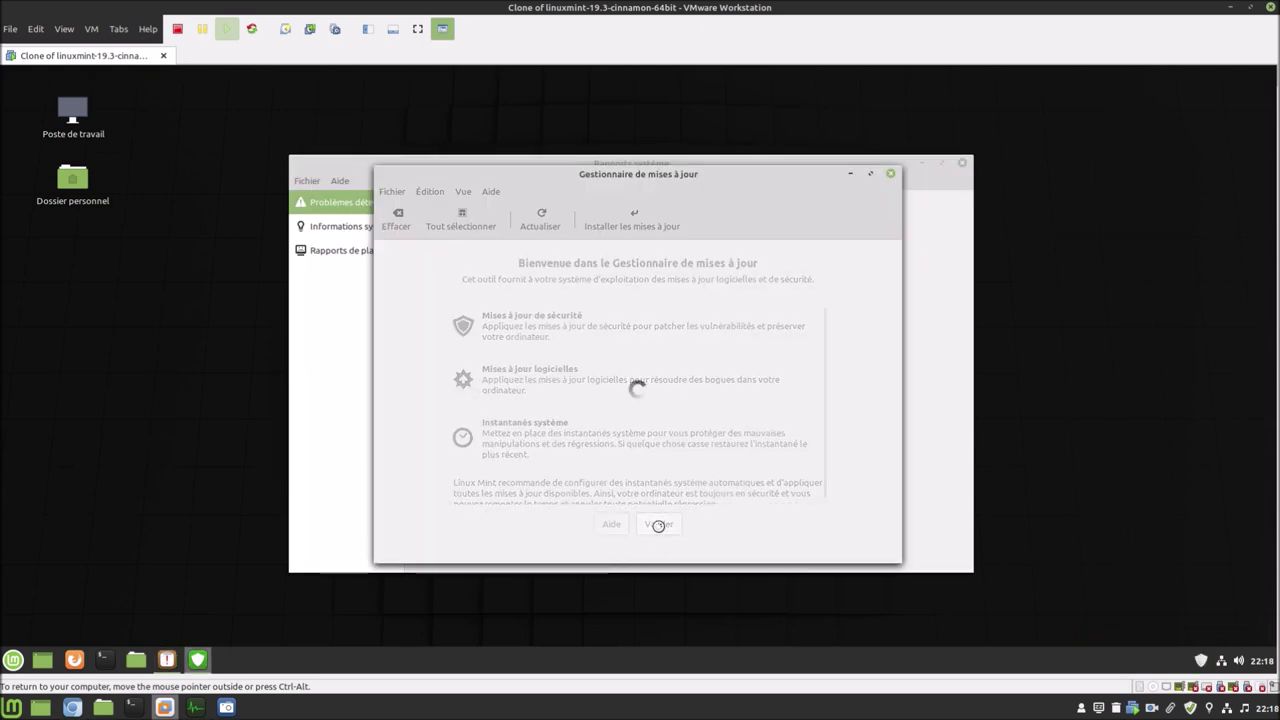
In Rapports système, permanently ignore the system restore utility problem and acknowledge the root password report, moving the window aside.
{"action": "left_click", "coordinate": [345, 167]}
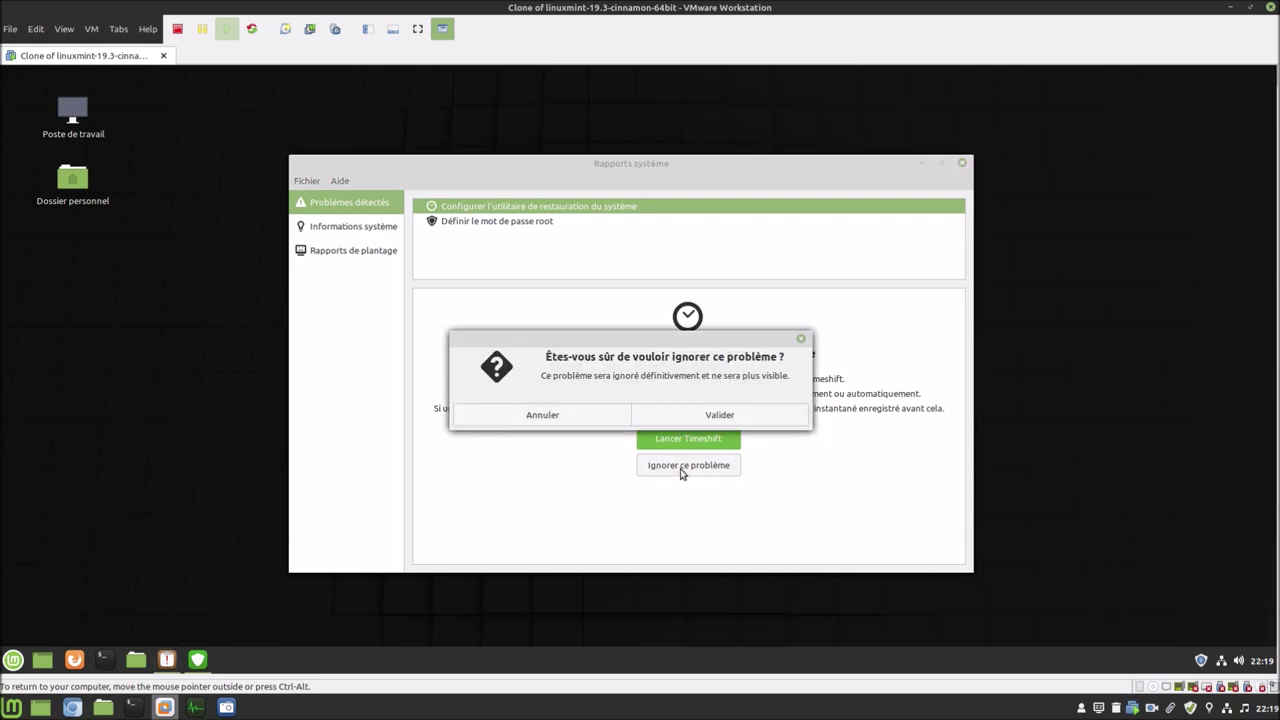
{"action": "left_click", "coordinate": [695, 418]}
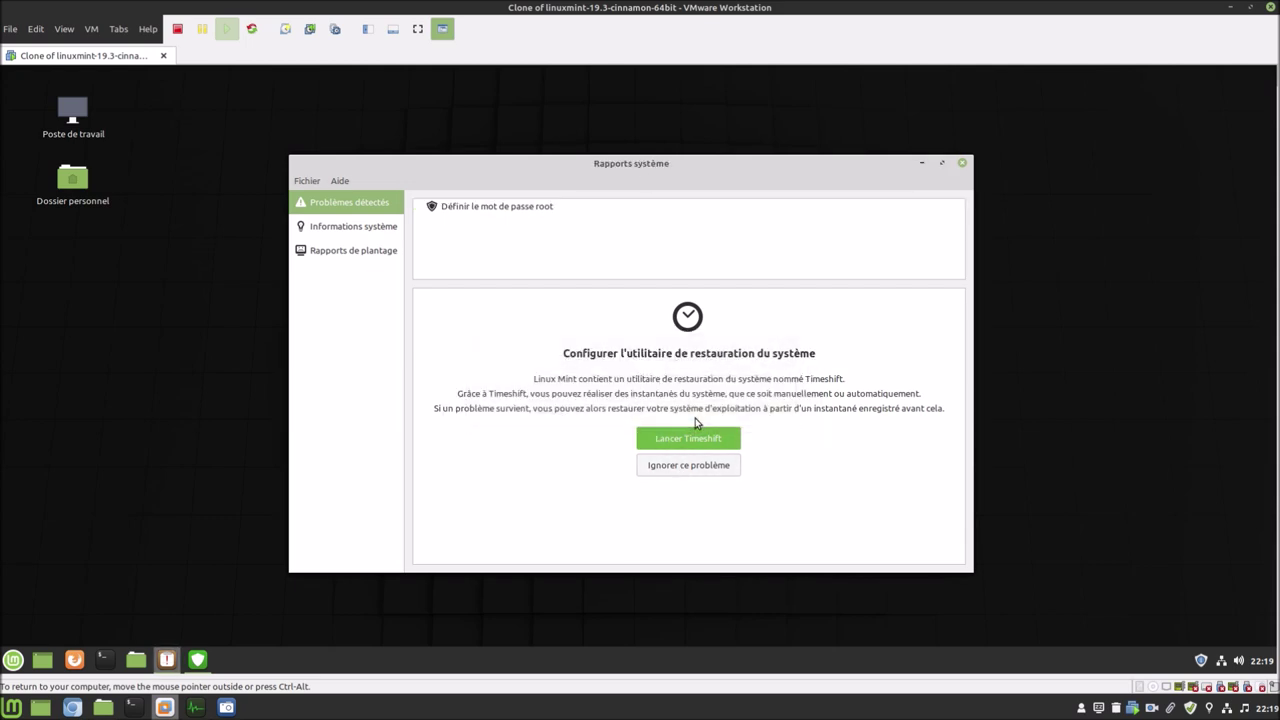
{"action": "left_click", "coordinate": [523, 212]}
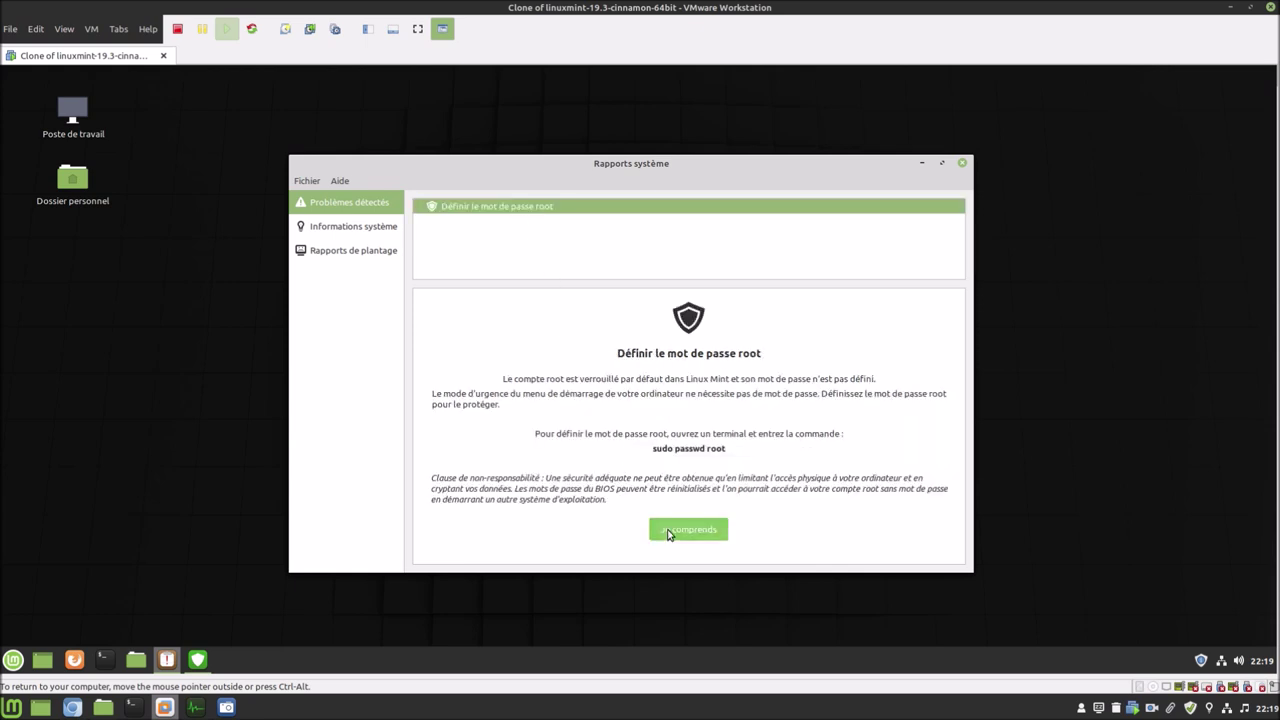
{"action": "left_click", "coordinate": [688, 529]}
{"action": "left_click_drag", "start_coordinate": [635, 177], "coordinate": [520, 142]}
Decline the local repository mirror and apply the new update manager version, entering the account password to authenticate.
{"action": "left_click", "coordinate": [802, 176]}
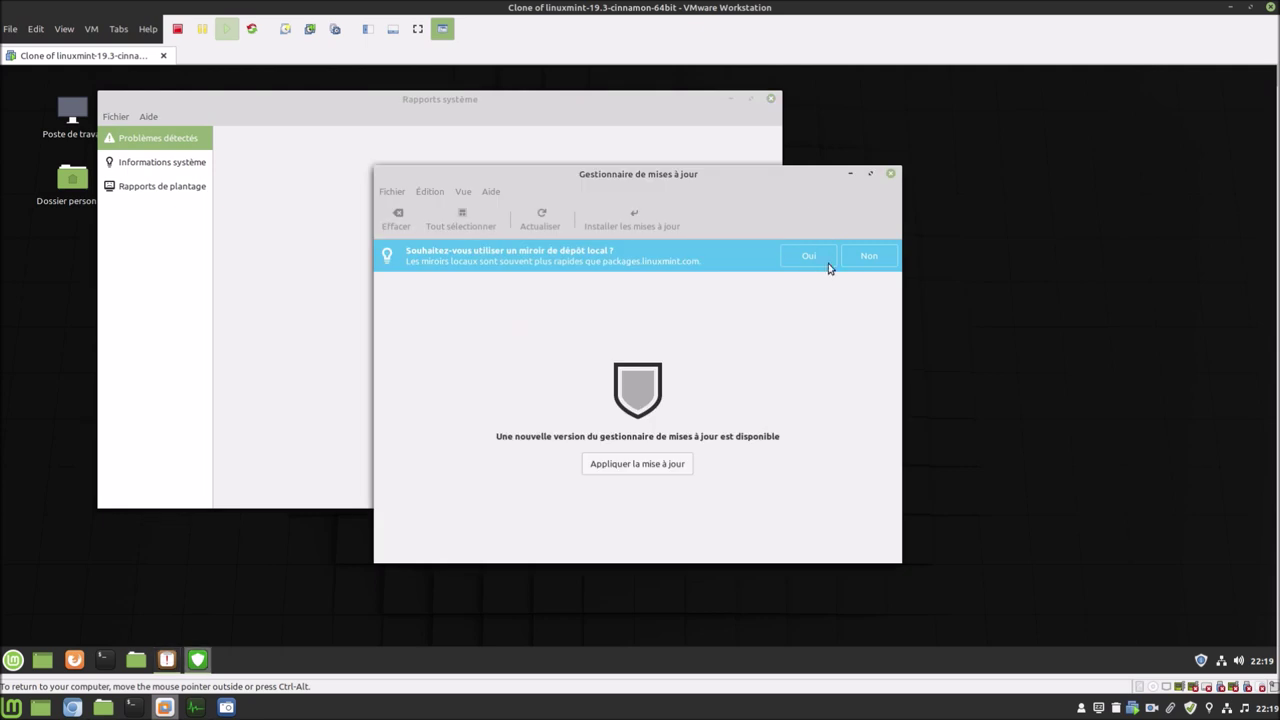
{"action": "left_click", "coordinate": [864, 262]}
{"action": "left_click", "coordinate": [655, 448]}
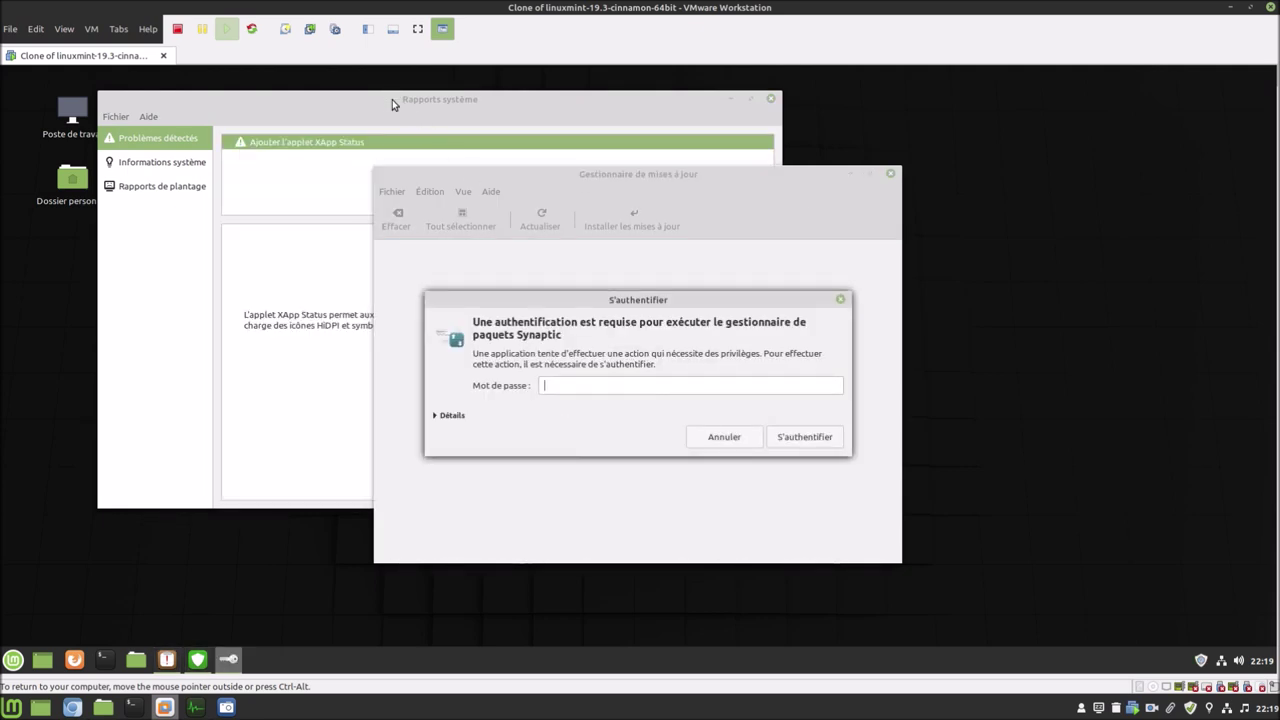
{"action": "left_click", "coordinate": [392, 97]}
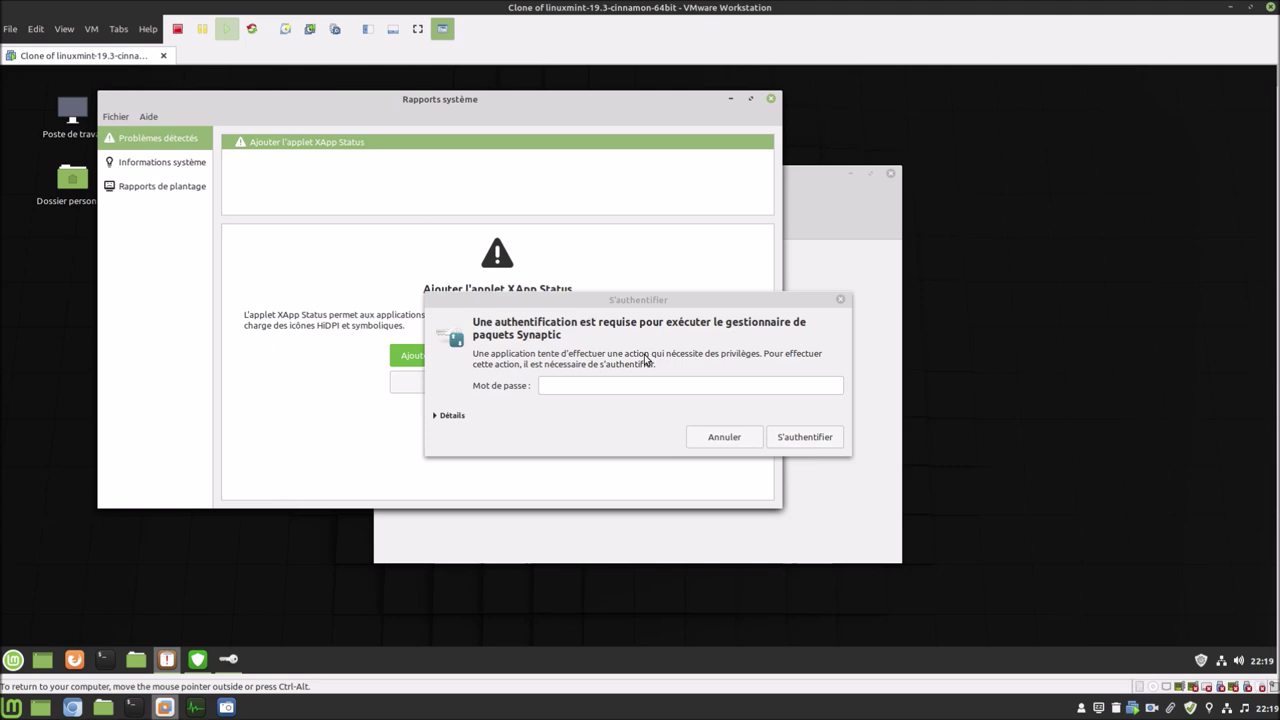
{"action": "left_click", "coordinate": [767, 385]}
{"action": "type", "text": "a"}
{"action": "key", "text": "Return"}
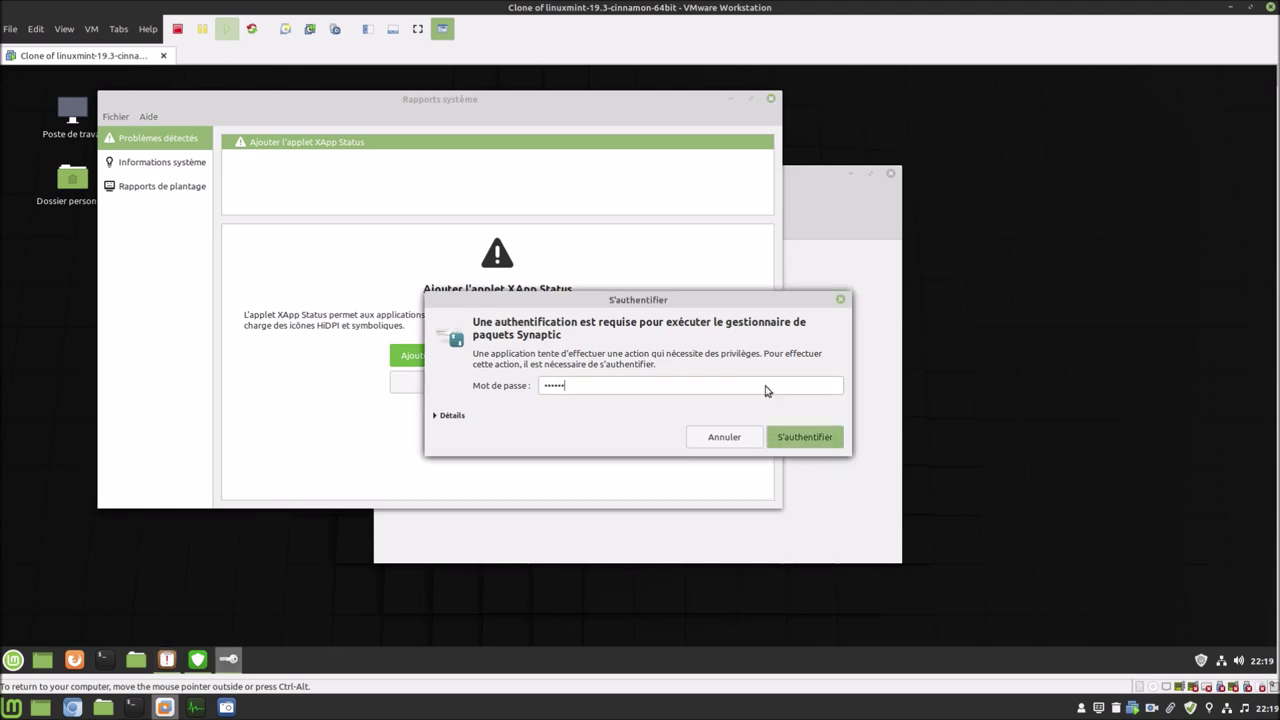
Add the XApp Status applet suggested in Rapports système, and close the Applets and Rapports système windows.
{"action": "left_click", "coordinate": [422, 362]}
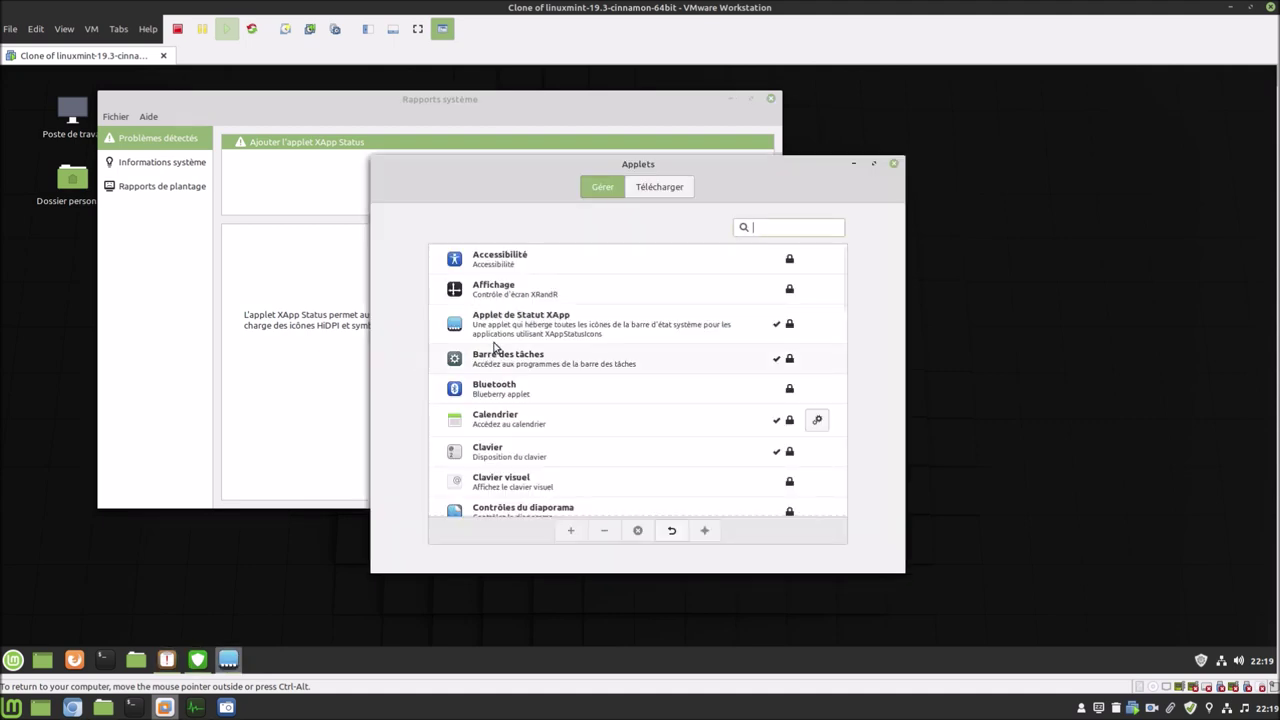
{"action": "left_click", "coordinate": [897, 167]}
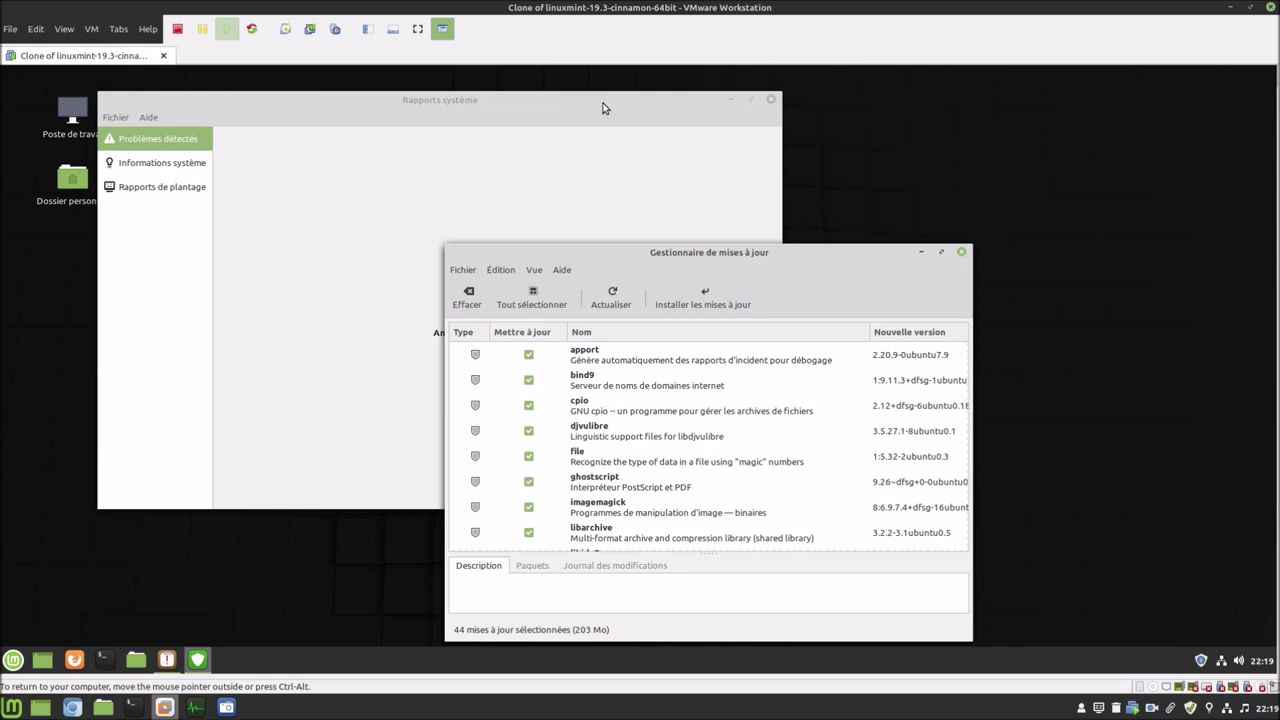
{"action": "left_click", "coordinate": [603, 107]}
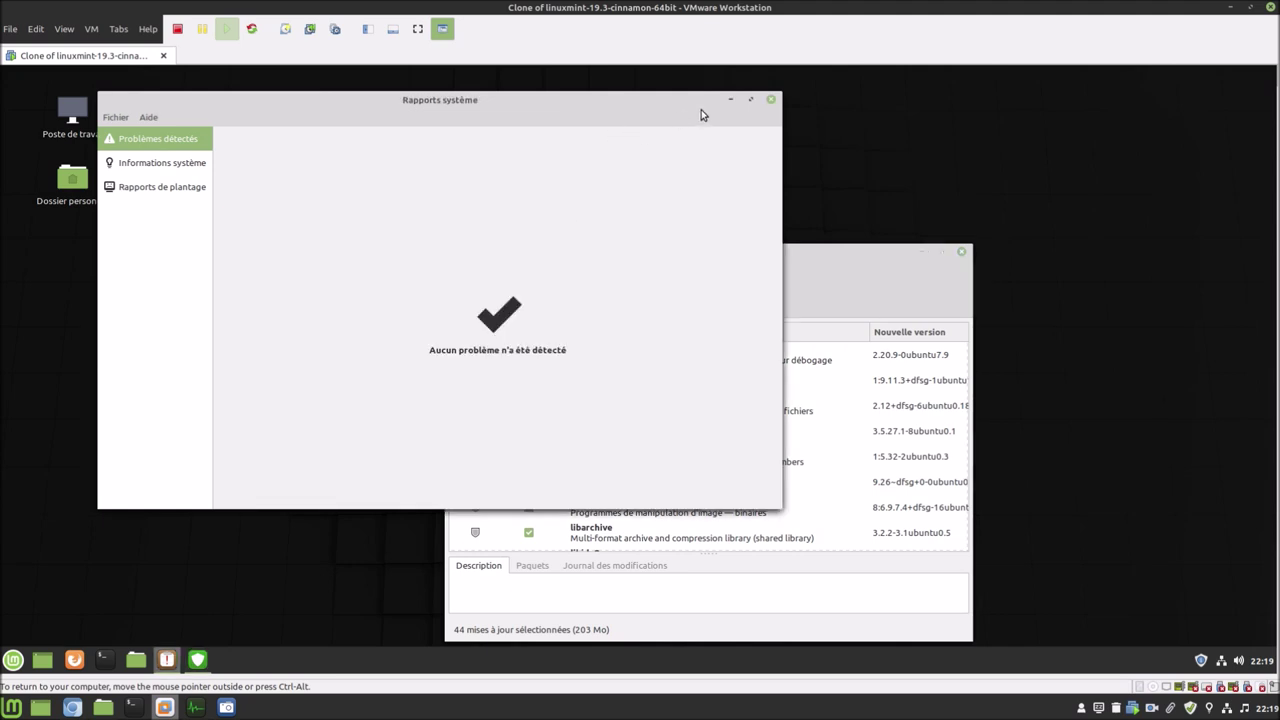
{"action": "left_click", "coordinate": [770, 99]}
Review the update manager's Options, Liste noire and Automatisation preferences, close them and move the update manager toward the desktop's centre.
{"action": "left_click", "coordinate": [502, 270]}
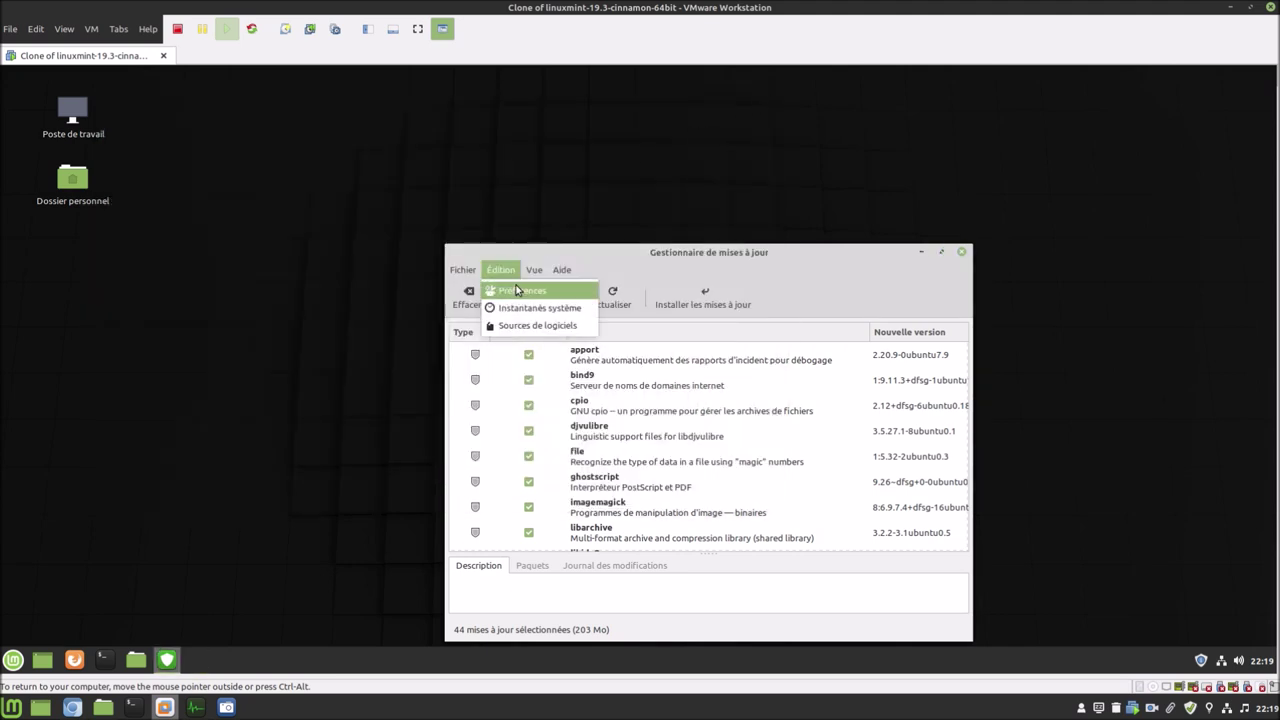
{"action": "left_click", "coordinate": [517, 290]}
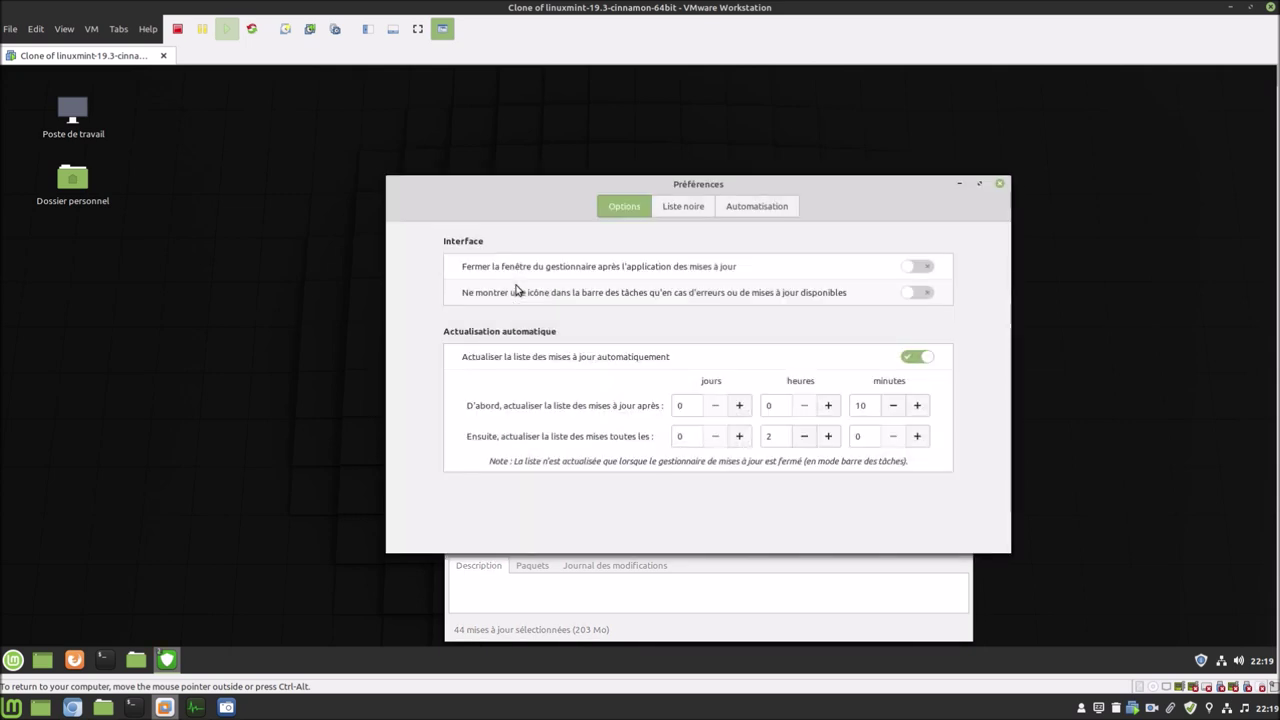
{"action": "left_click", "coordinate": [683, 207]}
{"action": "left_click", "coordinate": [743, 210]}
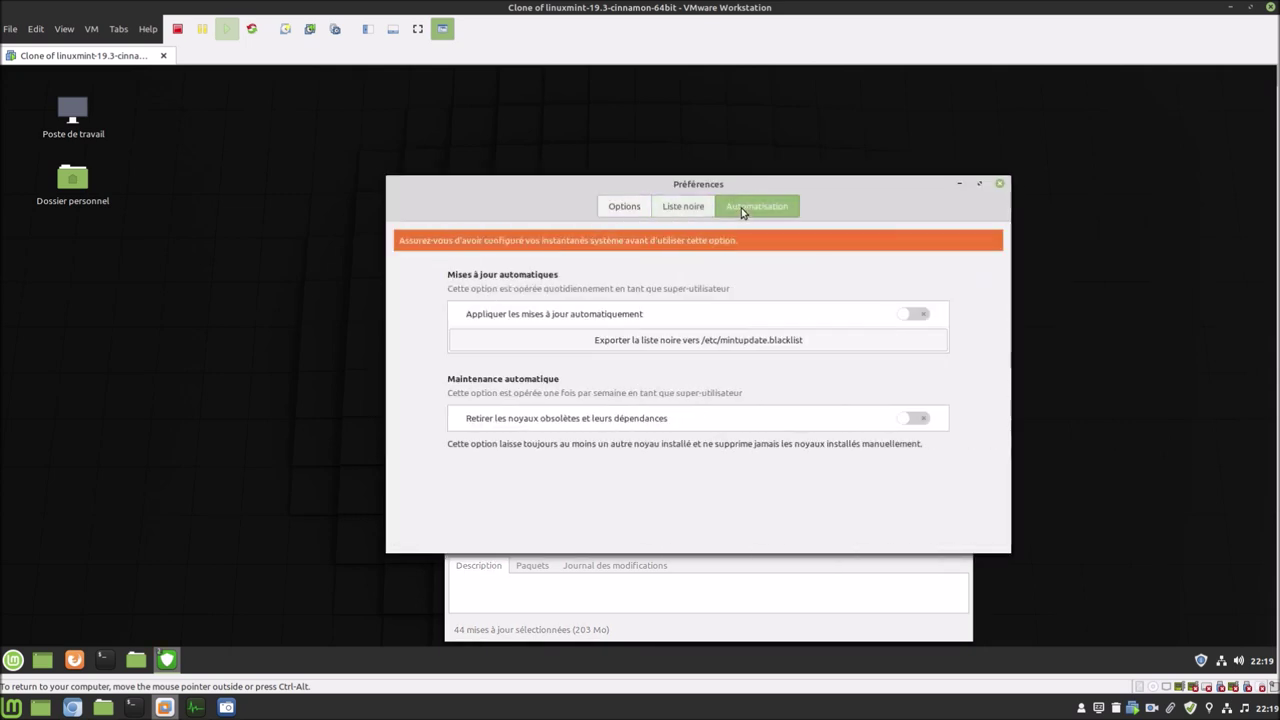
{"action": "left_click", "coordinate": [1002, 188]}
{"action": "left_click_drag", "start_coordinate": [527, 236], "coordinate": [472, 188]}
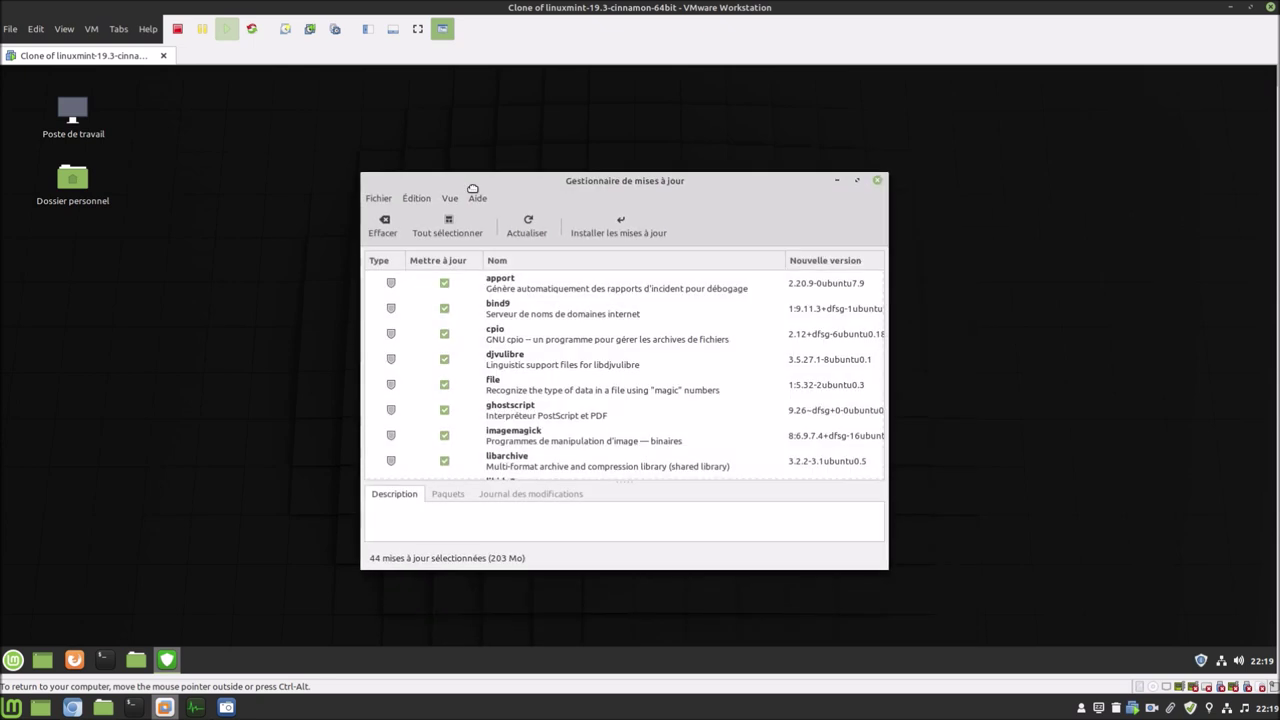
Show the Ancienne version column in the update list and maximize the update manager window.
{"action": "left_click", "coordinate": [417, 199]}
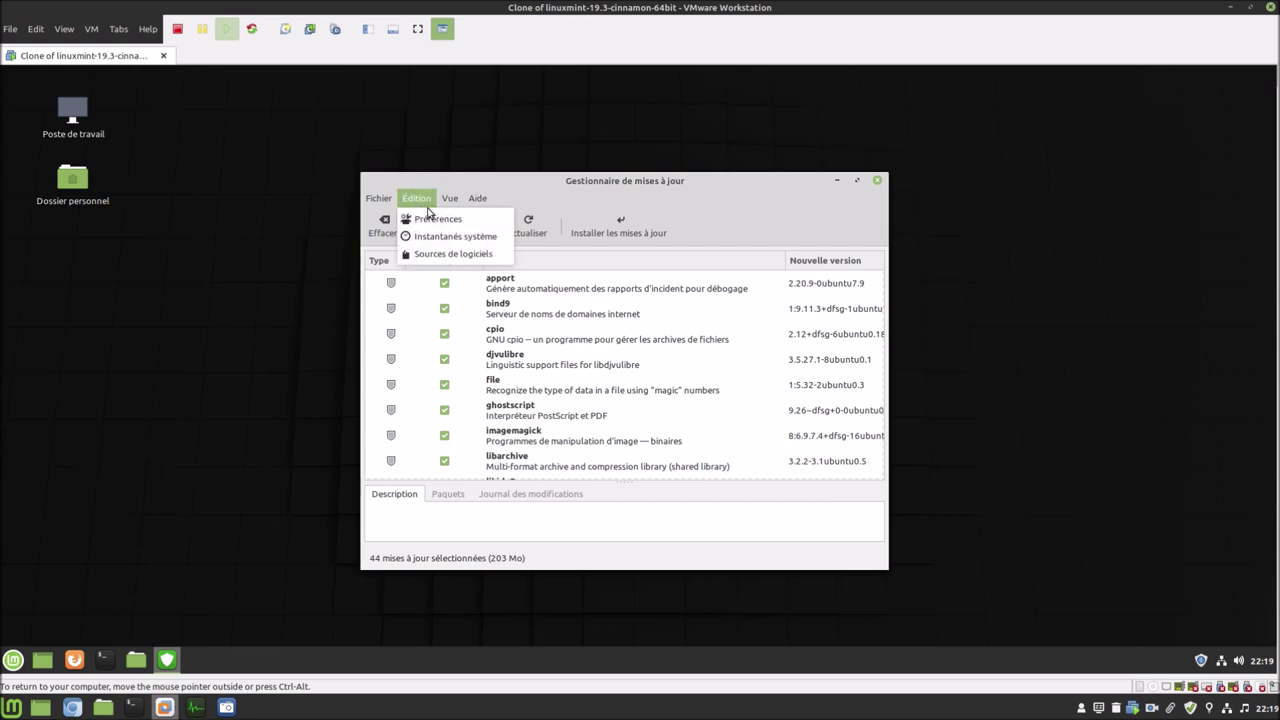
{"action": "mouse_move", "coordinate": [450, 200]}
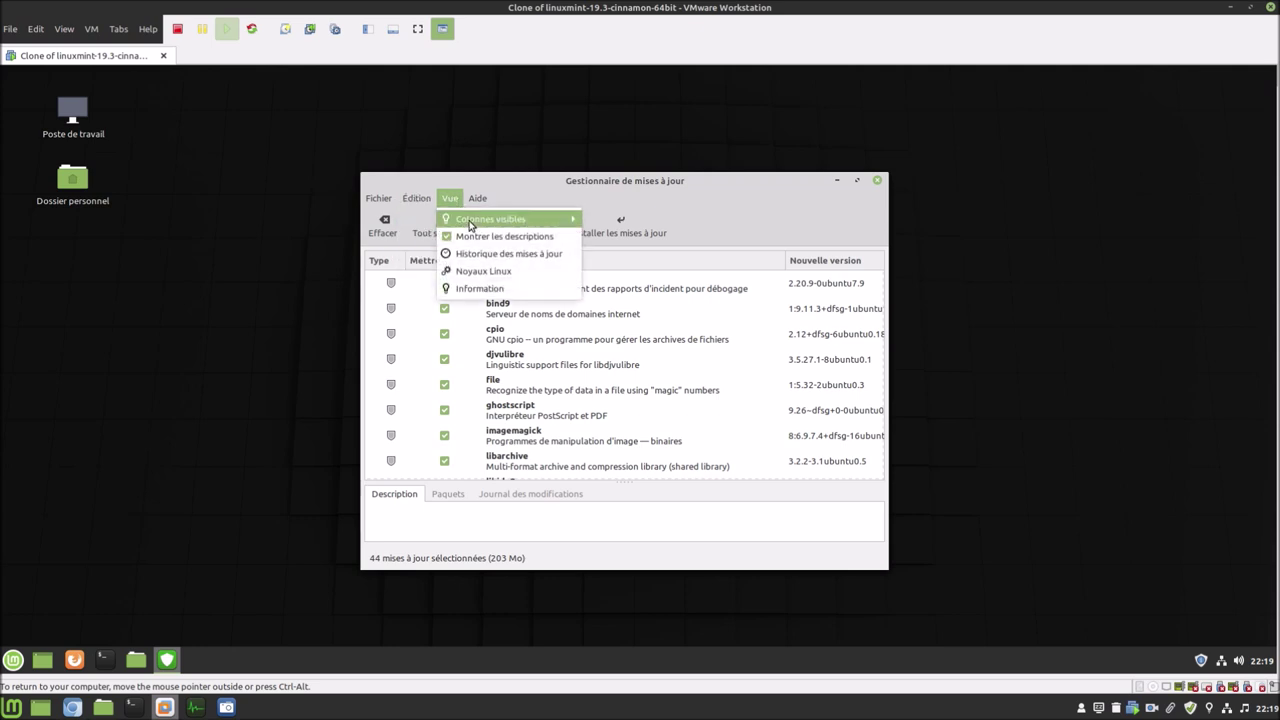
{"action": "mouse_move", "coordinate": [545, 220]}
{"action": "left_click", "coordinate": [630, 253]}
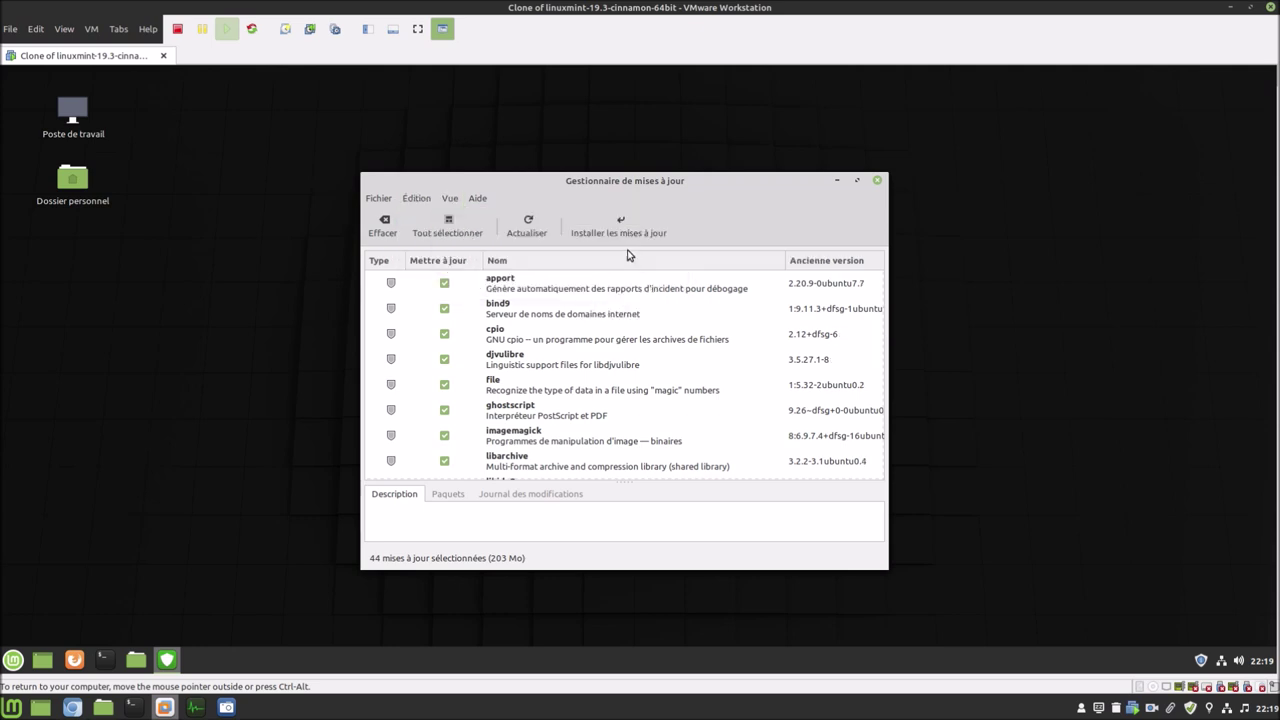
{"action": "double_click", "coordinate": [724, 183]}
Show the Origine and Taille columns in the update list.
{"action": "left_click", "coordinate": [92, 92]}
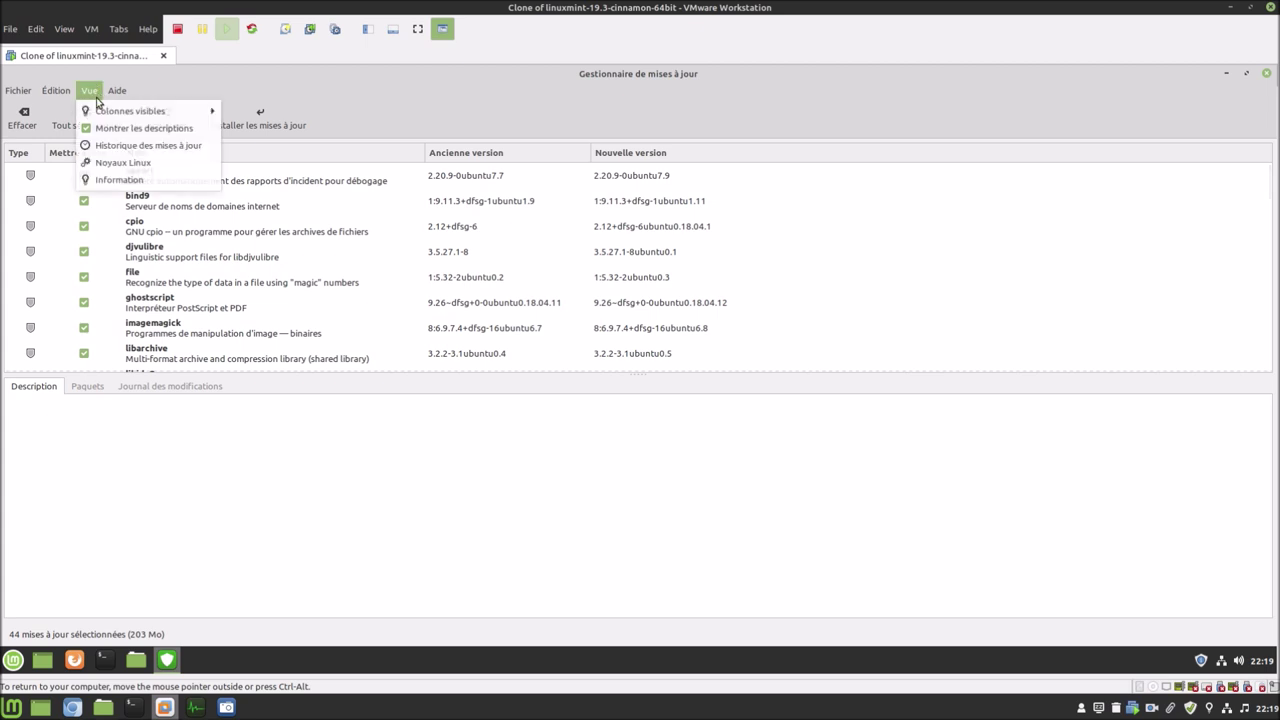
{"action": "mouse_move", "coordinate": [195, 112]}
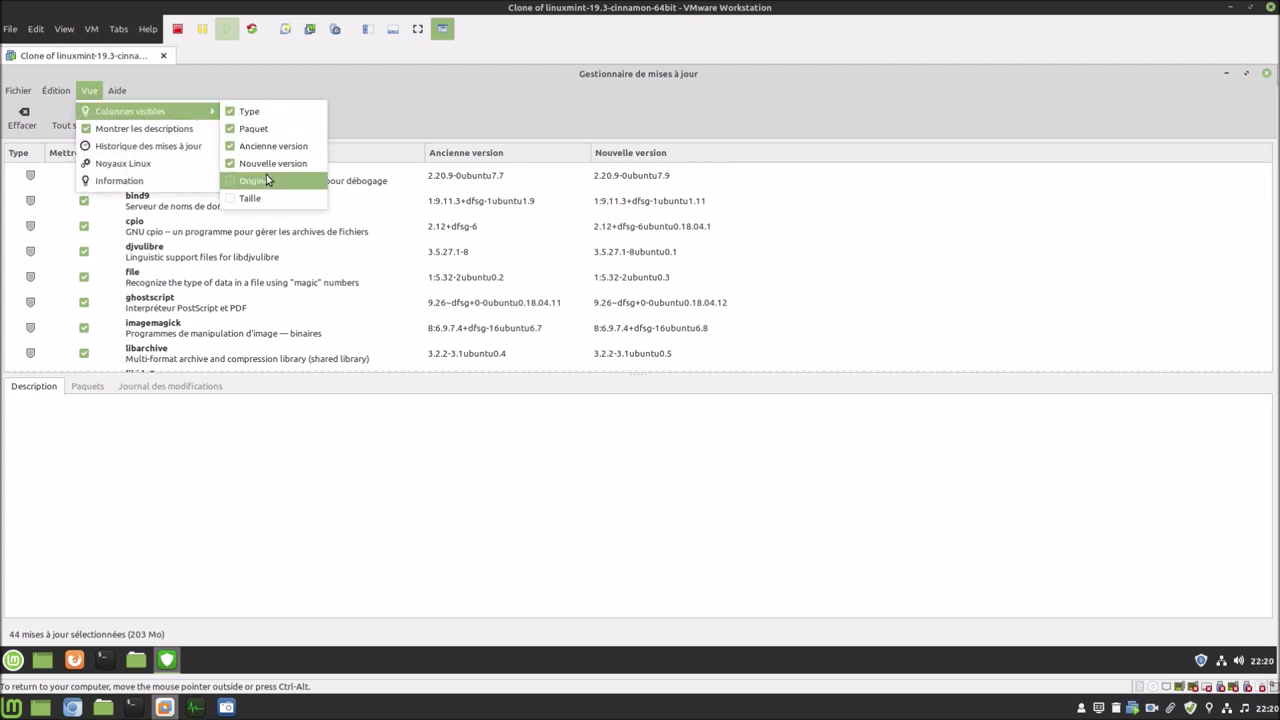
{"action": "left_click", "coordinate": [266, 178]}
{"action": "left_click", "coordinate": [89, 90]}
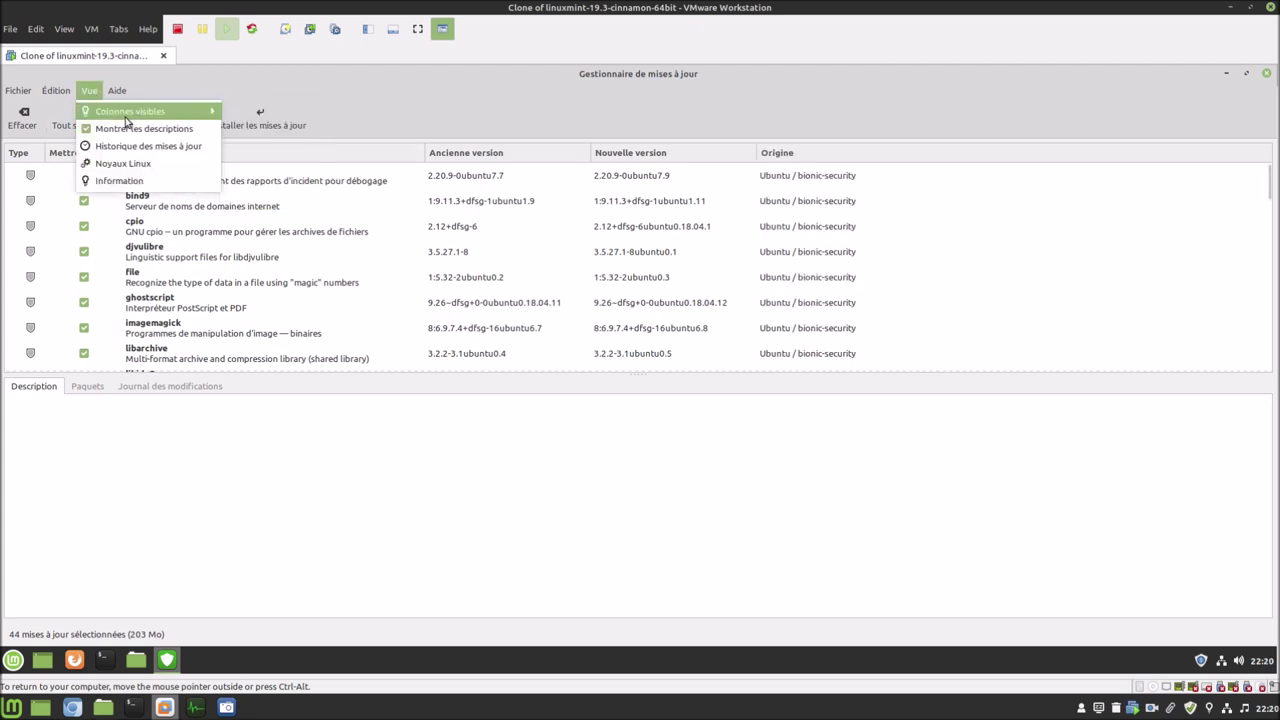
{"action": "mouse_move", "coordinate": [186, 111]}
{"action": "left_click", "coordinate": [272, 199]}
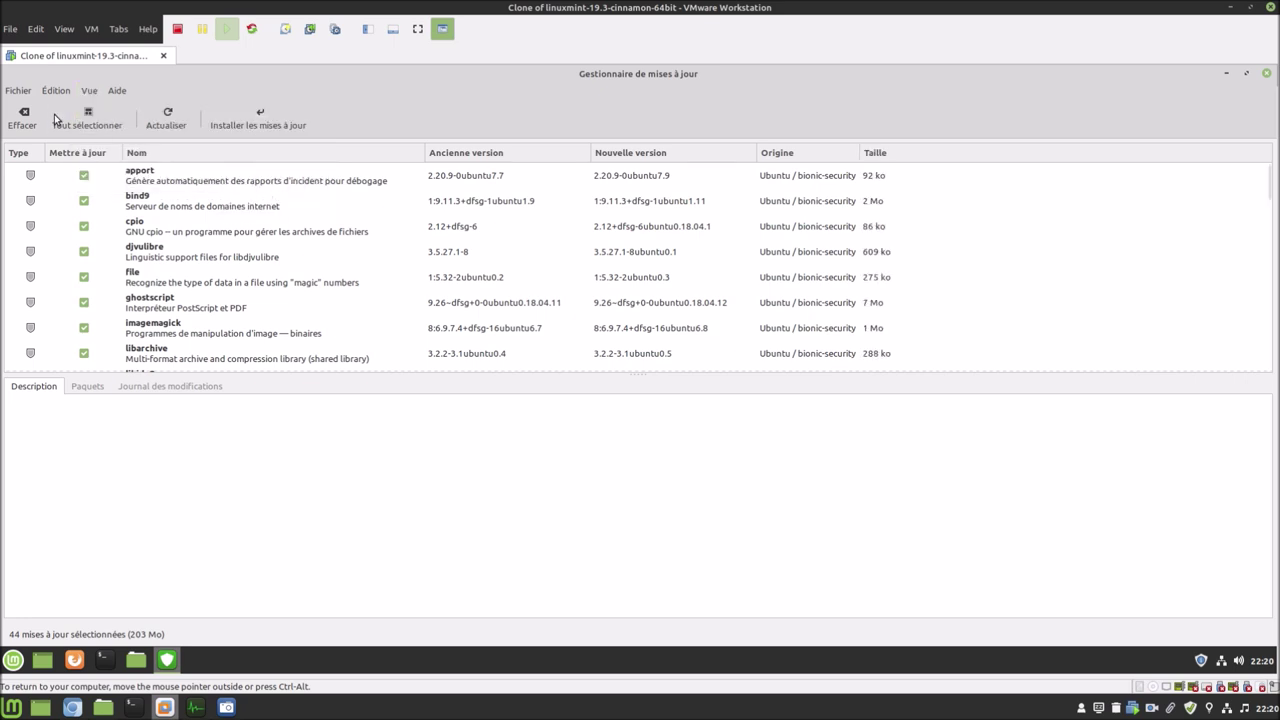
Open Sources de logiciels with the account password, review the PPAs, additional repositories and authentication keys, and close it.
{"action": "left_click", "coordinate": [56, 90]}
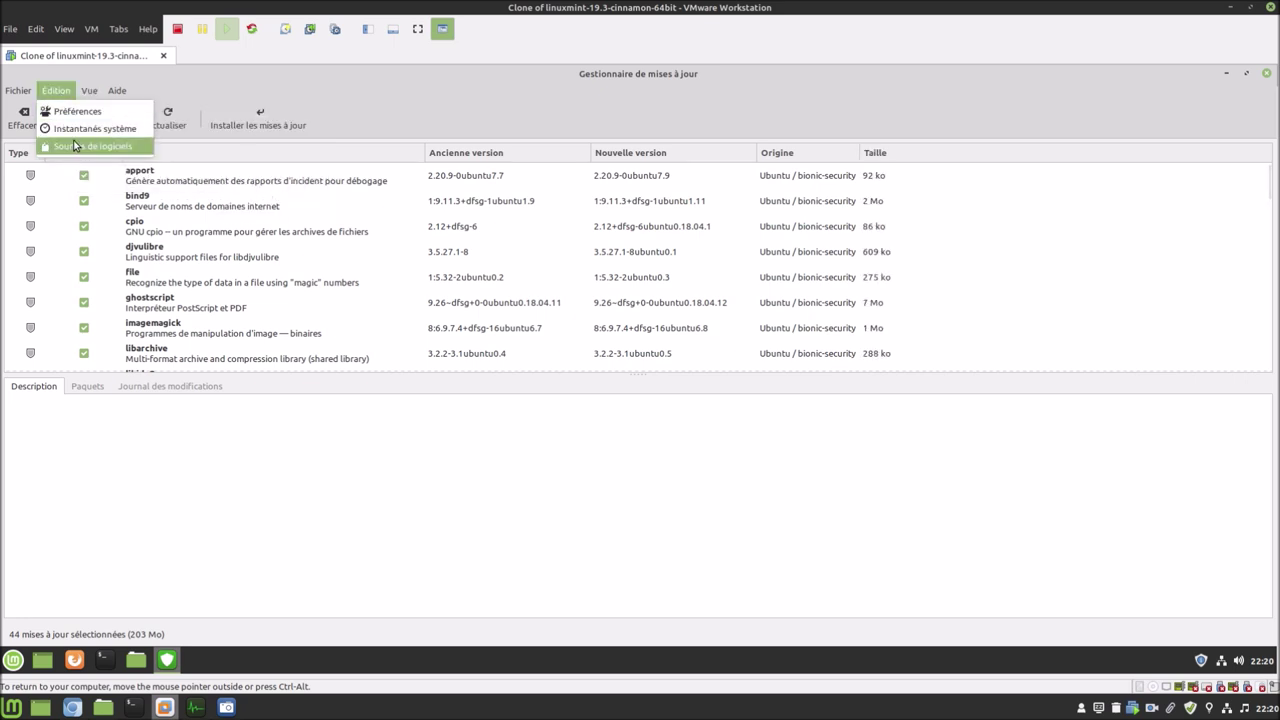
{"action": "left_click", "coordinate": [74, 146]}
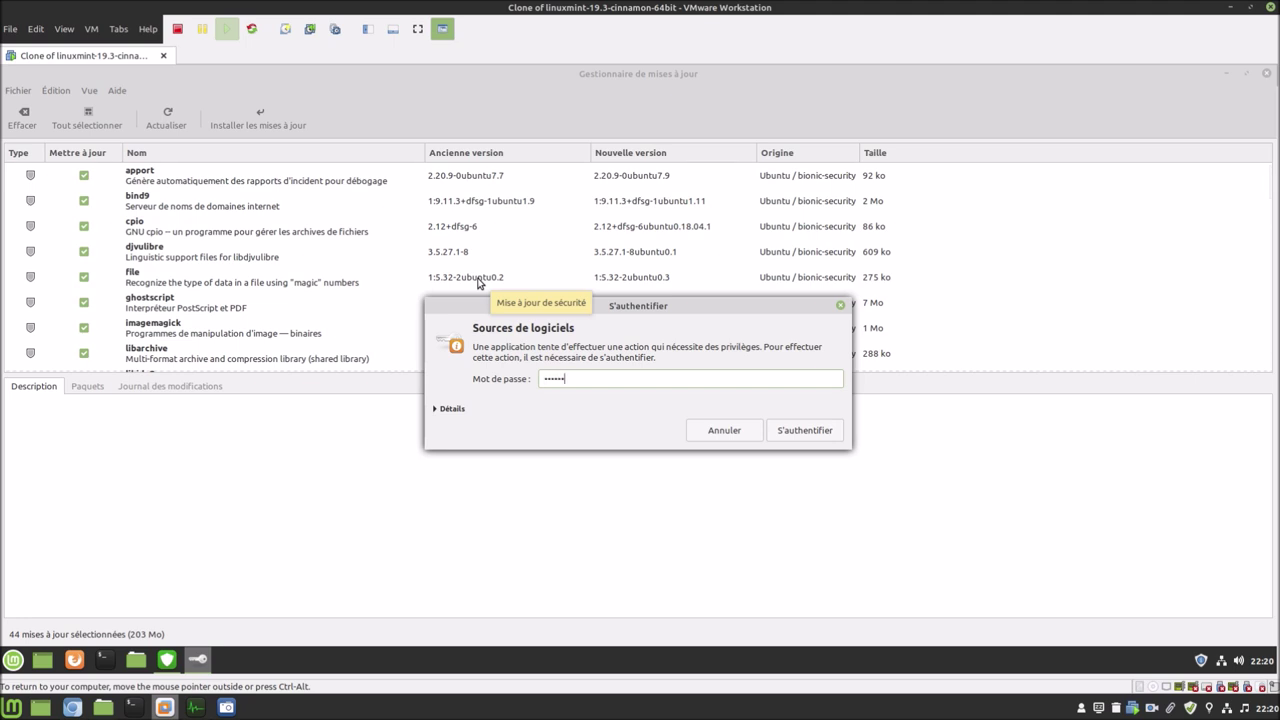
{"action": "key", "text": "Return"}
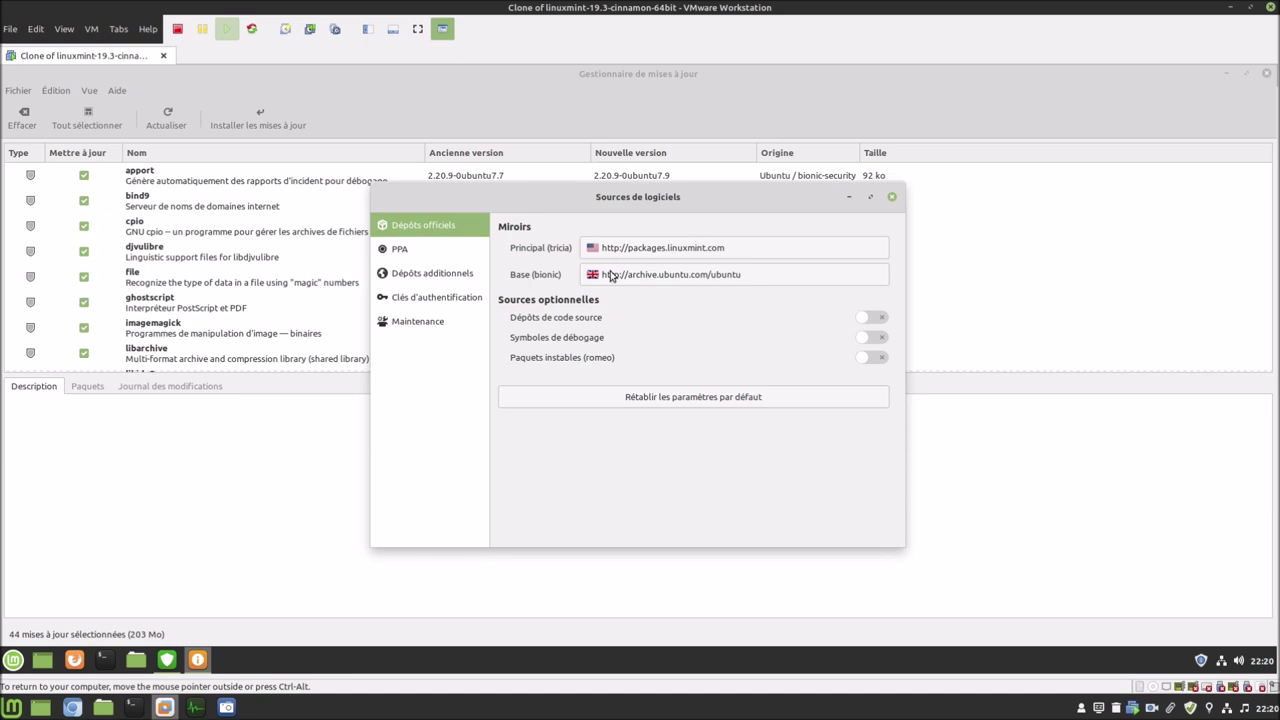
{"action": "left_click", "coordinate": [461, 252]}
{"action": "left_click", "coordinate": [463, 273]}
{"action": "left_click", "coordinate": [463, 297]}
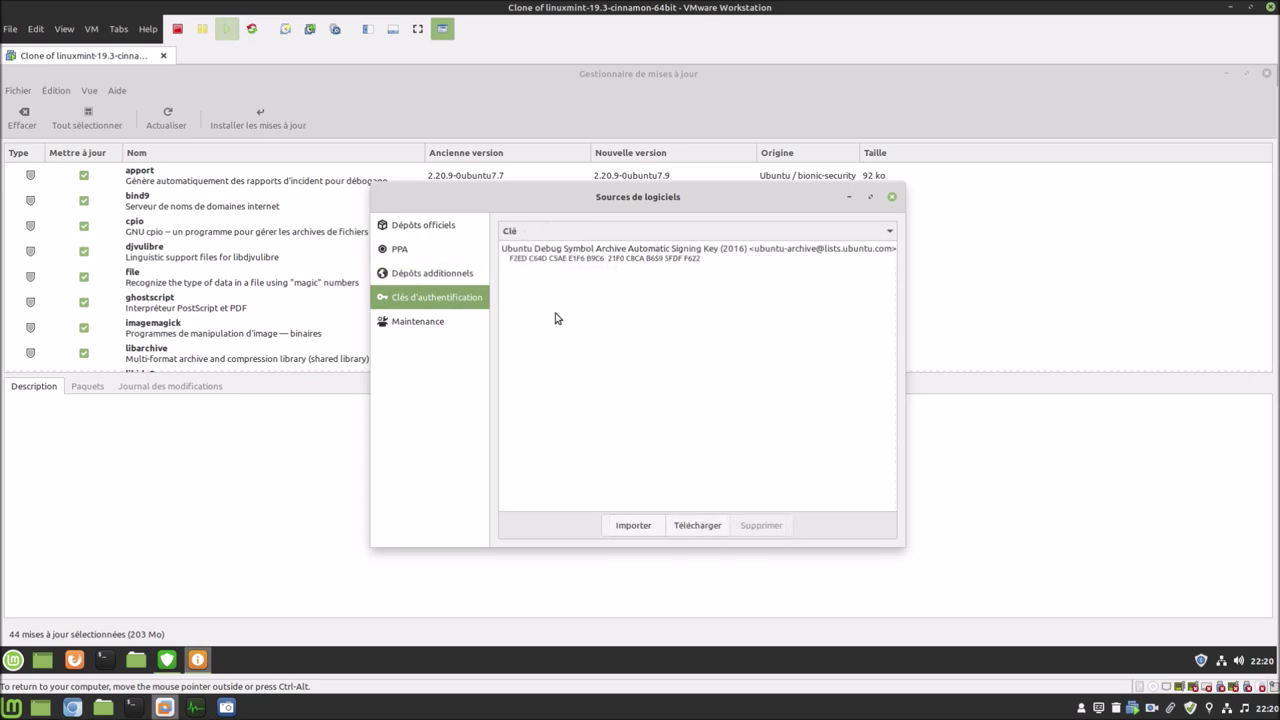
{"action": "left_click", "coordinate": [891, 197]}
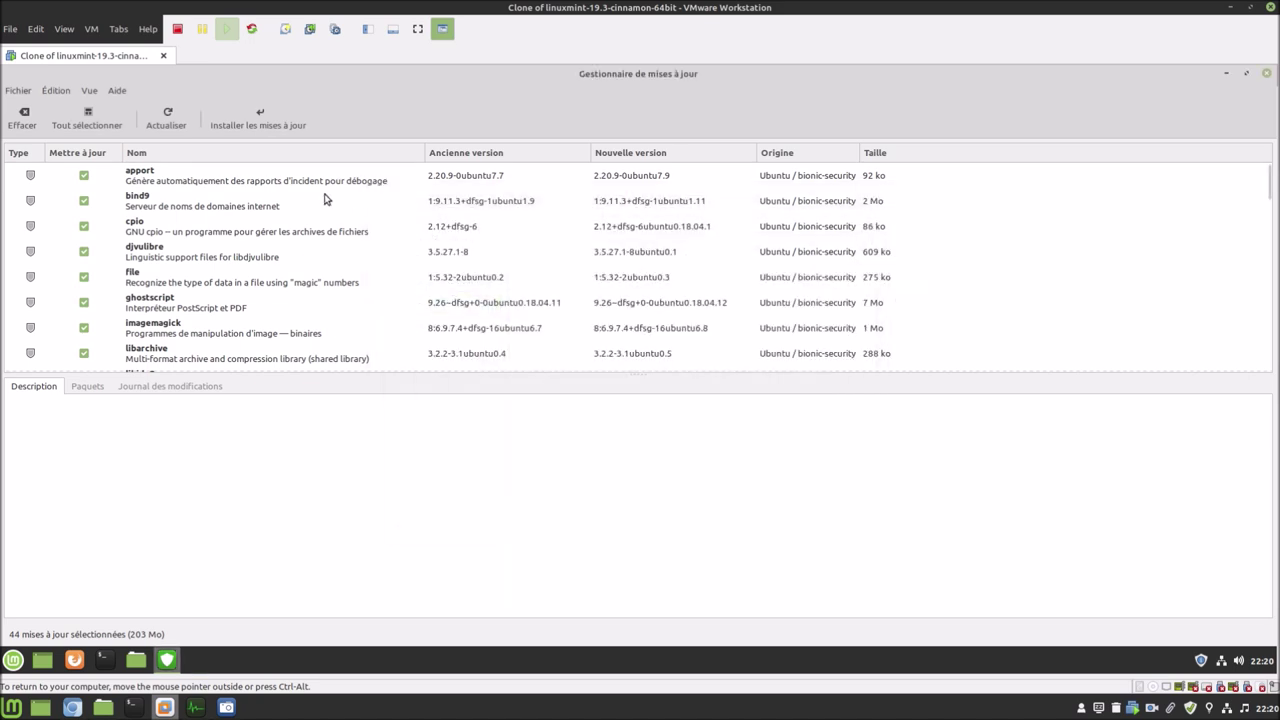
Try to install the selected updates, entering the account password, and stop the download after expanding its individual files.
{"action": "left_click", "coordinate": [255, 126]}
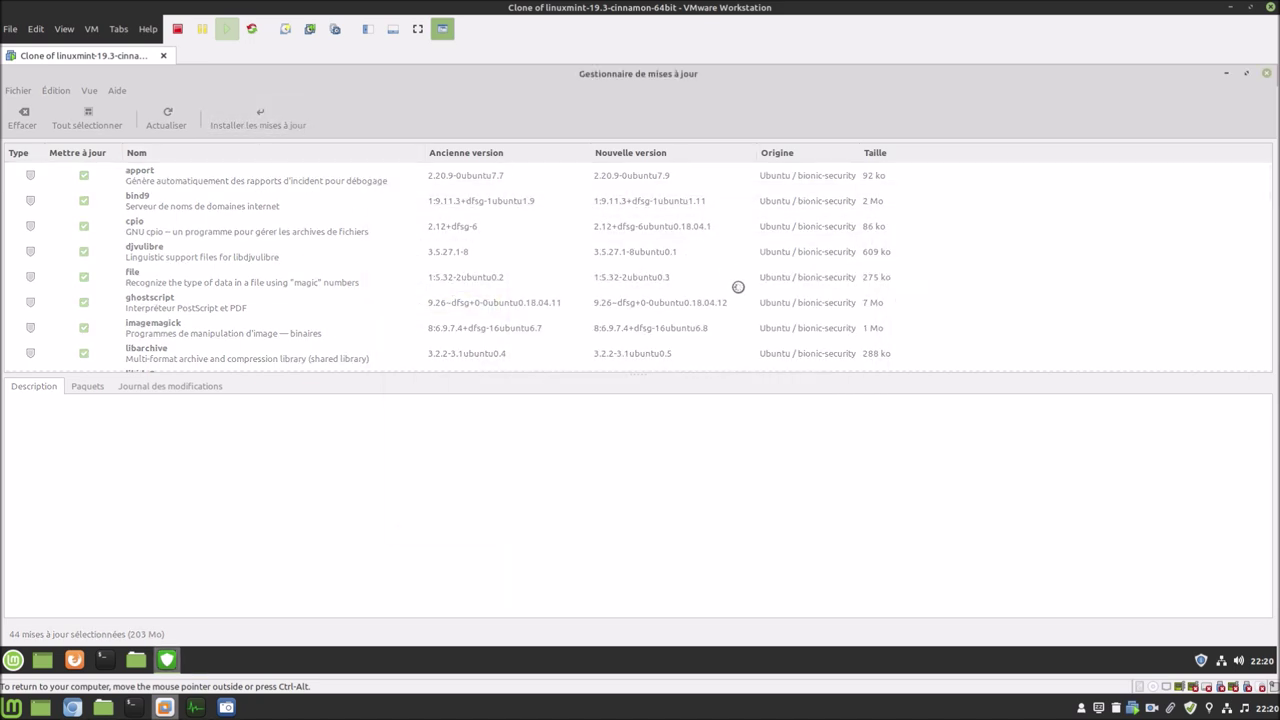
{"action": "left_click", "coordinate": [682, 499]}
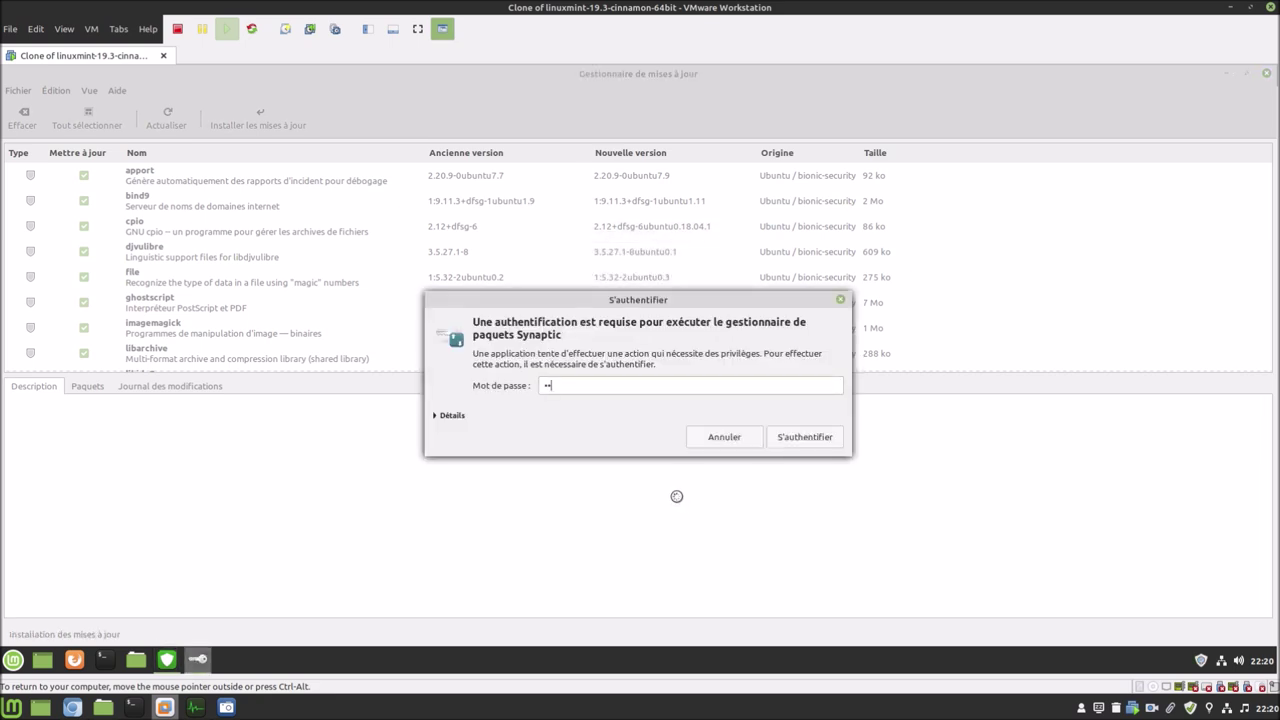
{"action": "key", "text": "Return"}
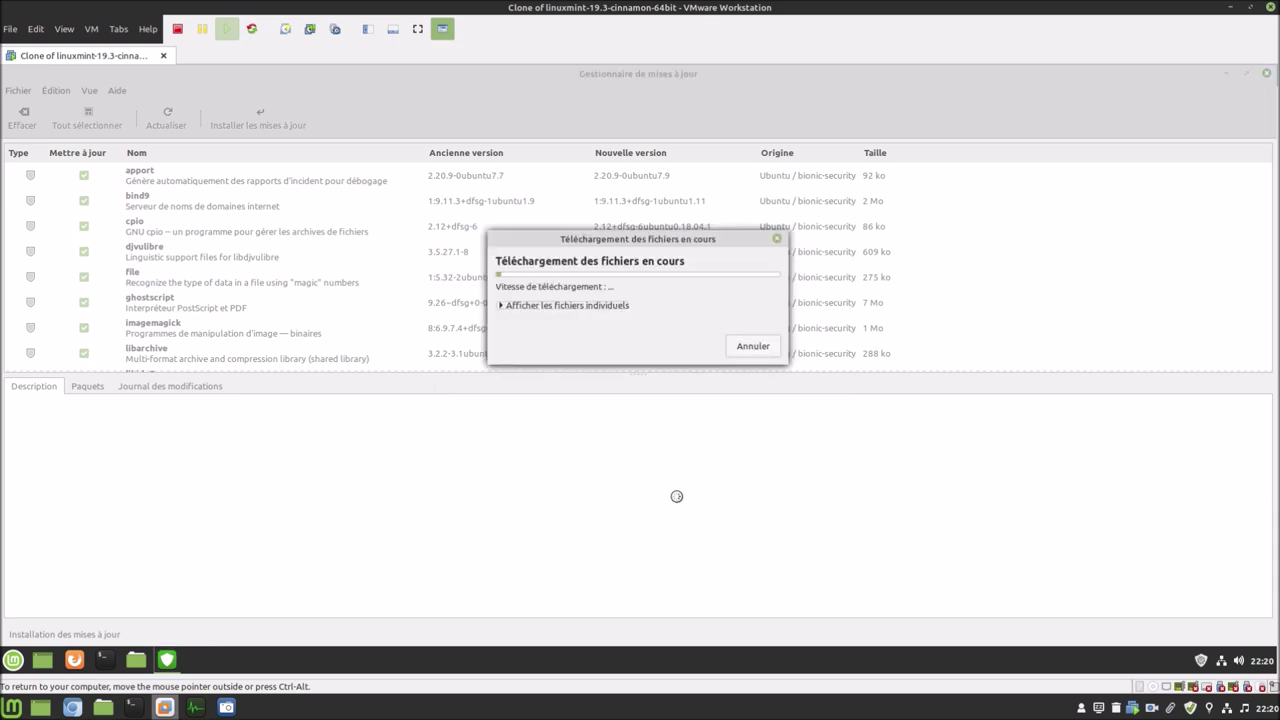
{"action": "left_click", "coordinate": [594, 308]}
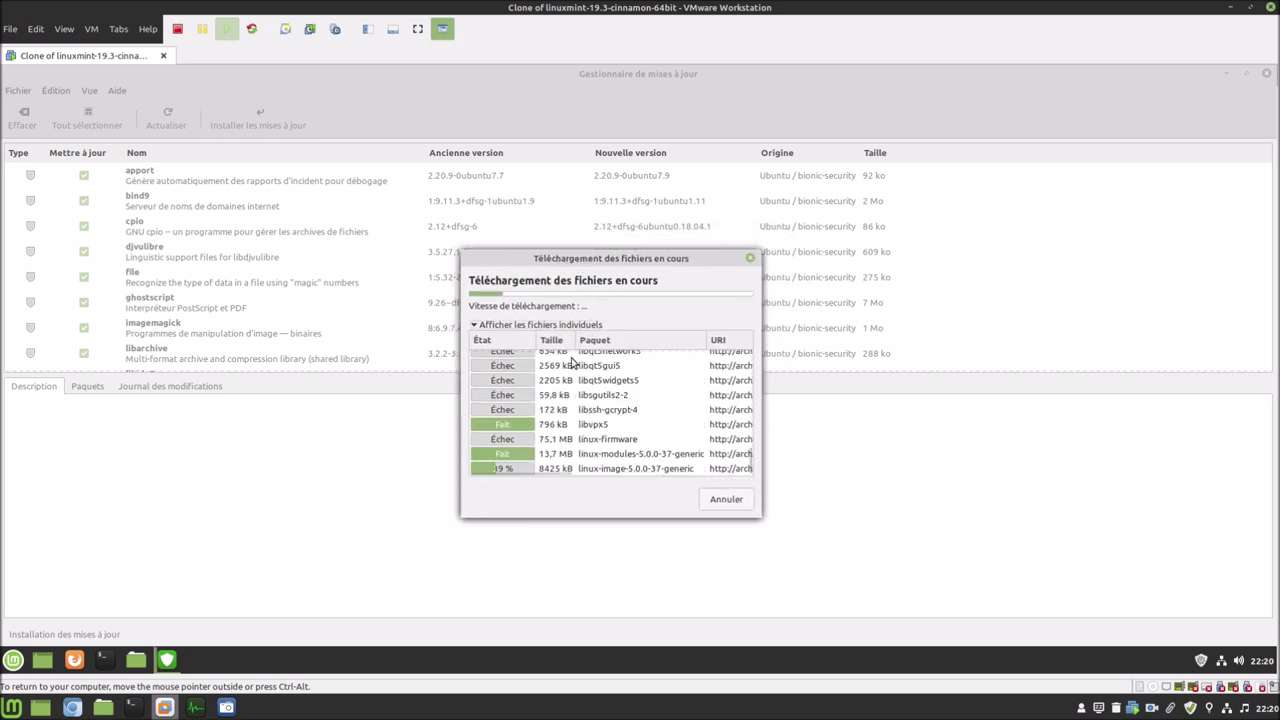
{"action": "left_click", "coordinate": [743, 500]}
{"action": "left_click", "coordinate": [691, 398]}
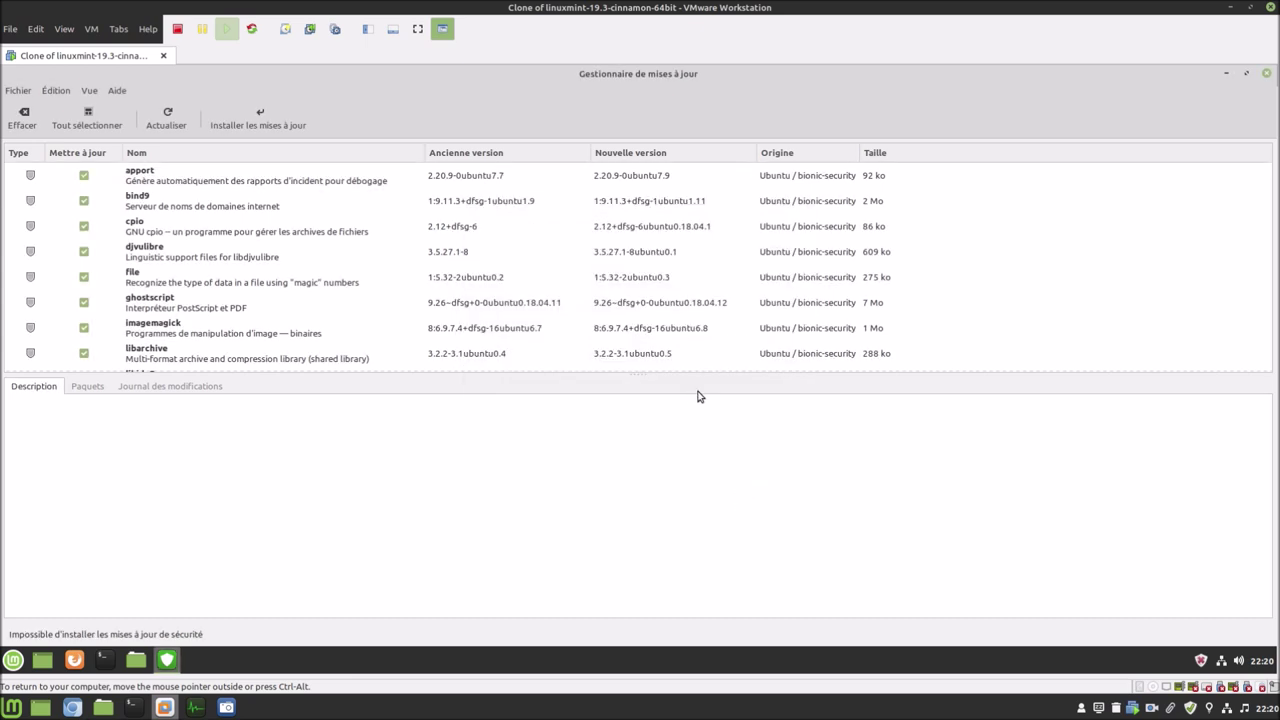
Refresh the update list, apply the new update manager version with the account password, and maximize the restarted window.
{"action": "left_click", "coordinate": [175, 124]}
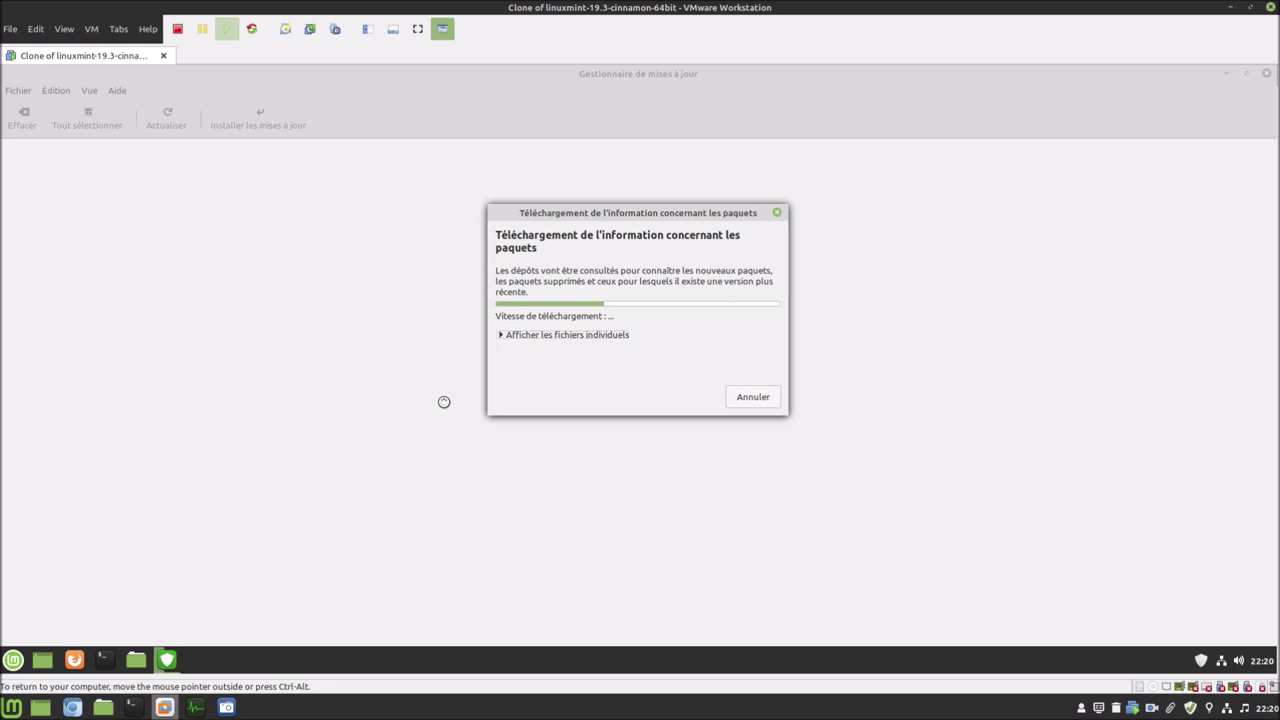
{"action": "left_click", "coordinate": [546, 336]}
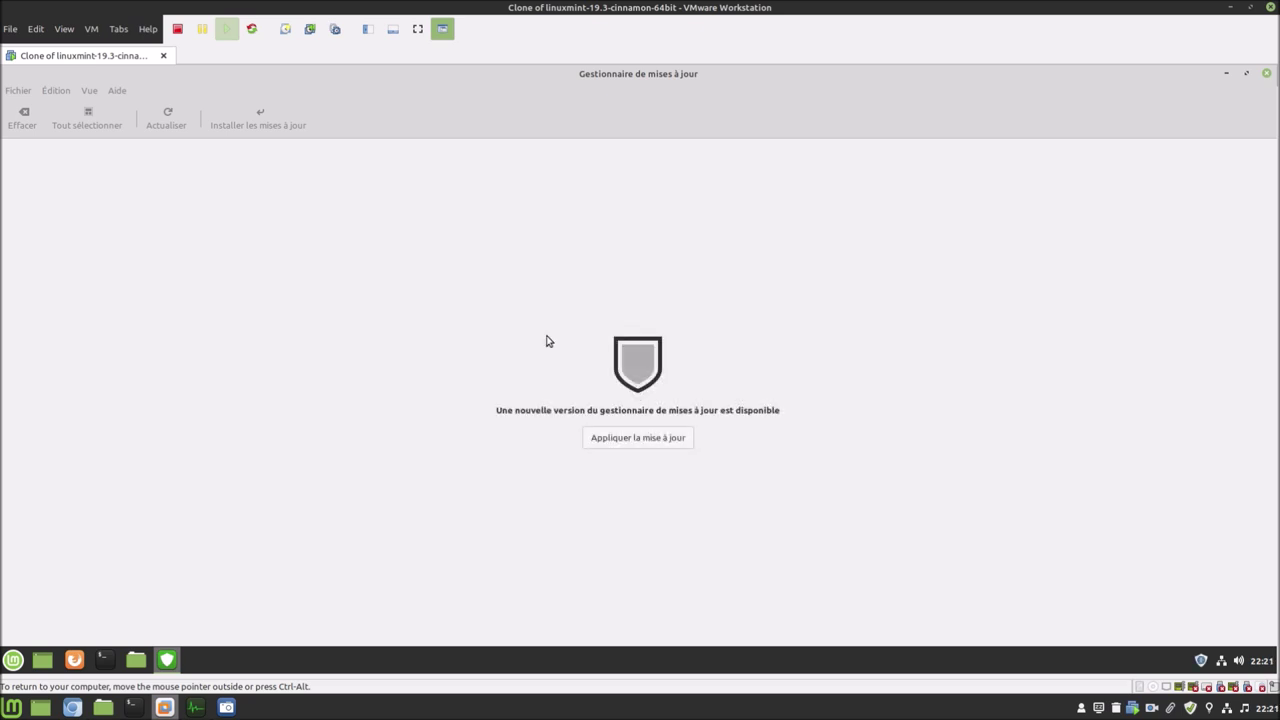
{"action": "left_click", "coordinate": [608, 436]}
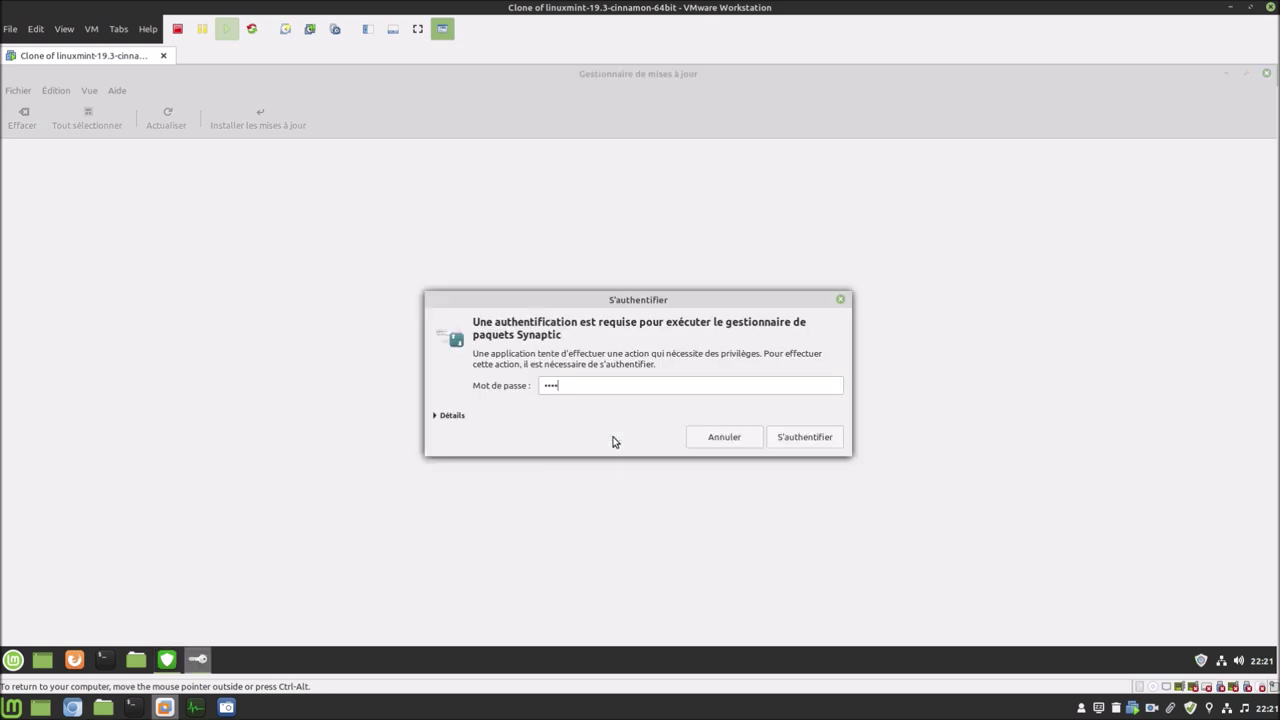
{"action": "key", "text": "Return"}
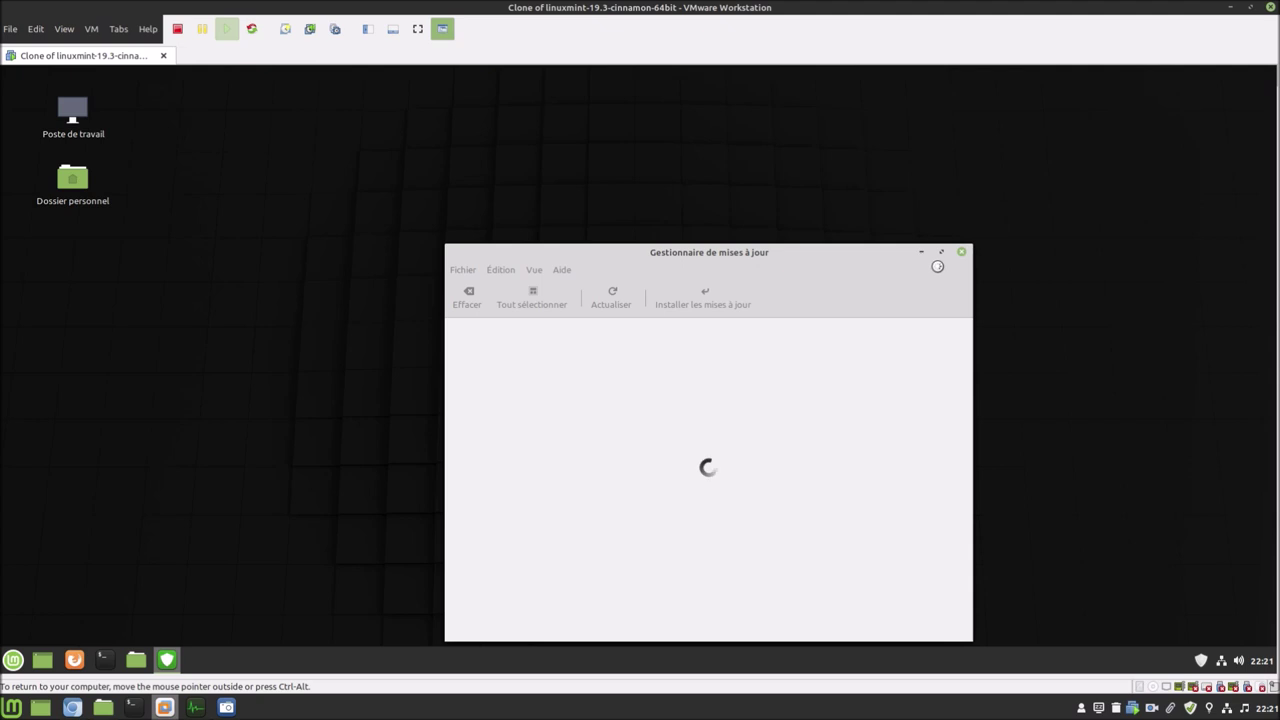
{"action": "left_click", "coordinate": [941, 252]}
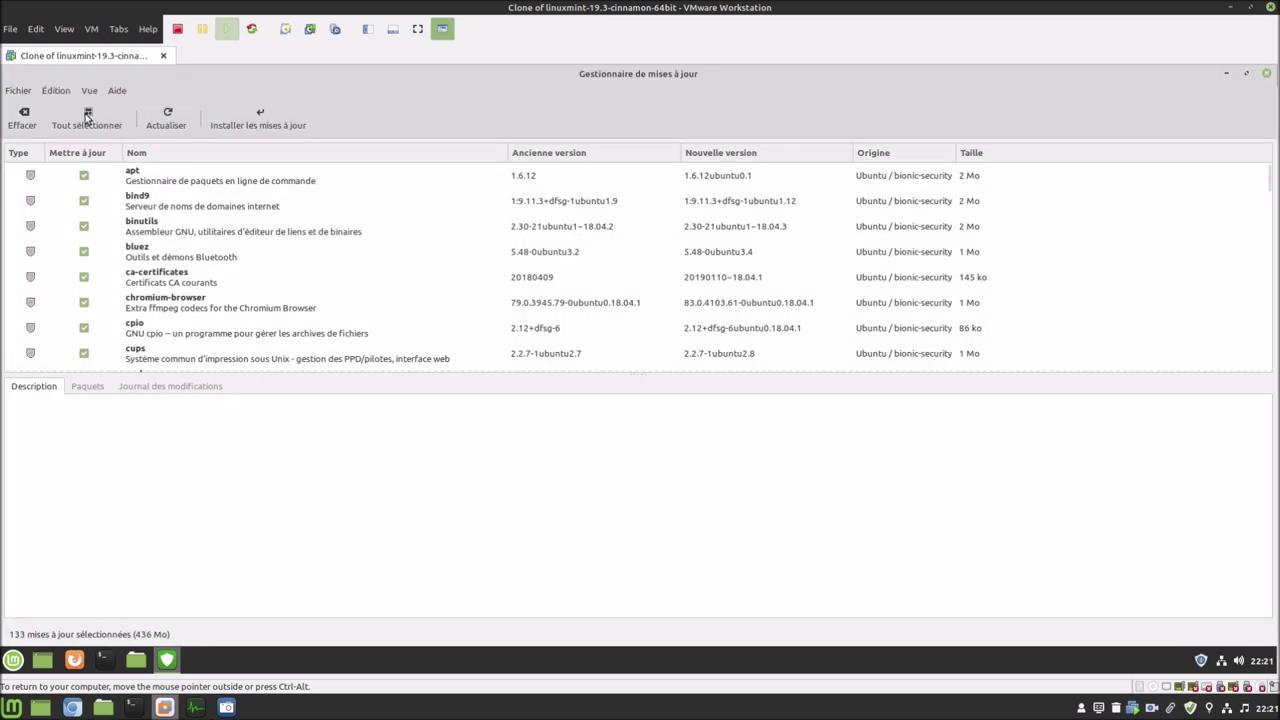
Install the selected updates, accepting the additional packages and entering the account password, and show the download's individual files.
{"action": "left_click", "coordinate": [56, 90]}
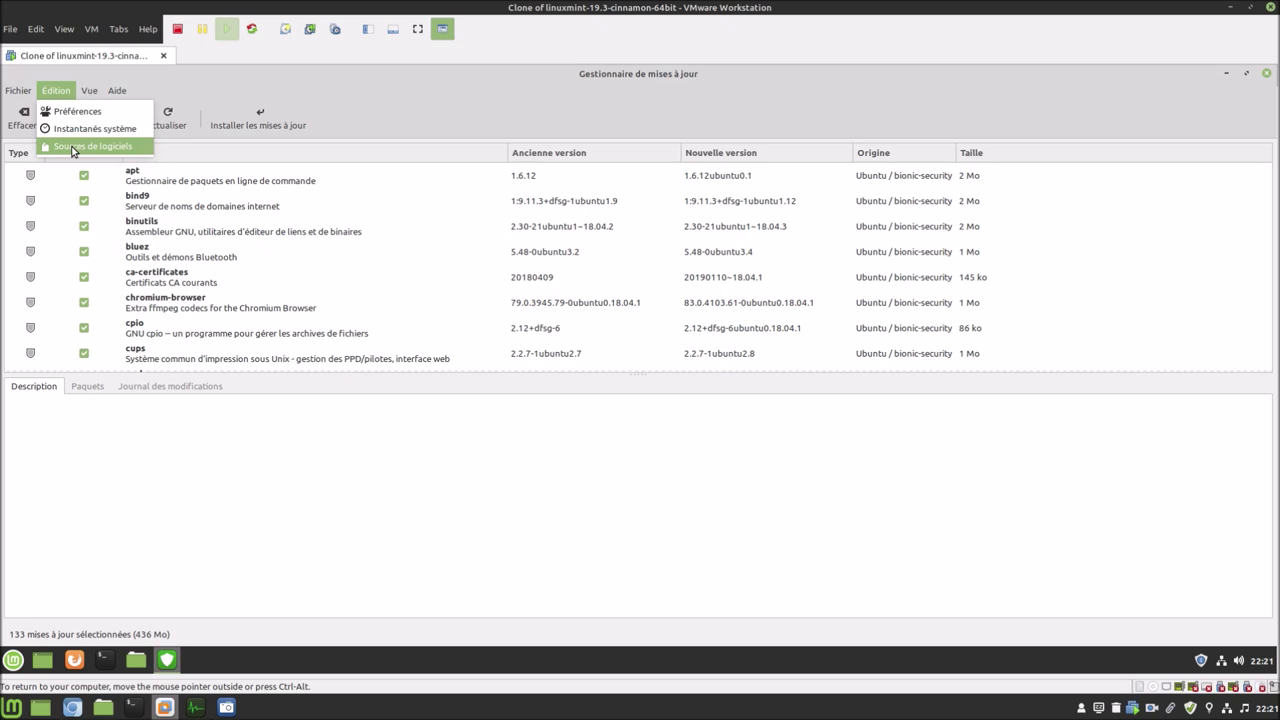
{"action": "left_click", "coordinate": [398, 84]}
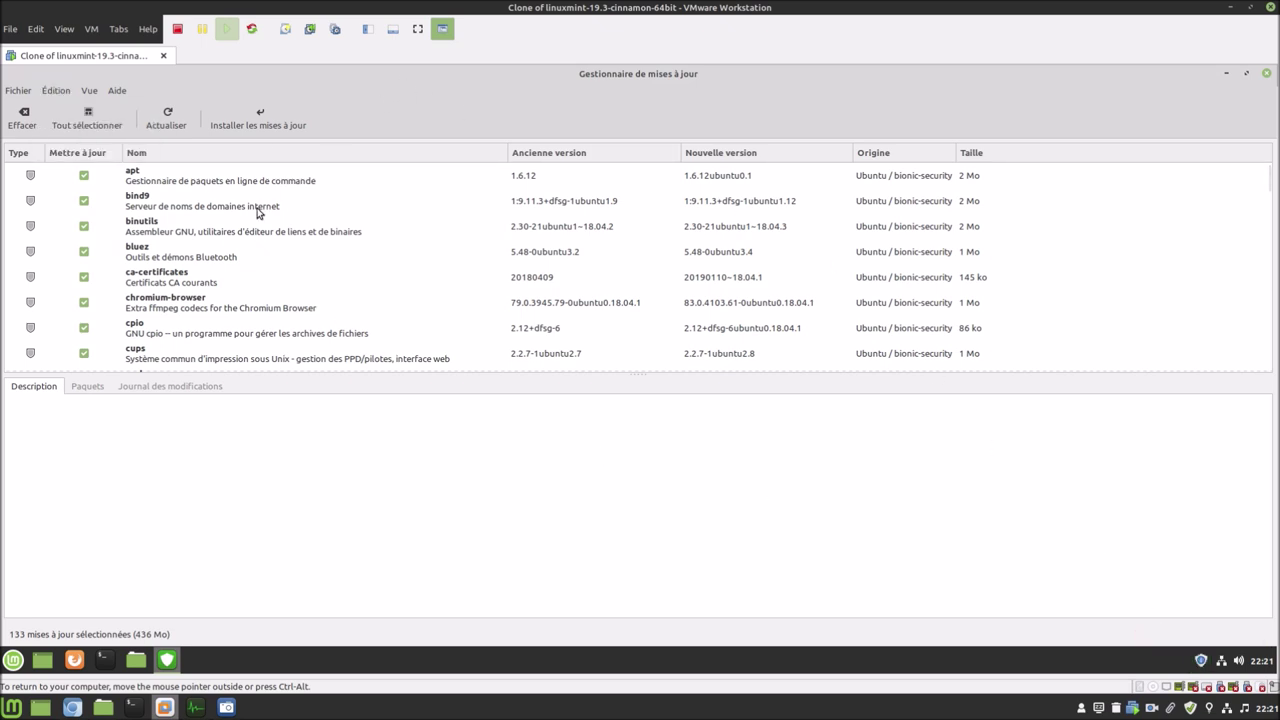
{"action": "left_click", "coordinate": [276, 129]}
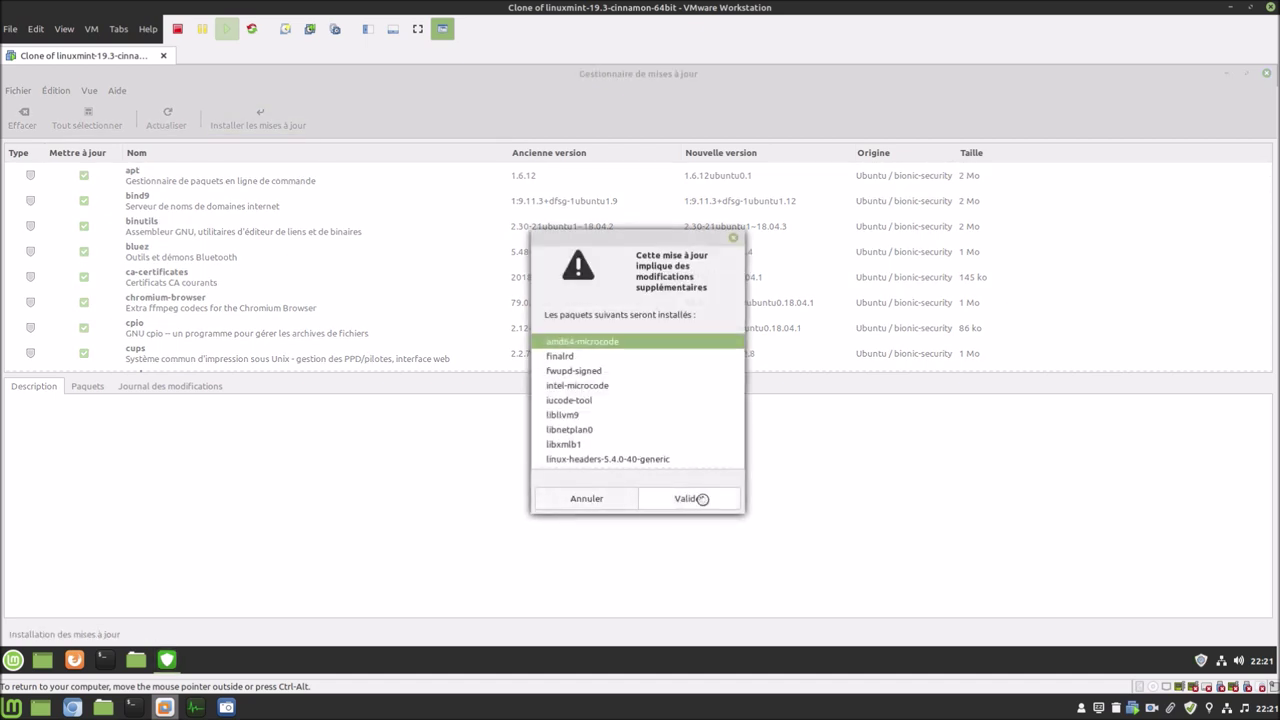
{"action": "left_click", "coordinate": [700, 499]}
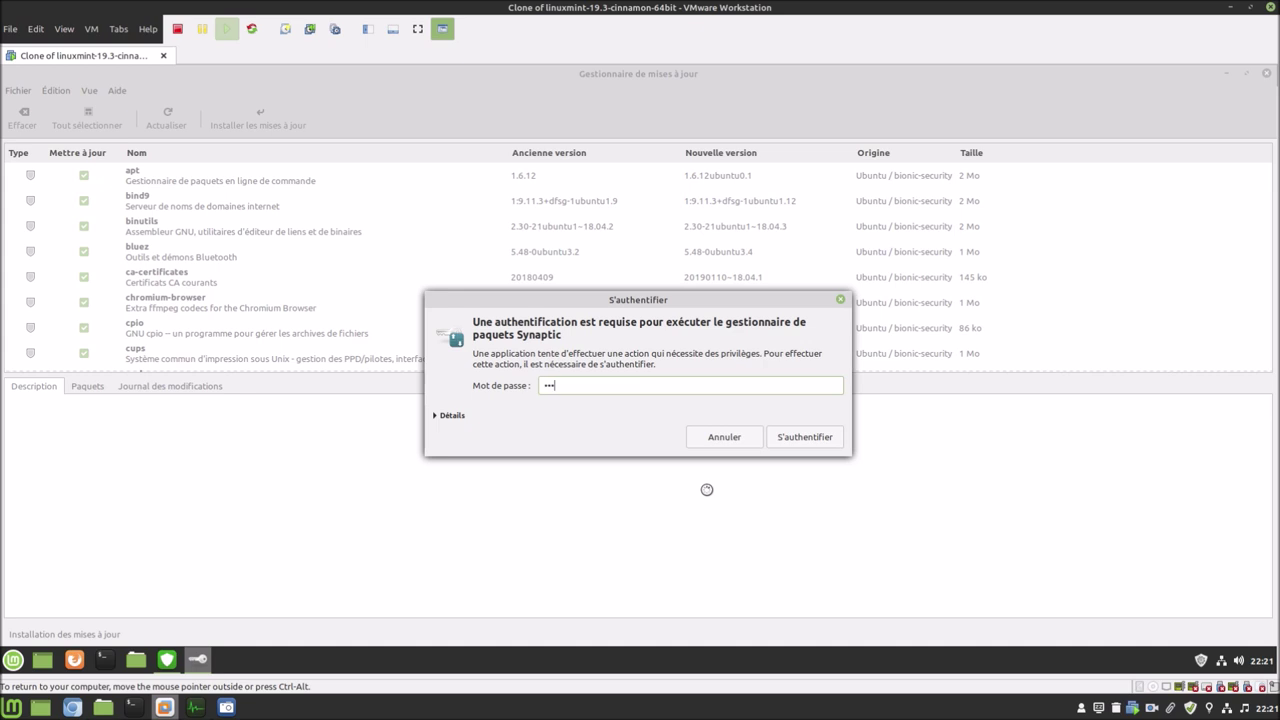
{"action": "key", "text": "Return"}
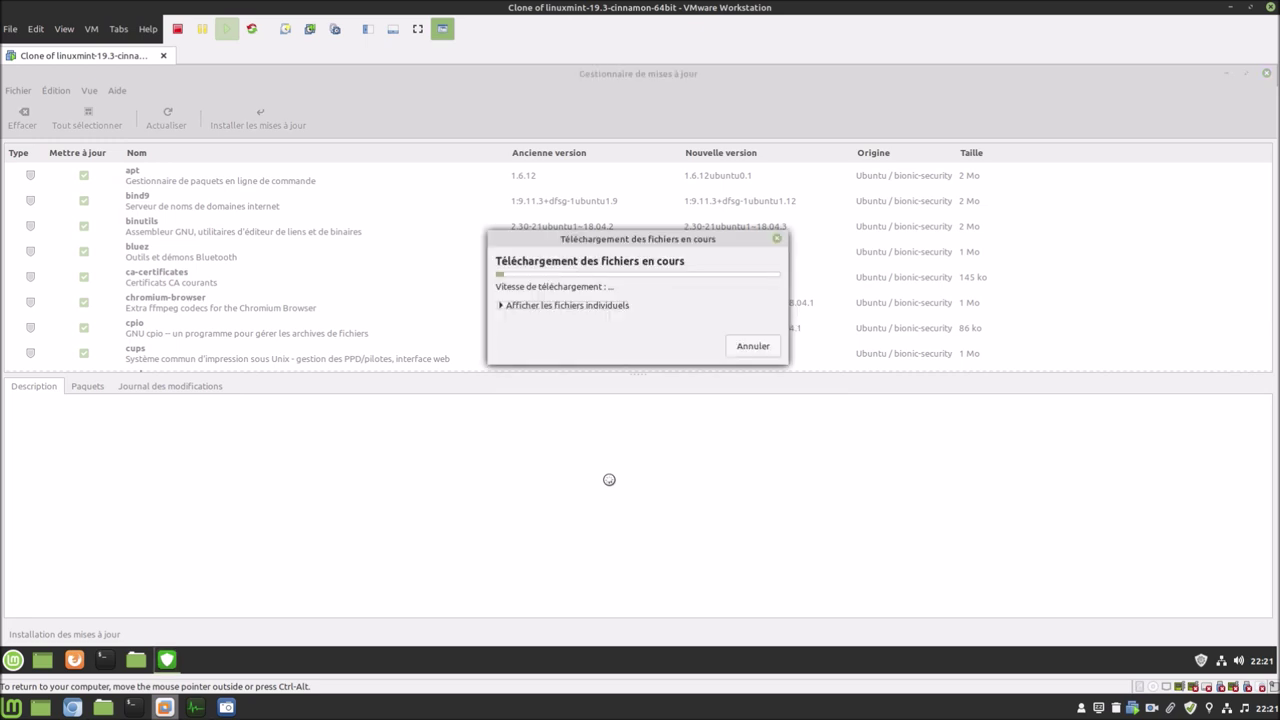
{"action": "left_click", "coordinate": [596, 308]}
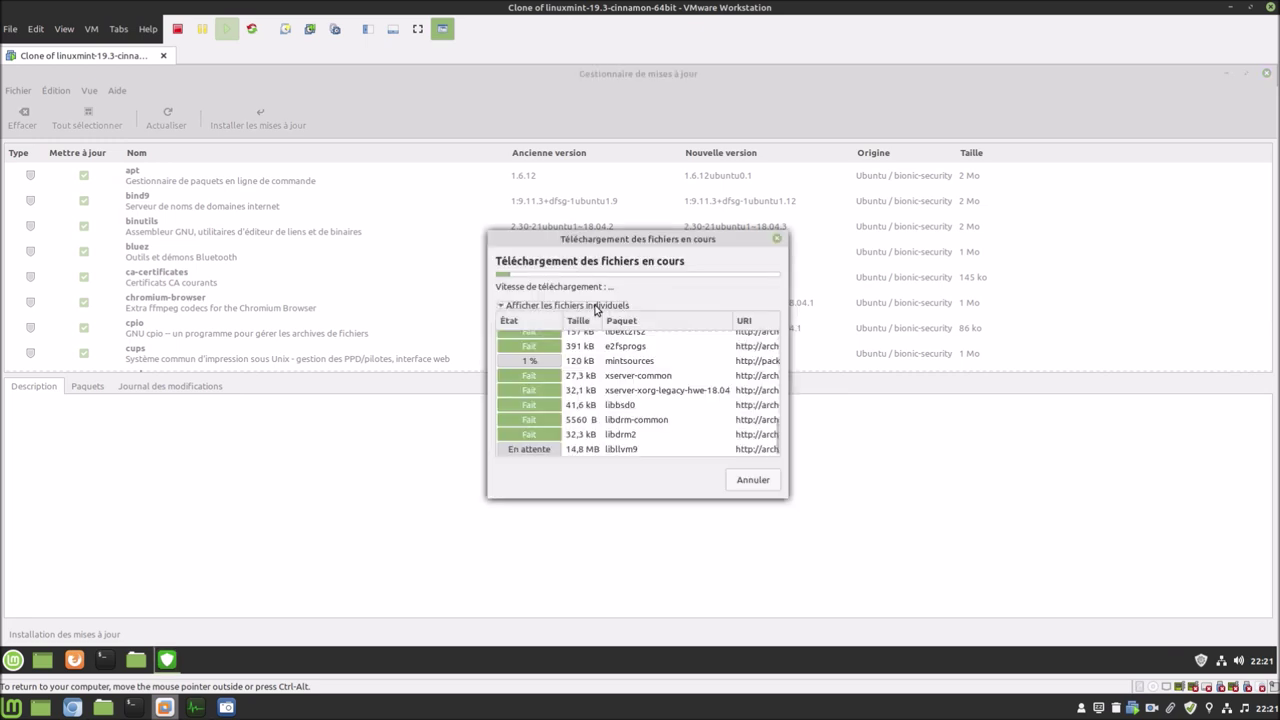
Show the software installation's detailed information while the updates are applied, and close the update manager when it finishes.
{"action": "mouse_move", "coordinate": [636, 240]}
{"action": "left_mouse_down"}
{"action": "mouse_move", "coordinate": [583, 231]}
{"action": "mouse_move", "coordinate": [649, 234]}
{"action": "left_mouse_up"}
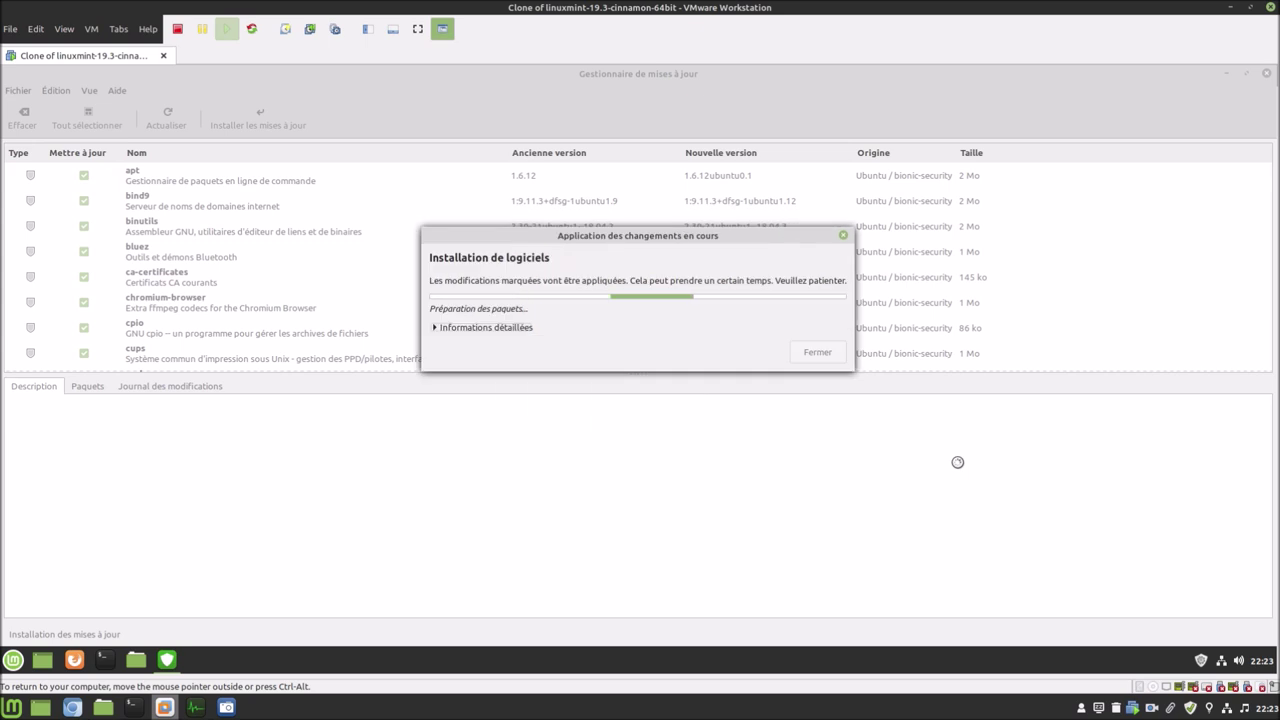
{"action": "left_click", "coordinate": [512, 330]}
{"action": "left_click_drag", "start_coordinate": [590, 236], "coordinate": [581, 207]}
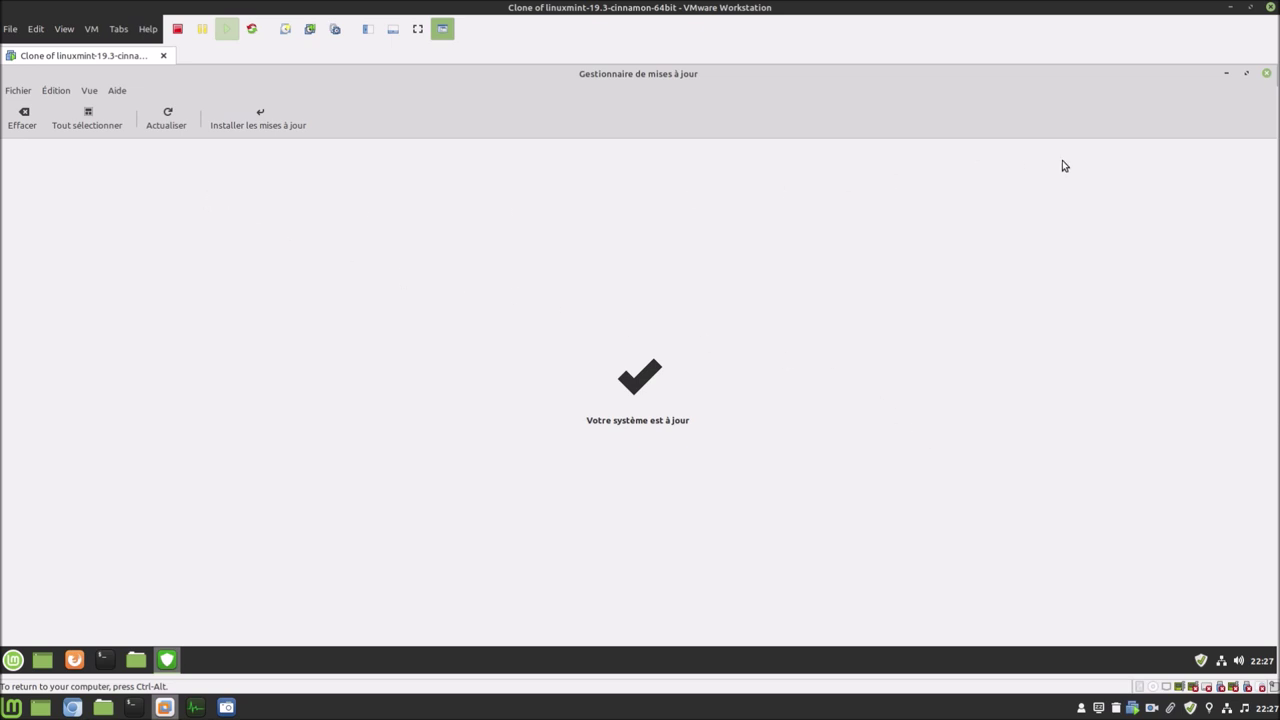
{"action": "left_click", "coordinate": [1266, 73]}
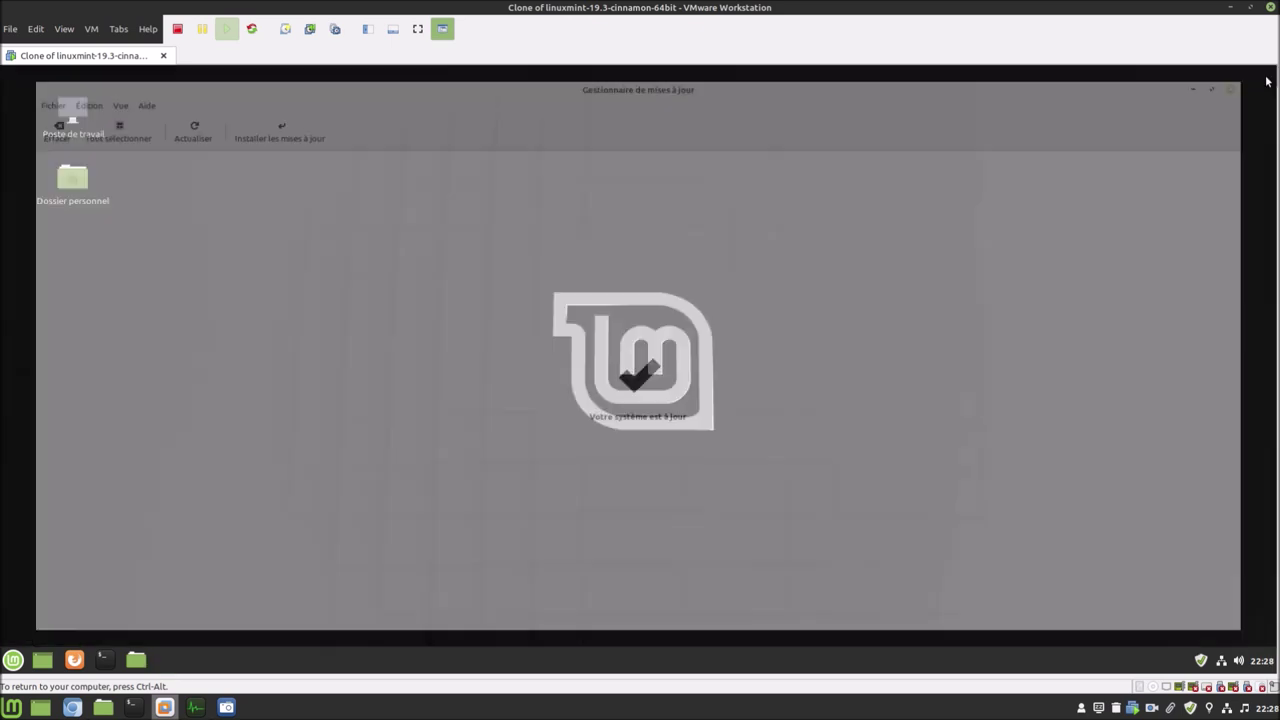
Restart the Linux Mint virtual machine and log back in with the account password.
{"action": "left_click", "coordinate": [14, 658]}
{"action": "left_click", "coordinate": [33, 602]}
{"action": "left_click", "coordinate": [598, 388]}
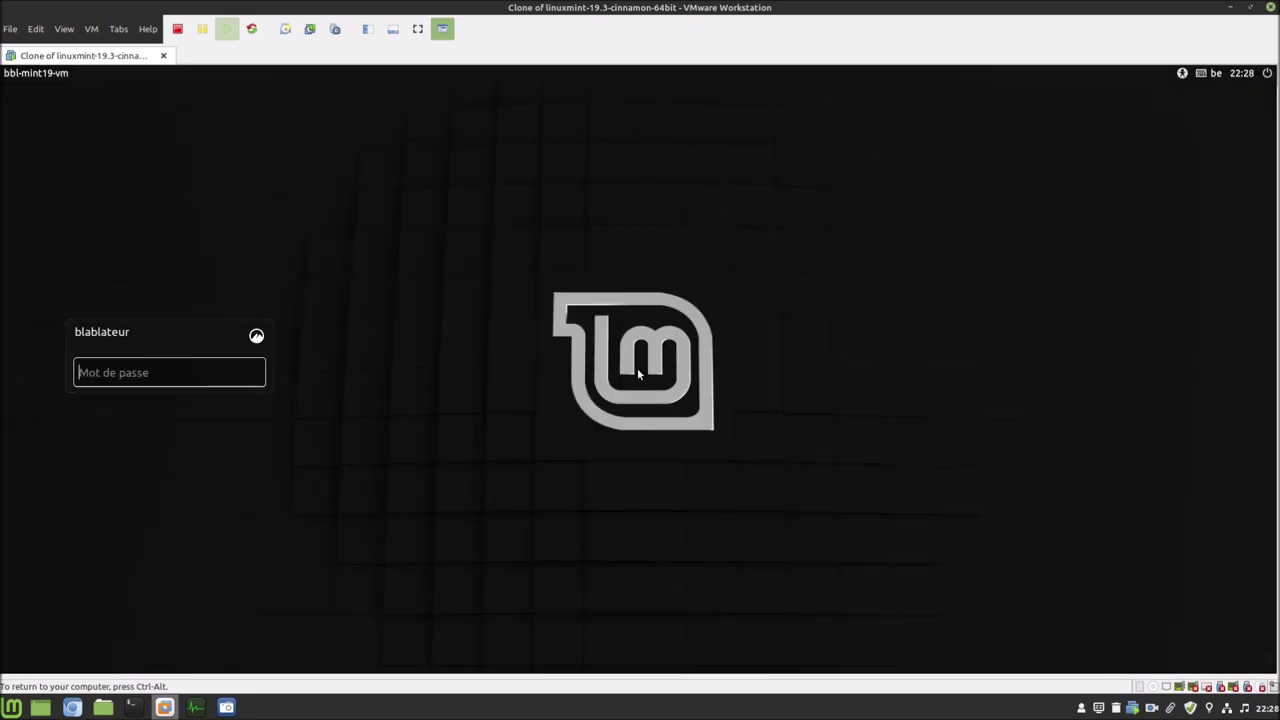
{"action": "type", "text": "******"}
{"action": "key", "text": "Return"}
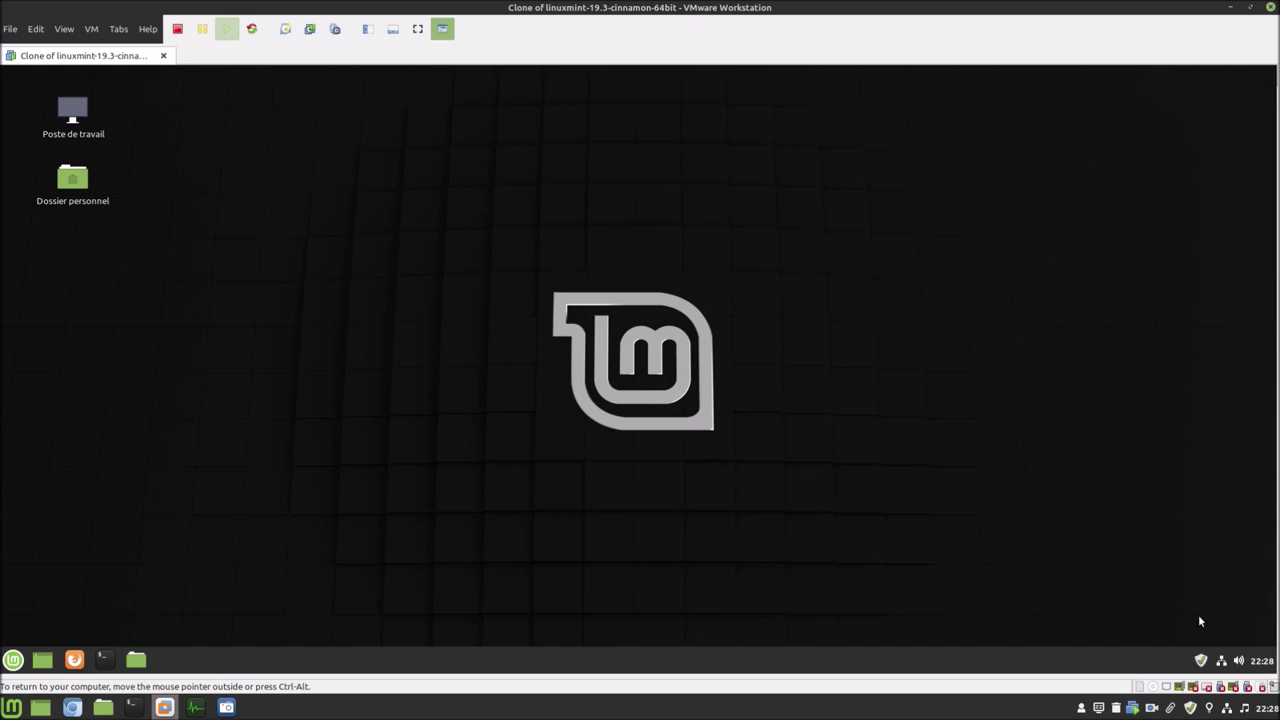
Open the update manager again and refresh the update list to check for remaining updates.
{"action": "left_click", "coordinate": [1201, 660]}
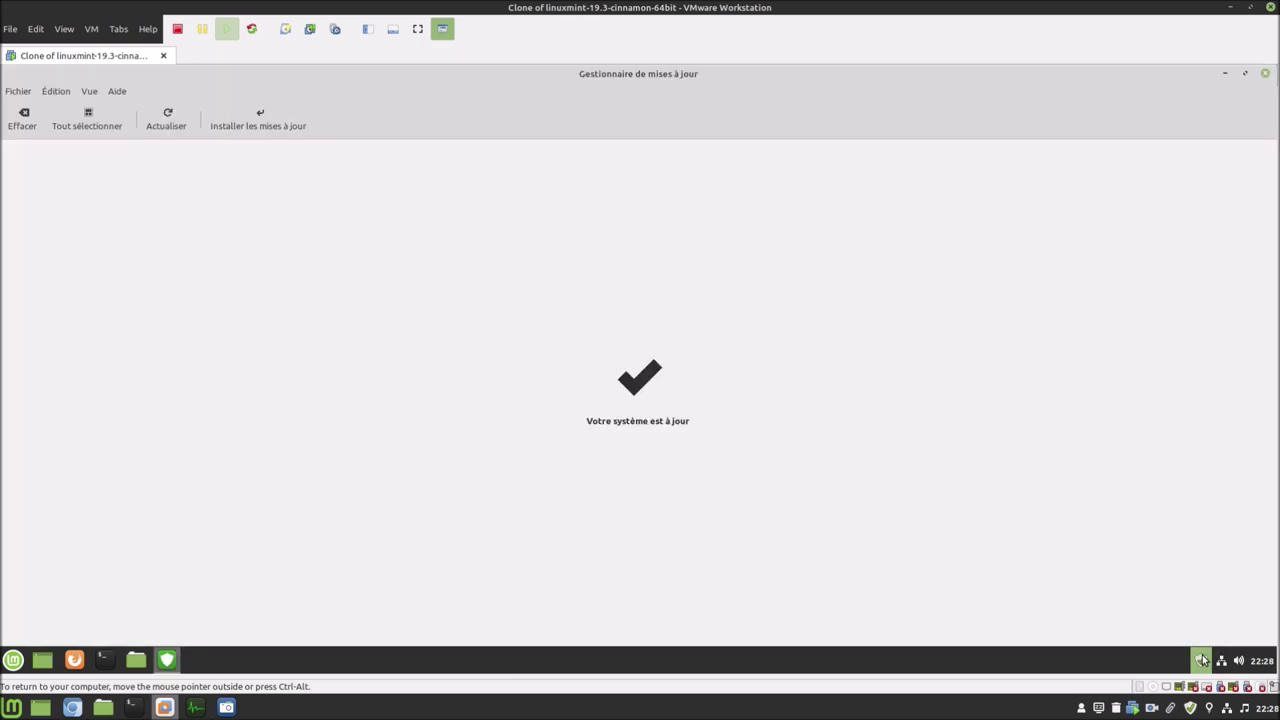
{"action": "left_click", "coordinate": [176, 123]}
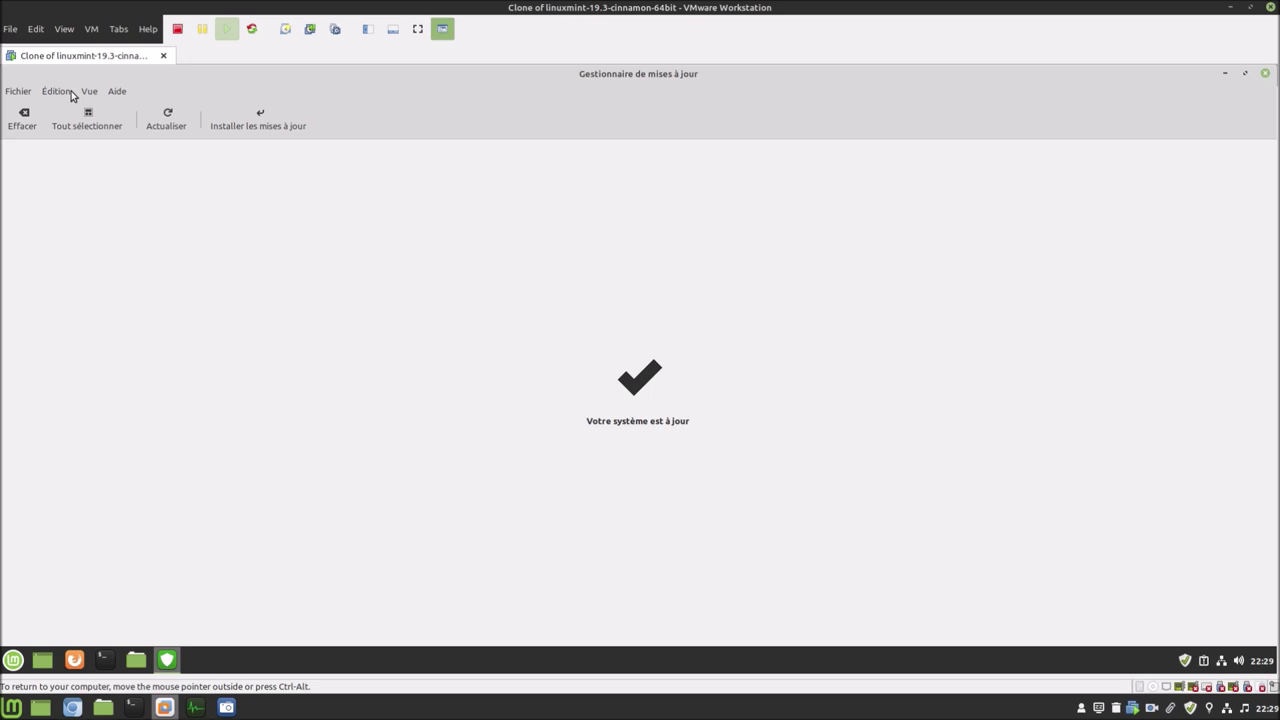
Open the system report about the new Linux Mint version and close the update manager behind it.
{"action": "left_click", "coordinate": [1207, 661]}
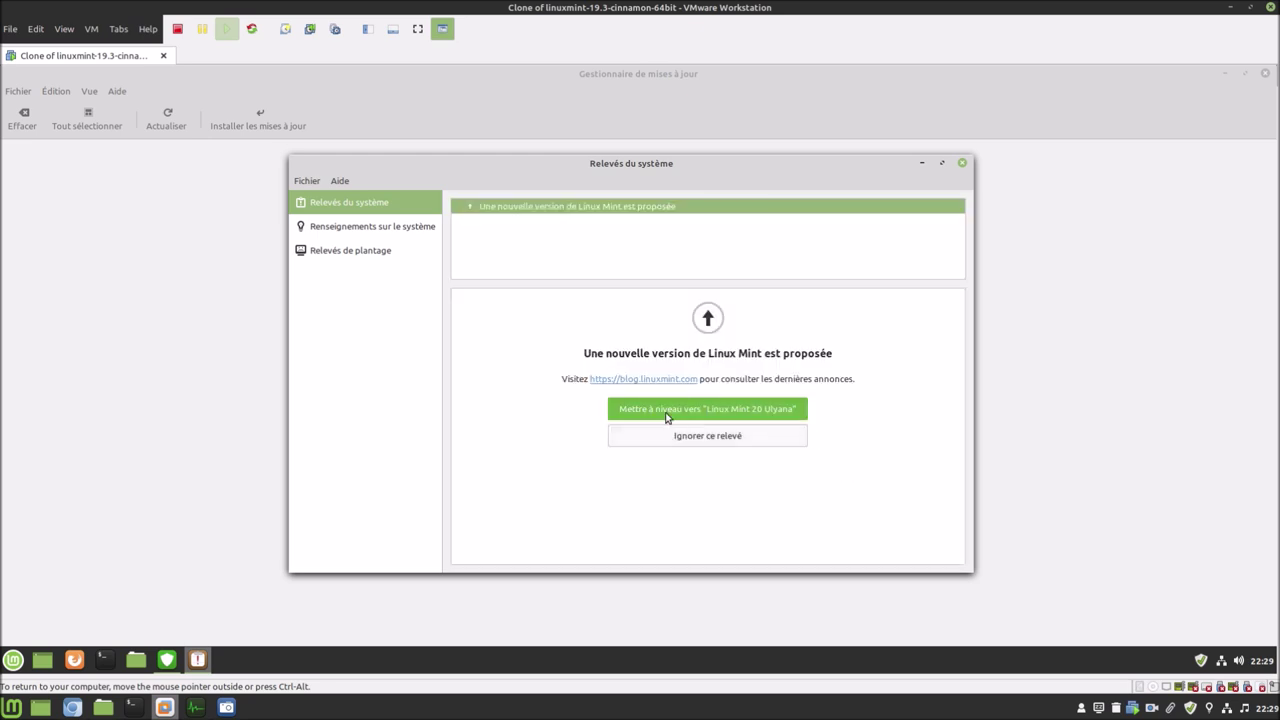
{"action": "left_click", "coordinate": [66, 90]}
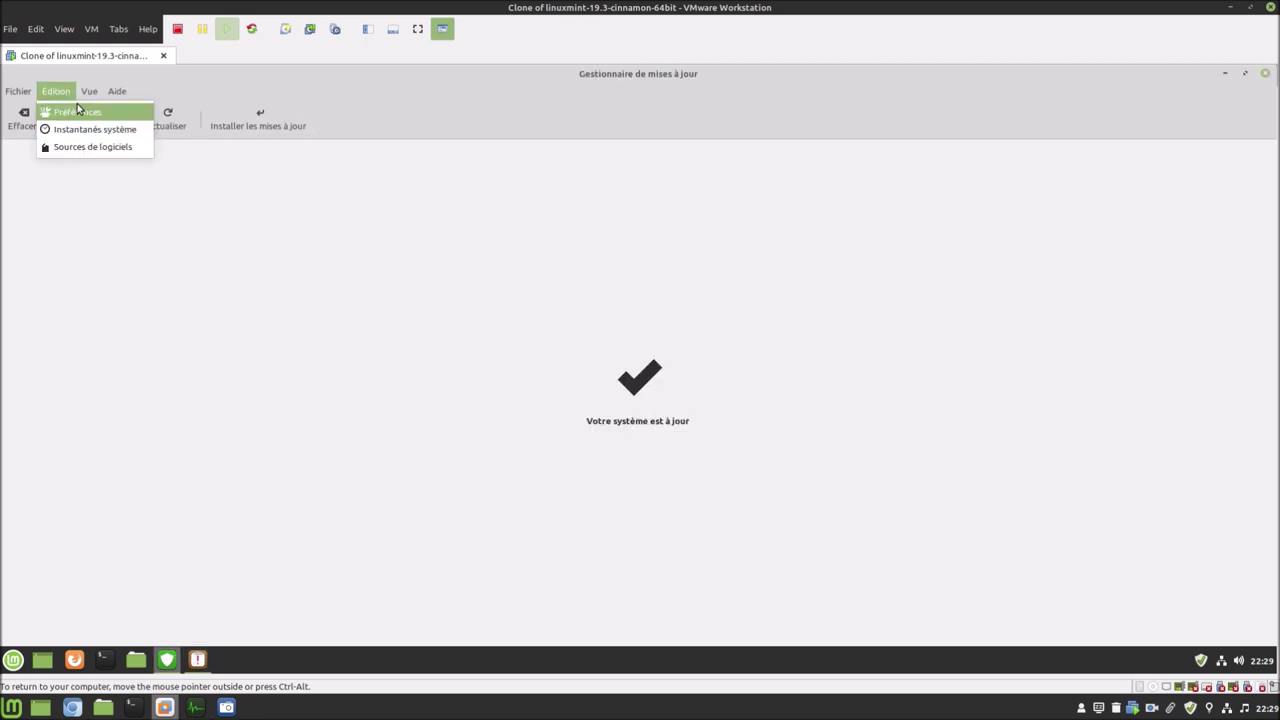
{"action": "left_click", "coordinate": [204, 658]}
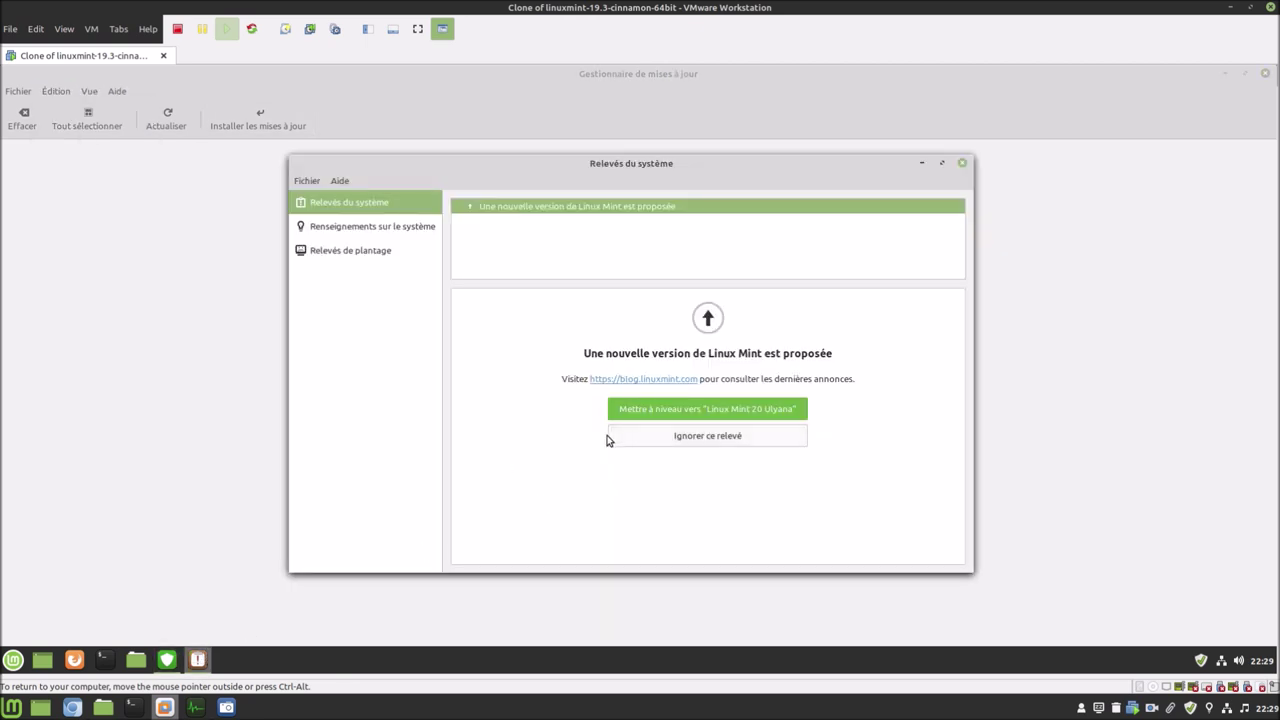
{"action": "left_click", "coordinate": [1265, 76]}
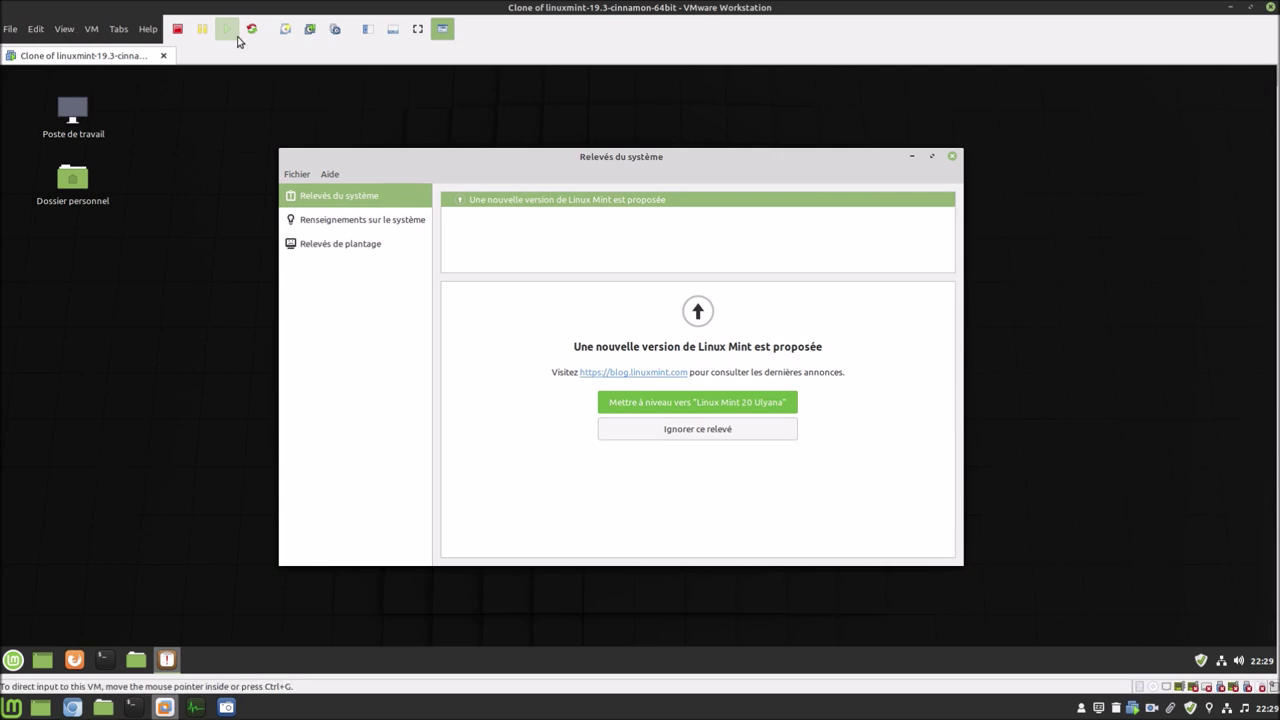
Take a virtual machine snapshot named Snapshot 2, view it in the Snapshot Manager, and close the Relevés du système window.
{"action": "left_click", "coordinate": [285, 29]}
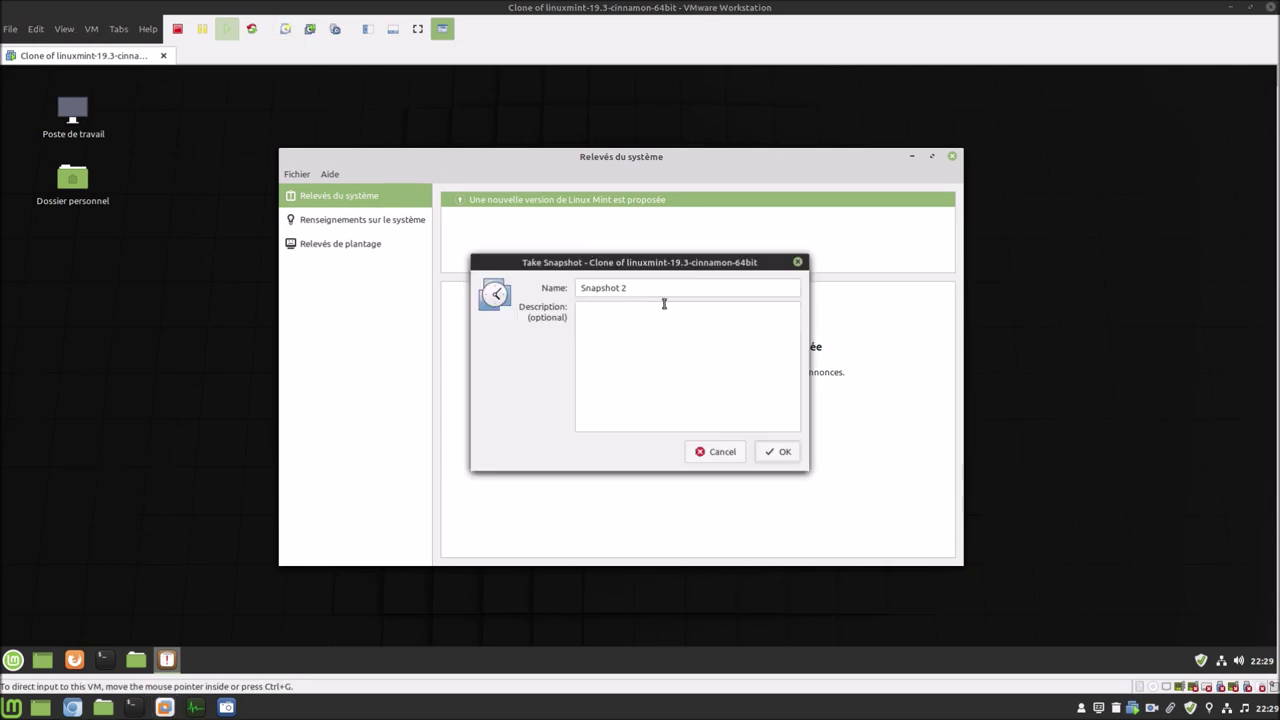
{"action": "left_click", "coordinate": [784, 453]}
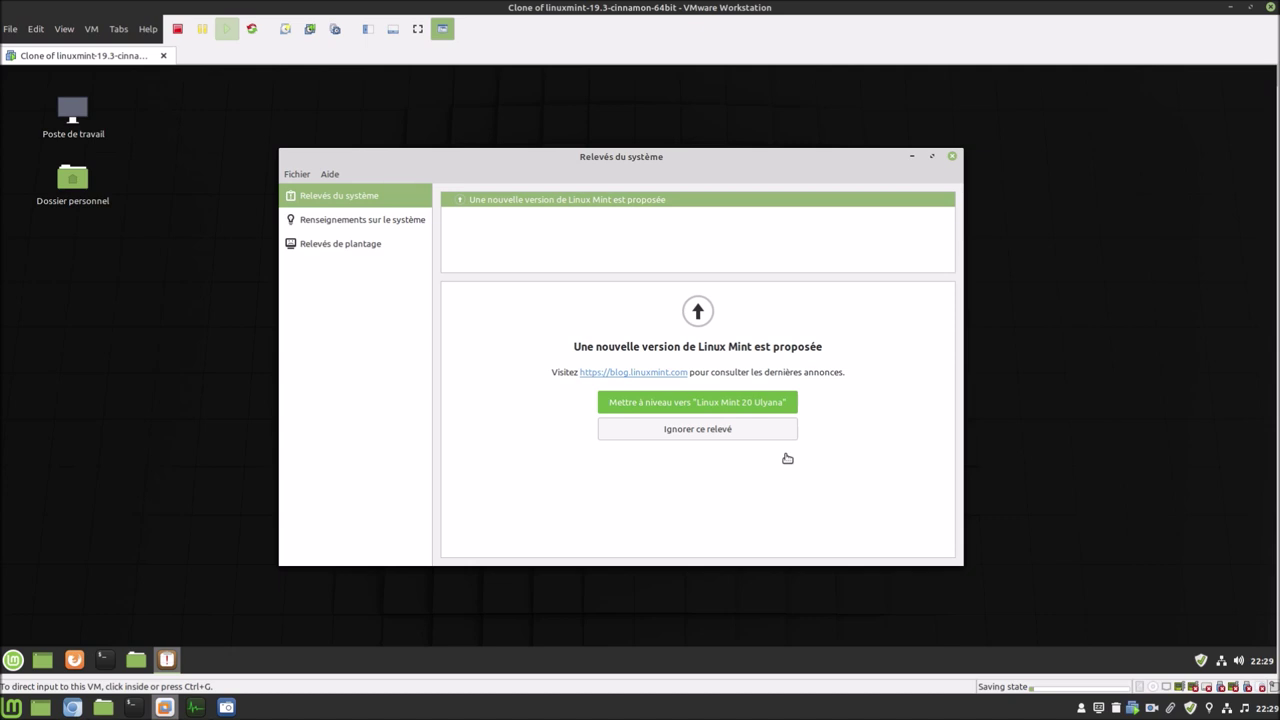
{"action": "left_click", "coordinate": [335, 29]}
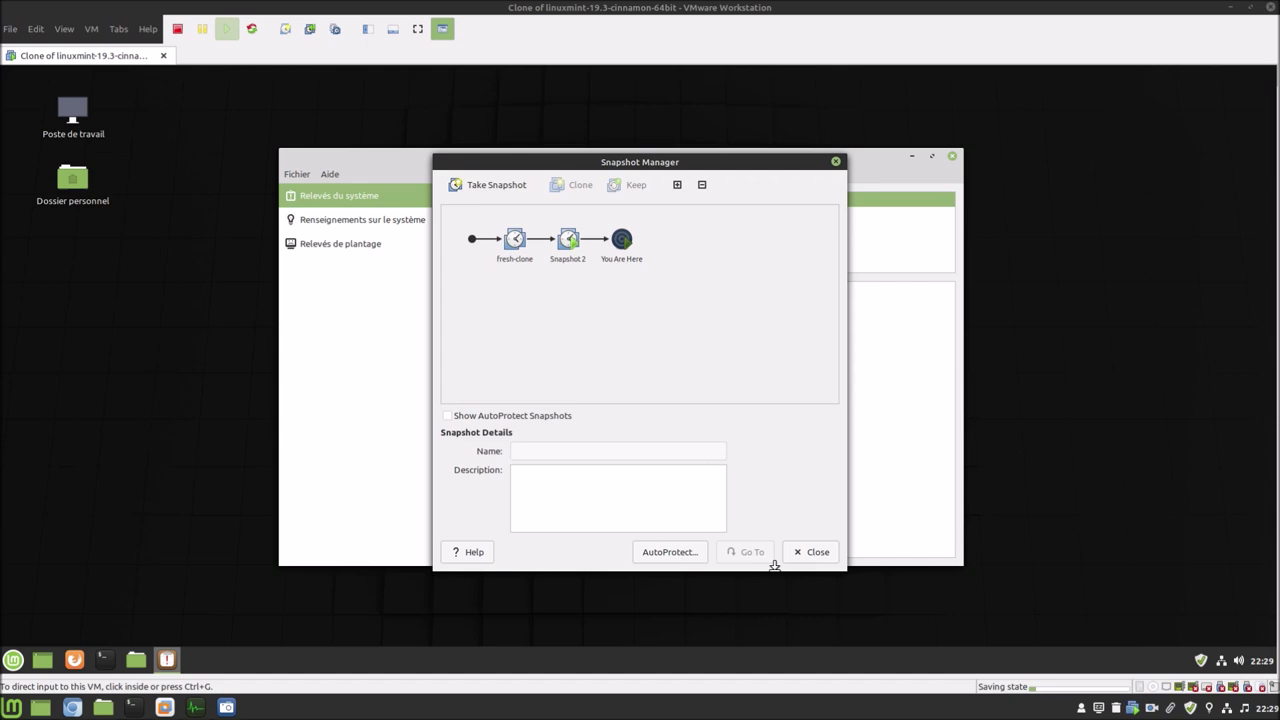
{"action": "left_click", "coordinate": [816, 550]}
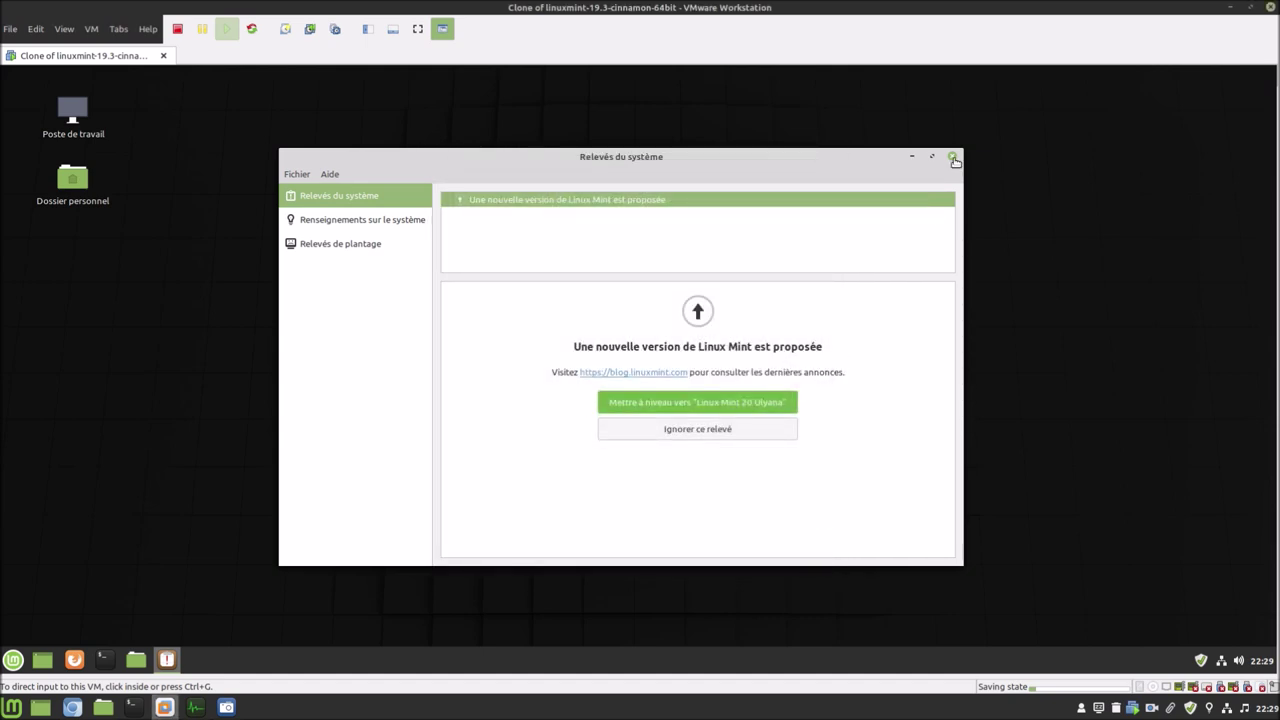
{"action": "left_click", "coordinate": [953, 160]}
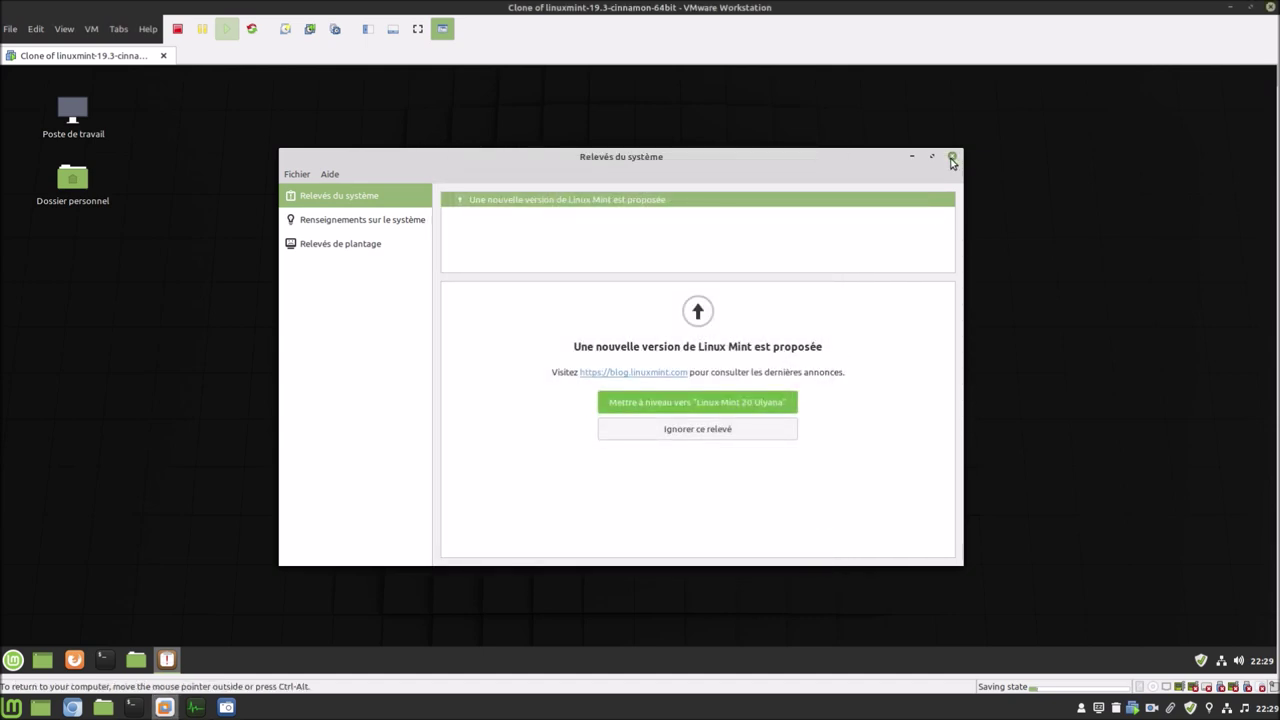
{"action": "left_click", "coordinate": [953, 160]}
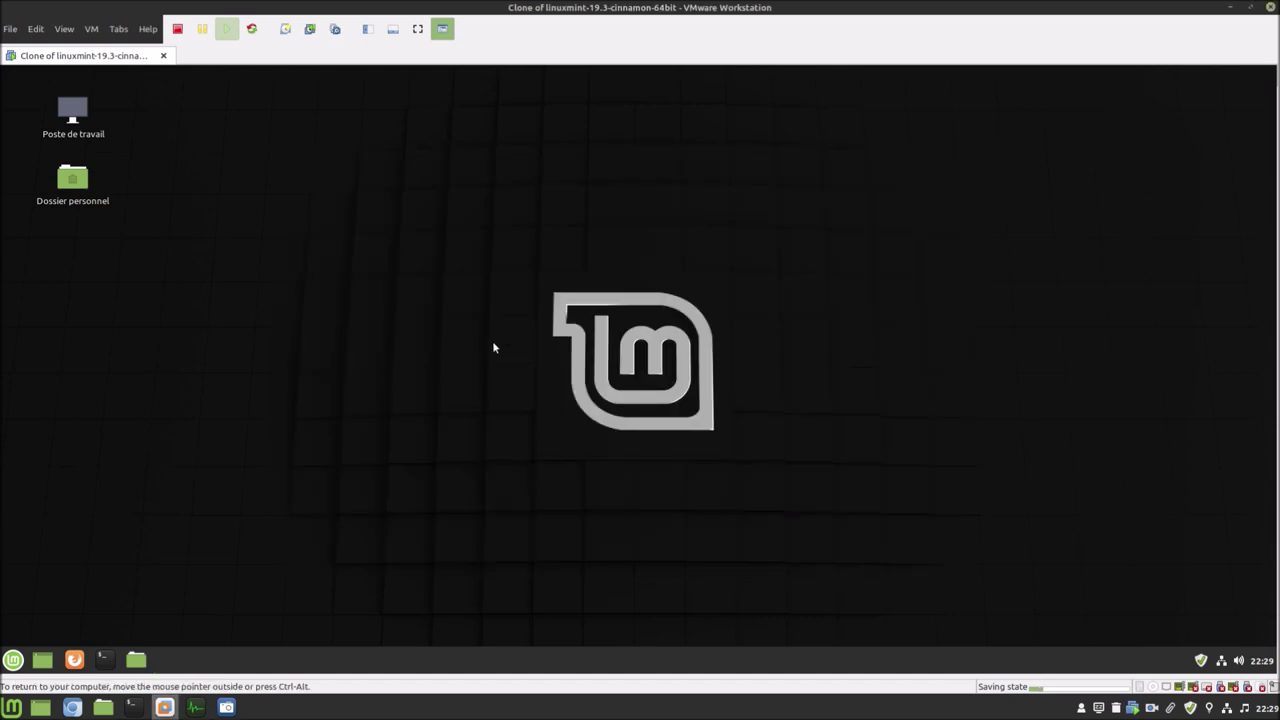
Switch to the Linux Mint 20 upgrade tutorial in Chromium and copy the command dpkg --print-architecture from section B1.
{"action": "left_click", "coordinate": [72, 707]}
{"action": "scroll", "coordinate": [493, 414], "scroll_direction": "down", "scroll_amount": 5}
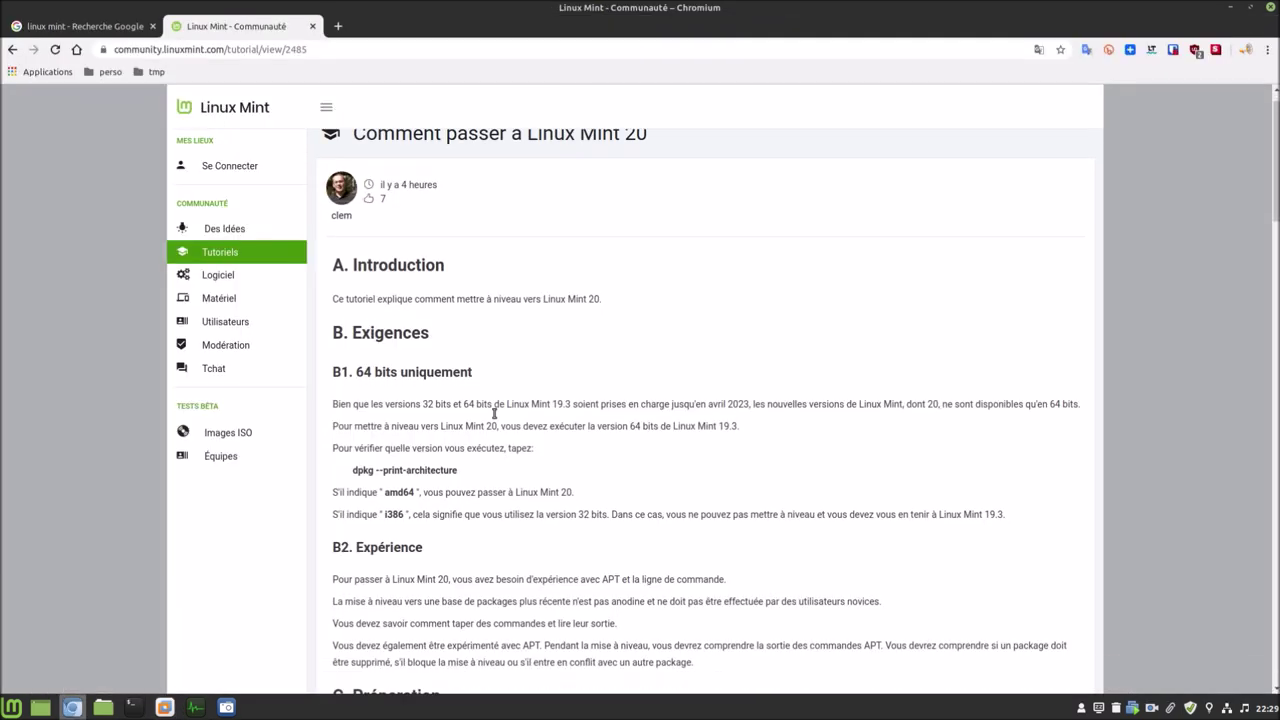
{"action": "scroll", "coordinate": [493, 414], "scroll_direction": "down", "scroll_amount": 5}
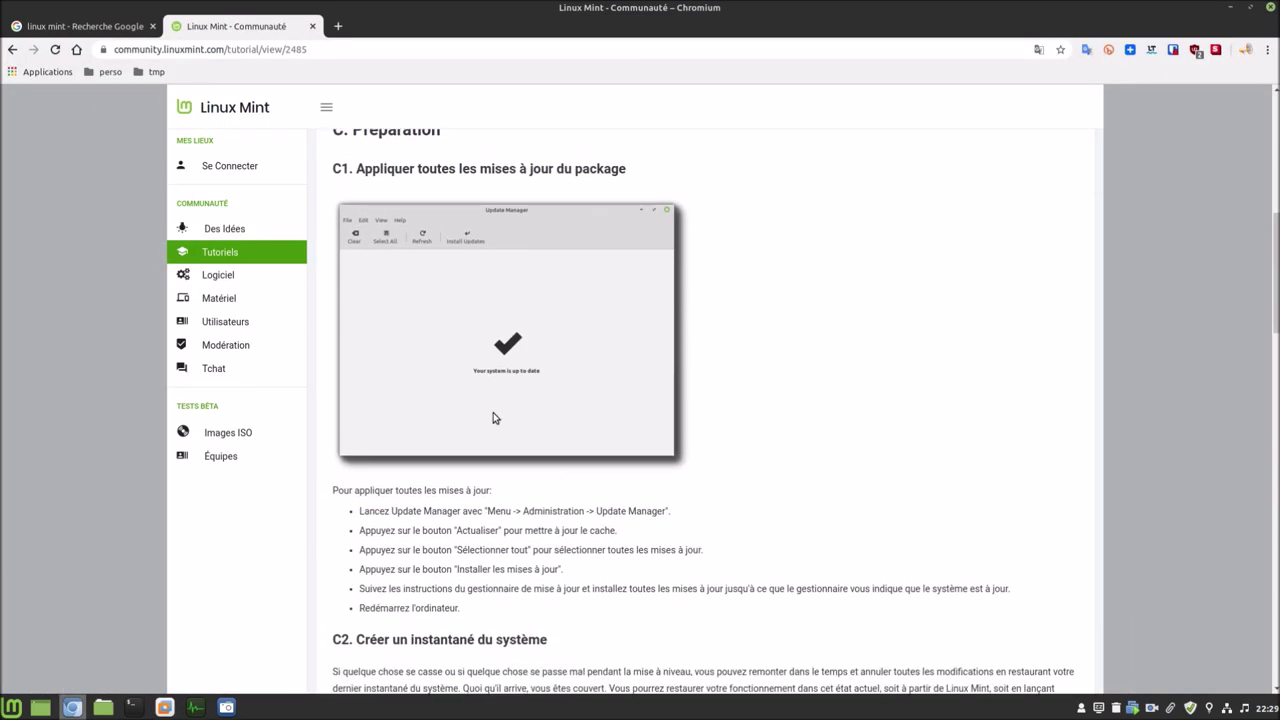
{"action": "scroll", "coordinate": [493, 414], "scroll_direction": "up", "scroll_amount": 9}
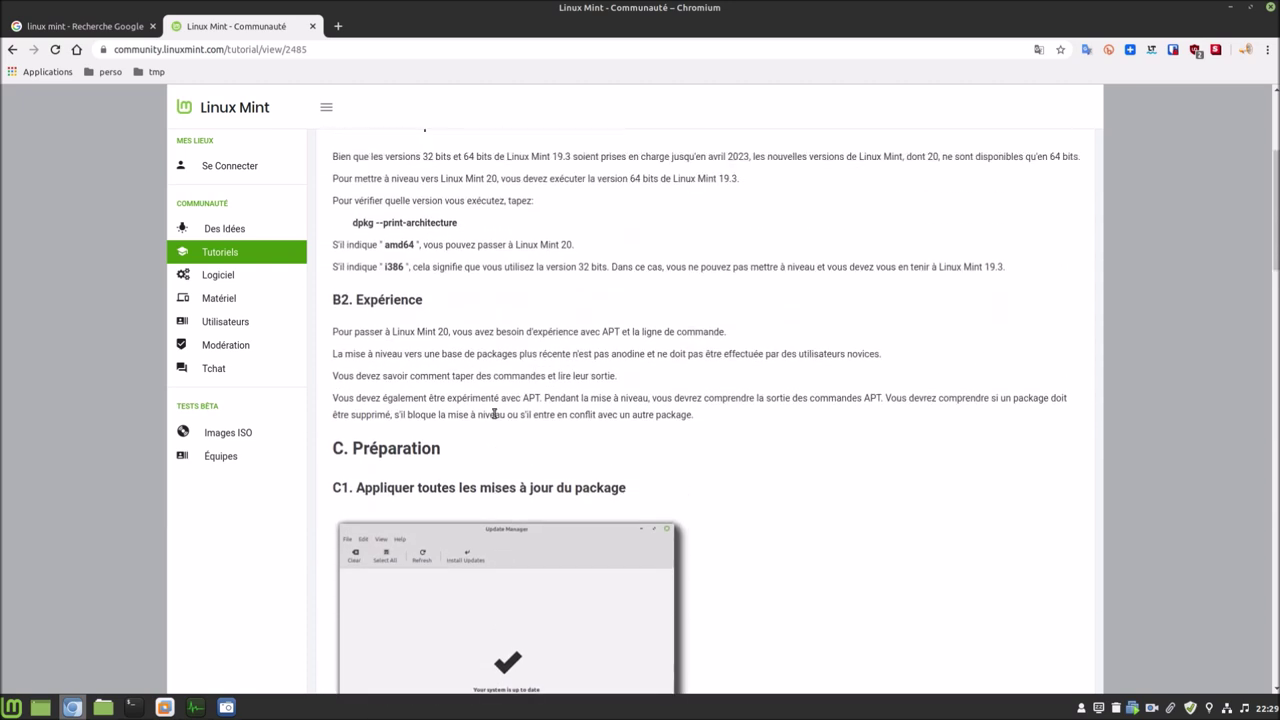
{"action": "scroll", "coordinate": [493, 414], "scroll_direction": "up", "scroll_amount": 1}
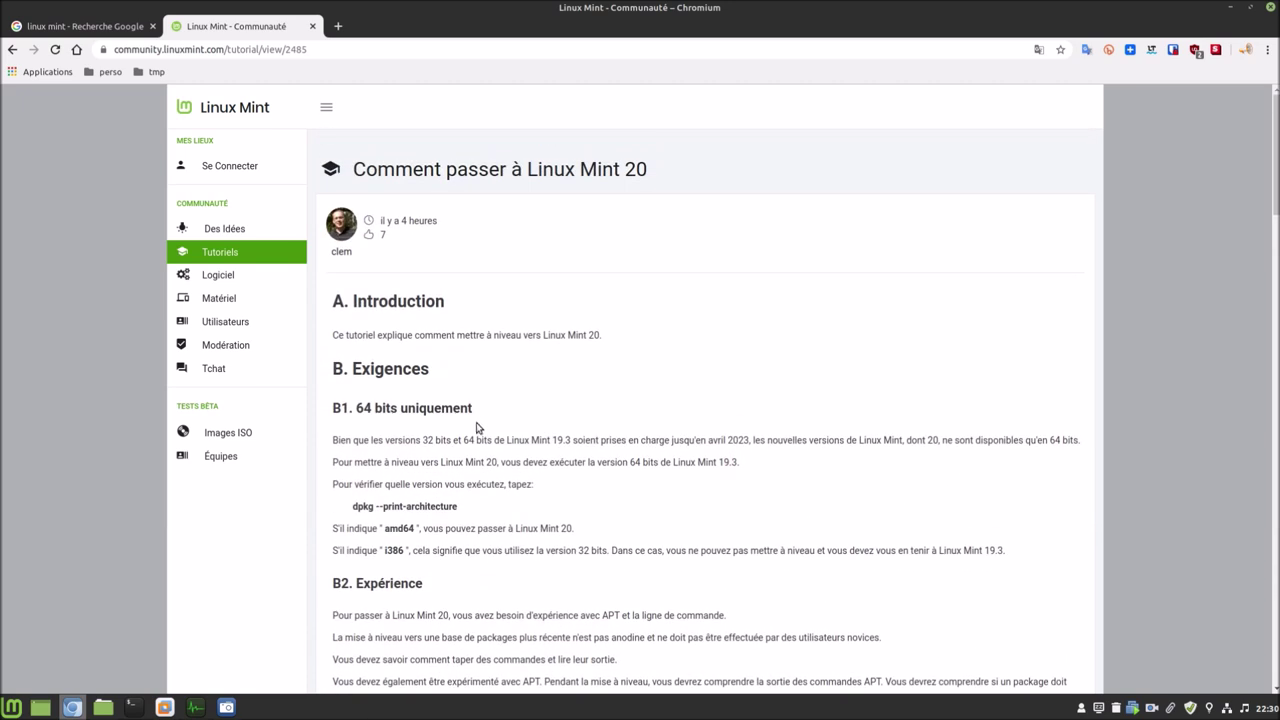
{"action": "left_click_drag", "start_coordinate": [387, 531], "coordinate": [457, 508]}
{"action": "key", "text": "ctrl+c"}
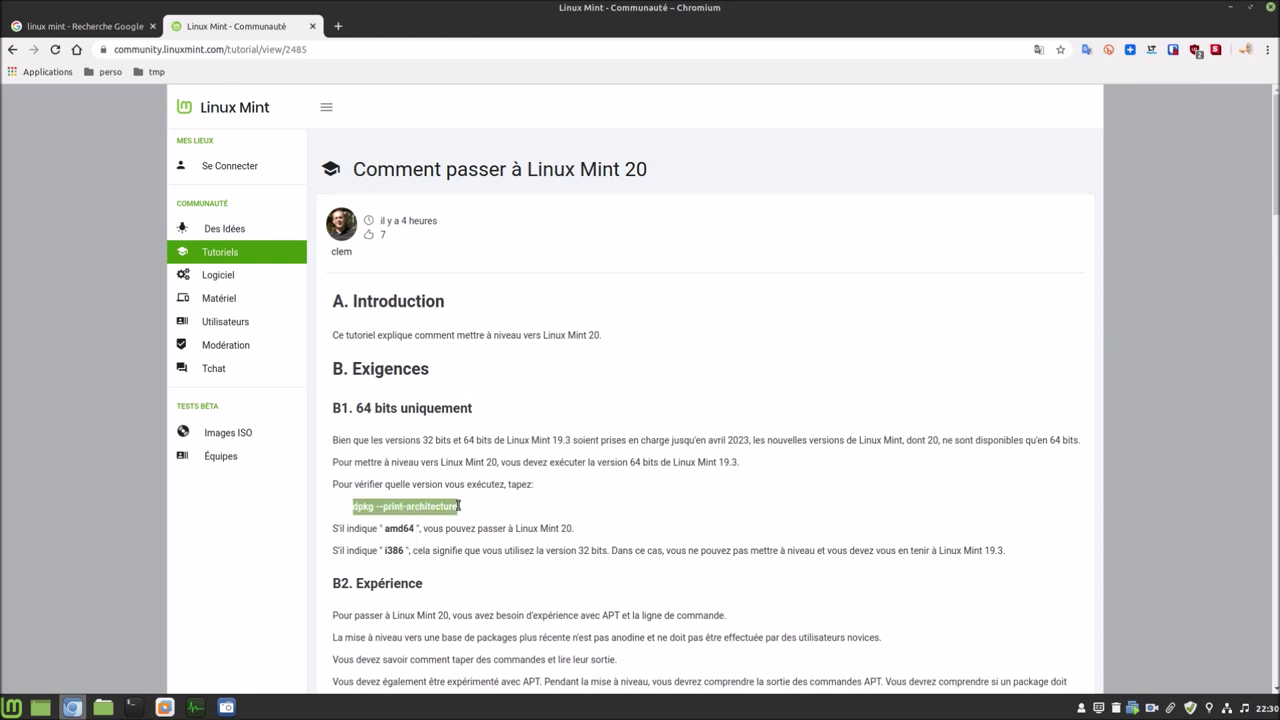
{"action": "right_click", "coordinate": [461, 514]}
{"action": "left_click", "coordinate": [463, 515]}
Switch to VMware Workstation and run the copied dpkg --print-architecture command in a new terminal of the virtual machine.
{"action": "left_click", "coordinate": [164, 707]}
{"action": "left_click", "coordinate": [106, 663]}
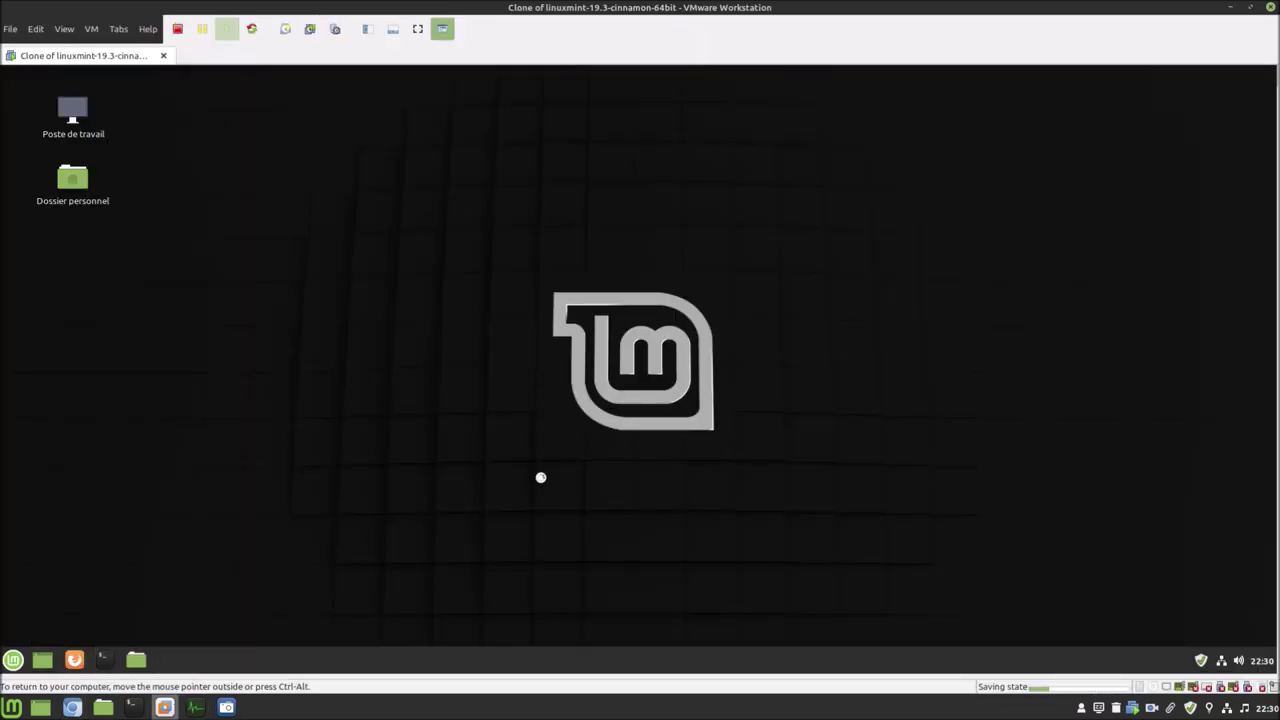
{"action": "right_click", "coordinate": [556, 462]}
{"action": "left_click", "coordinate": [587, 543]}
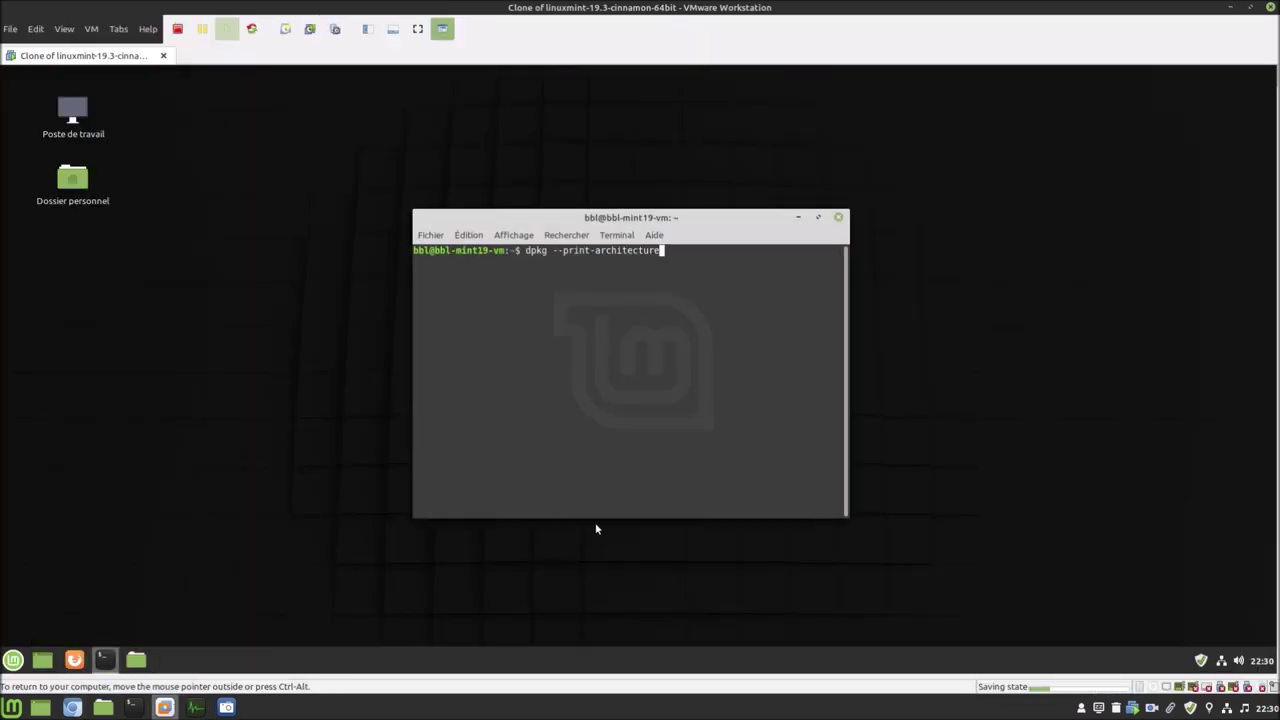
{"action": "key", "text": "Return"}
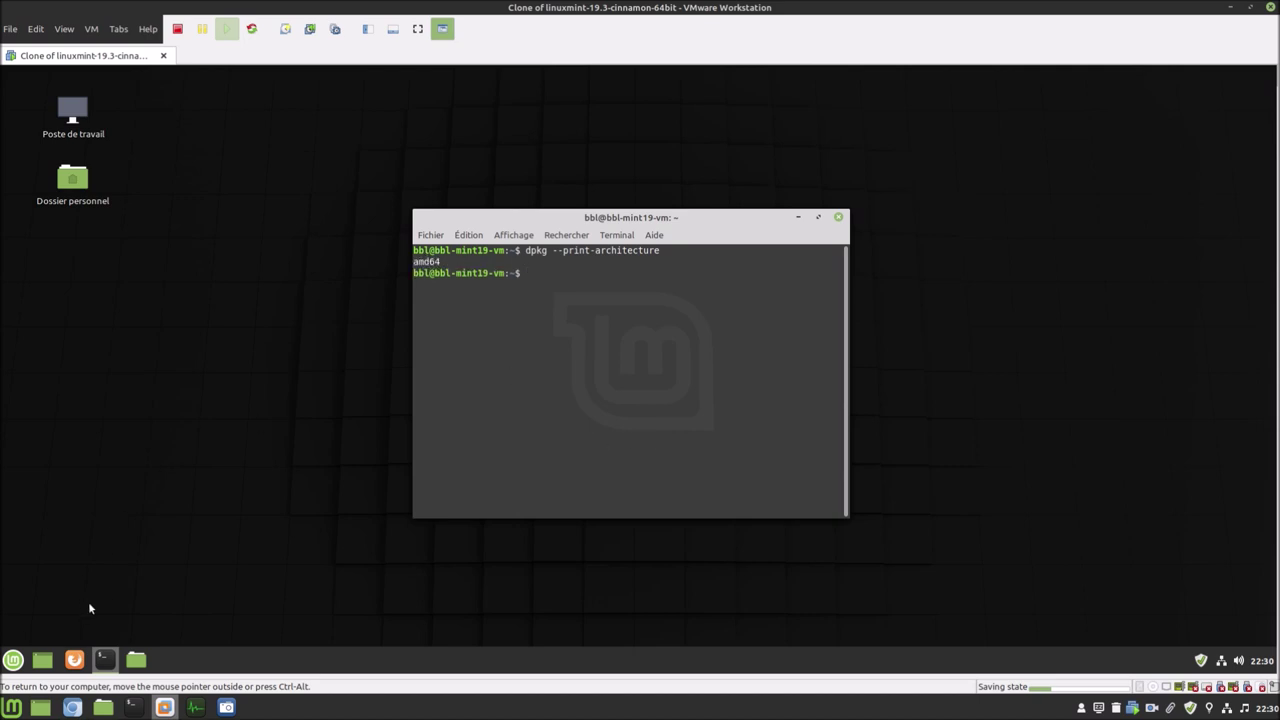
Switch back to Chromium and read the tutorial's experience, package update and system snapshot sections, down to Mise à niveau.
{"action": "left_click", "coordinate": [80, 706]}
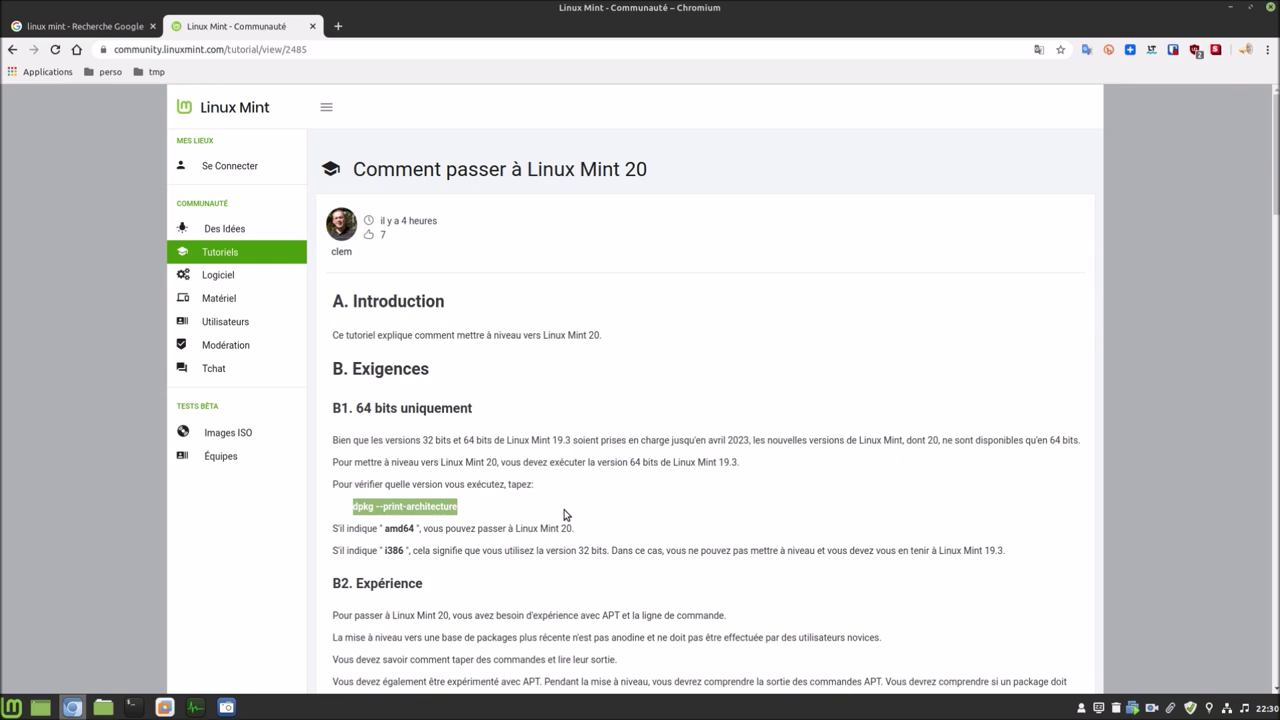
{"action": "scroll", "coordinate": [560, 520], "scroll_direction": "down", "scroll_amount": 5}
{"action": "scroll", "coordinate": [548, 529], "scroll_direction": "down", "scroll_amount": 2}
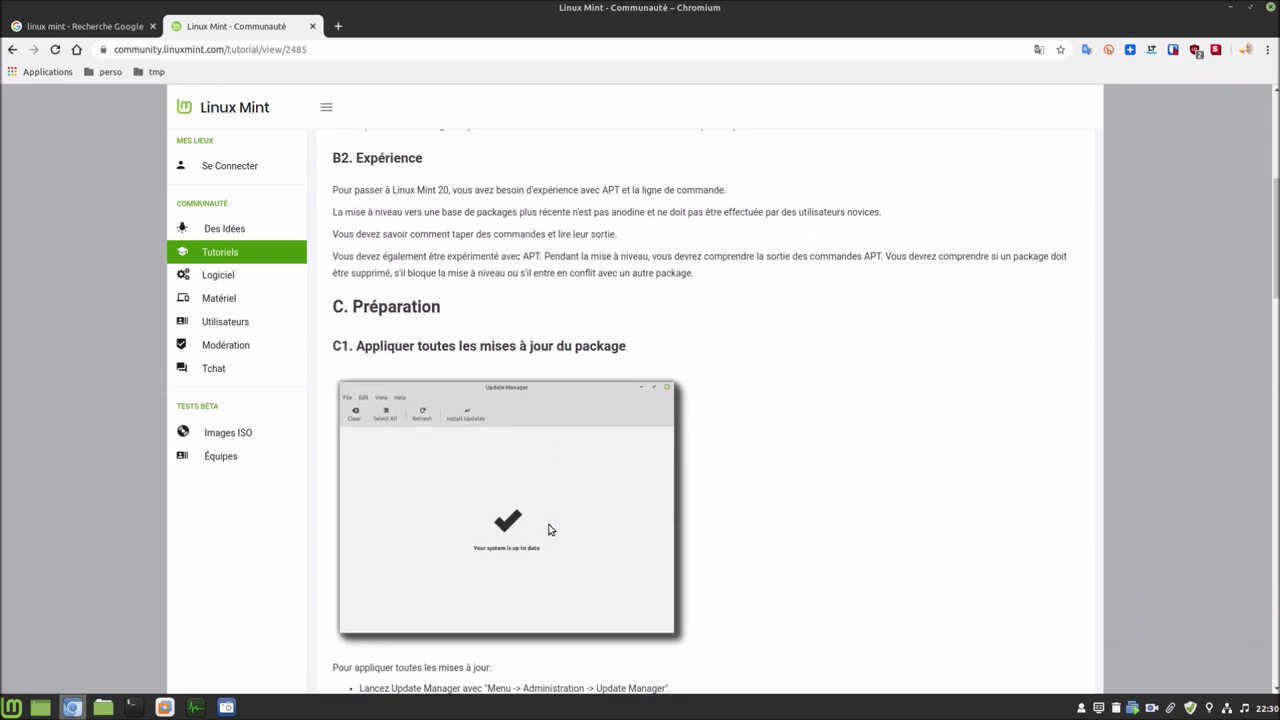
{"action": "scroll", "coordinate": [552, 410], "scroll_direction": "down", "scroll_amount": 3}
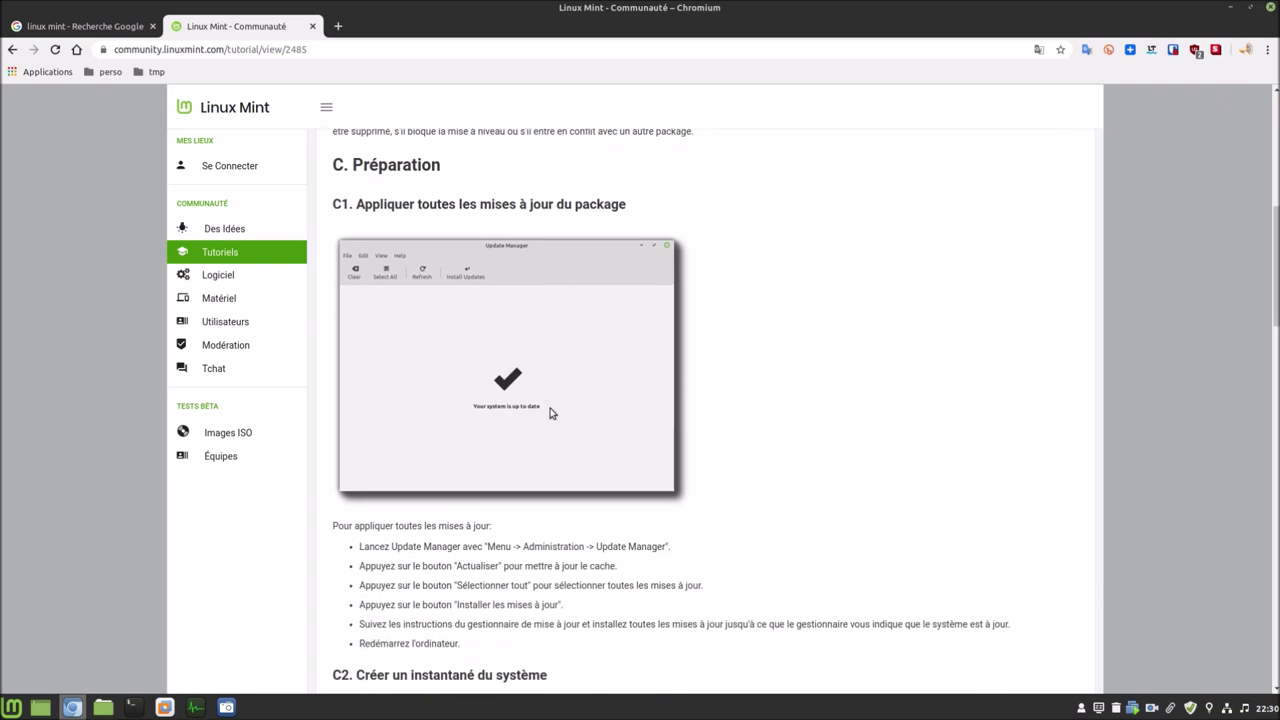
{"action": "scroll", "coordinate": [550, 412], "scroll_direction": "down", "scroll_amount": 2}
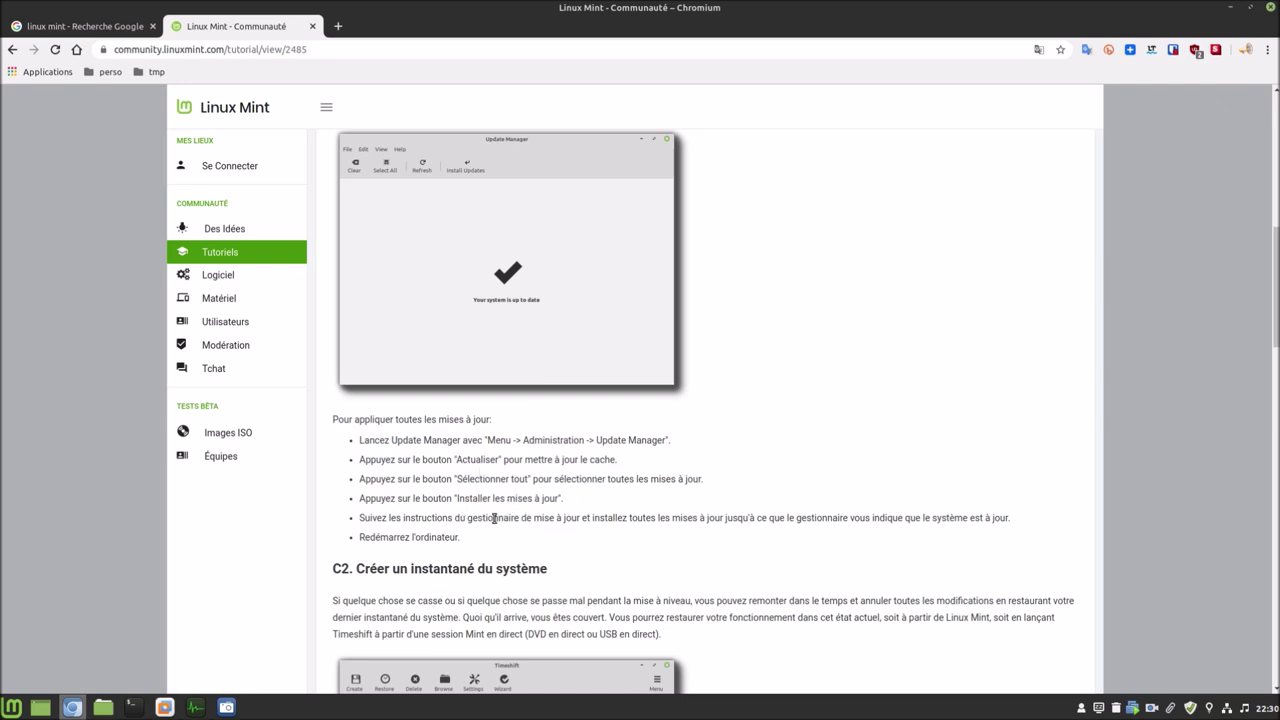
{"action": "scroll", "coordinate": [477, 531], "scroll_direction": "down", "scroll_amount": 6}
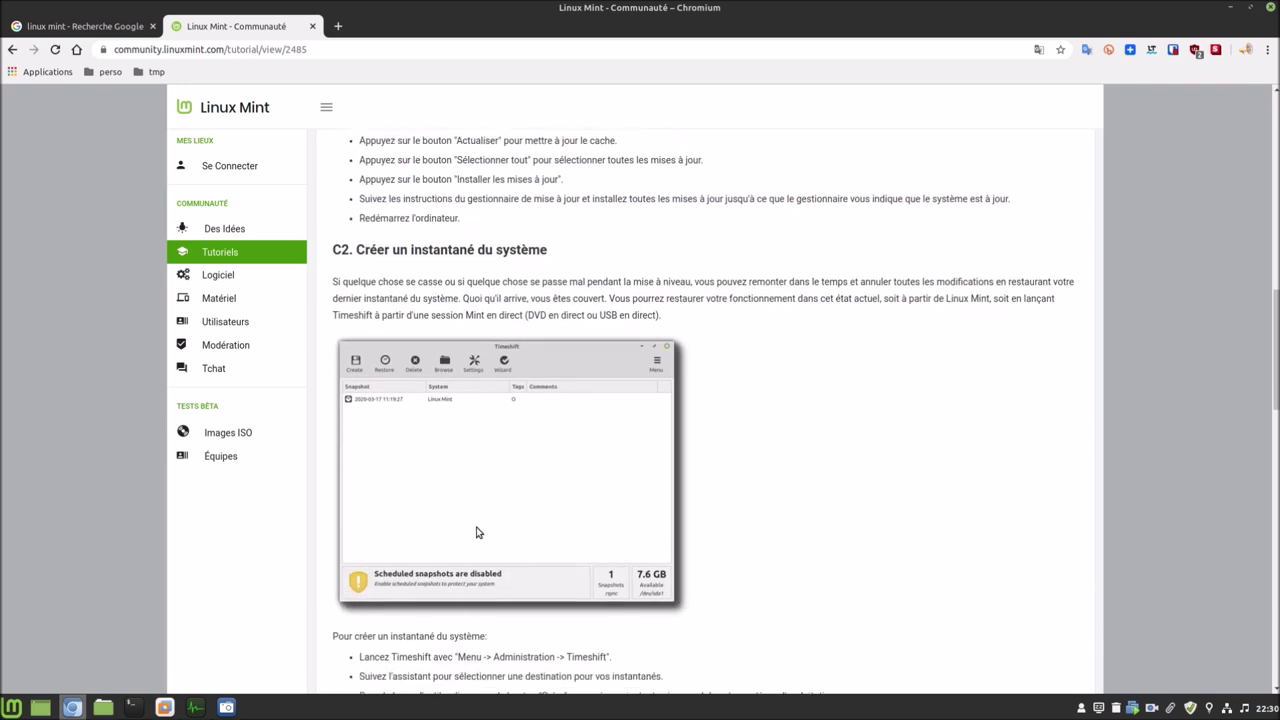
{"action": "scroll", "coordinate": [535, 467], "scroll_direction": "down", "scroll_amount": 3}
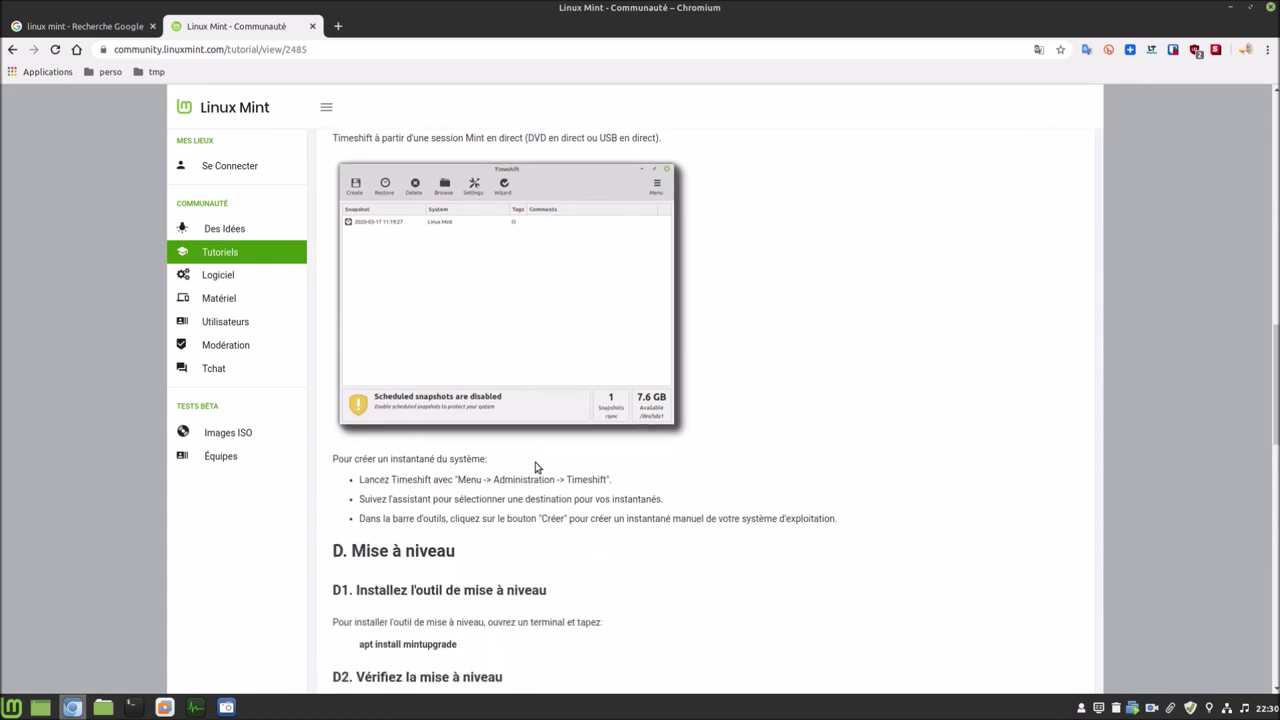
{"action": "scroll", "coordinate": [535, 467], "scroll_direction": "down", "scroll_amount": 3}
{"action": "scroll", "coordinate": [535, 467], "scroll_direction": "down", "scroll_amount": 2}
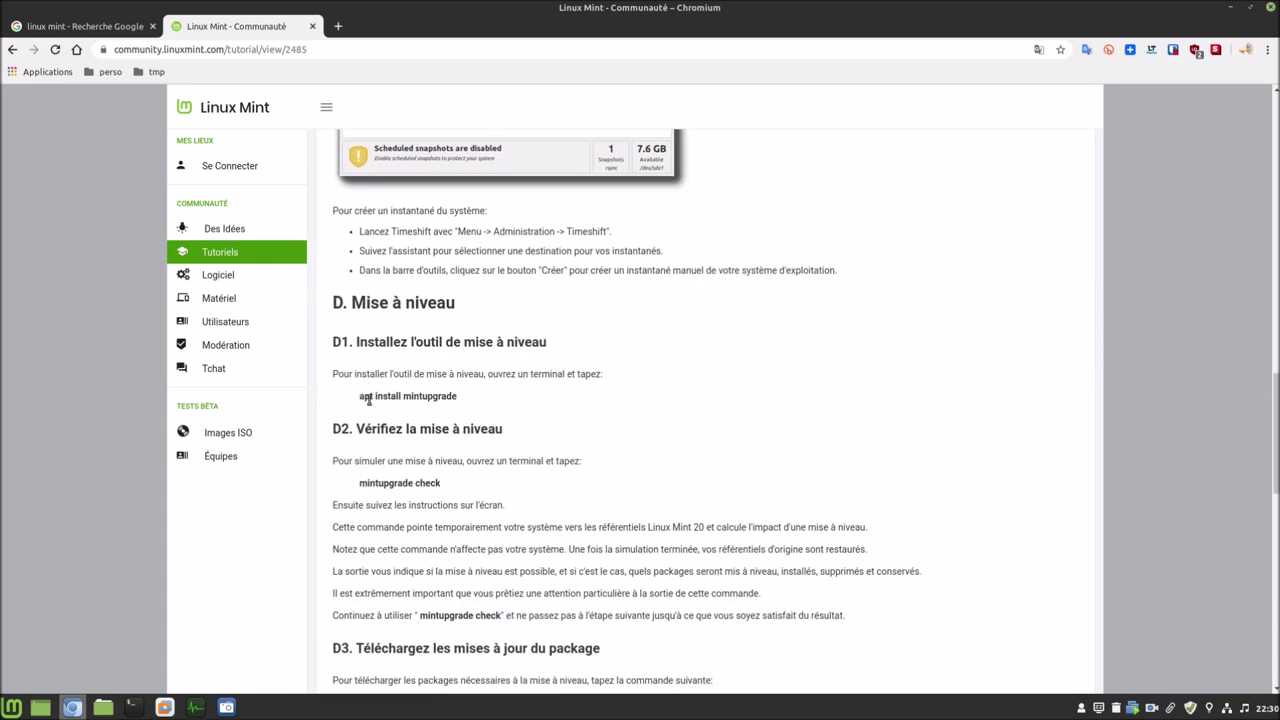
Copy the command apt install mintupgrade from section D1 of the tutorial.
{"action": "left_click_drag", "start_coordinate": [360, 397], "coordinate": [463, 399]}
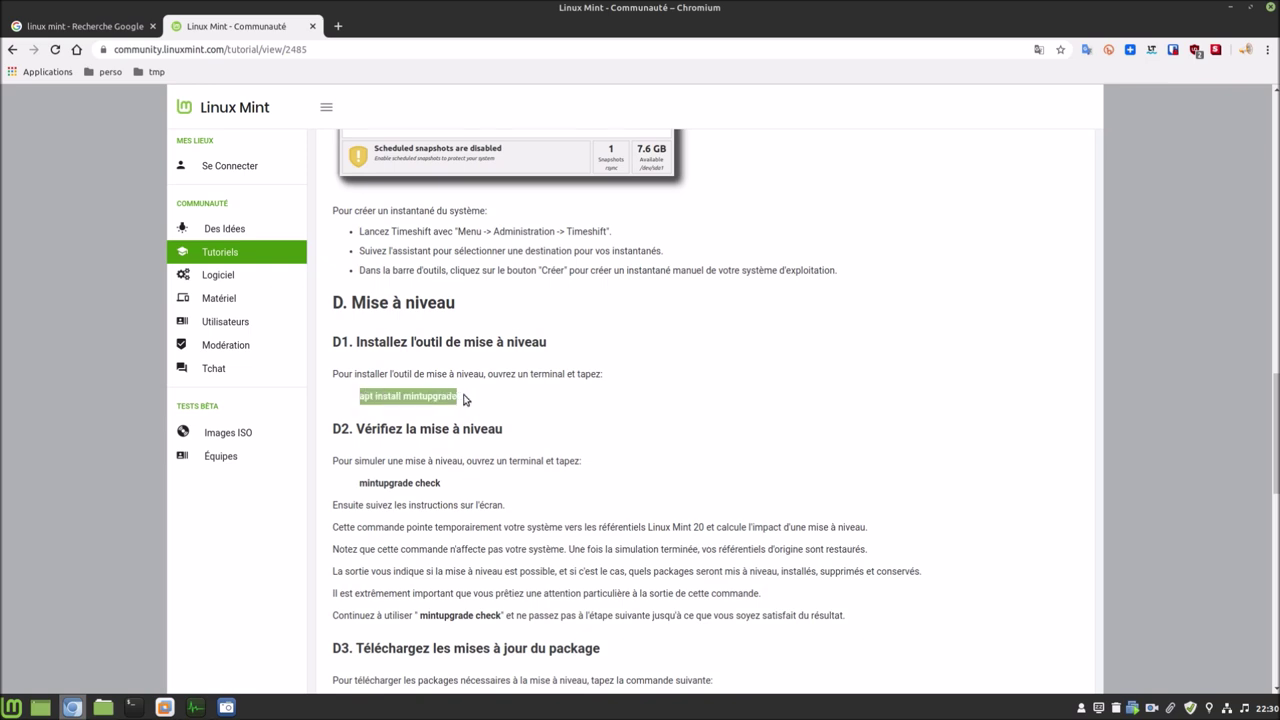
{"action": "right_click", "coordinate": [465, 400]}
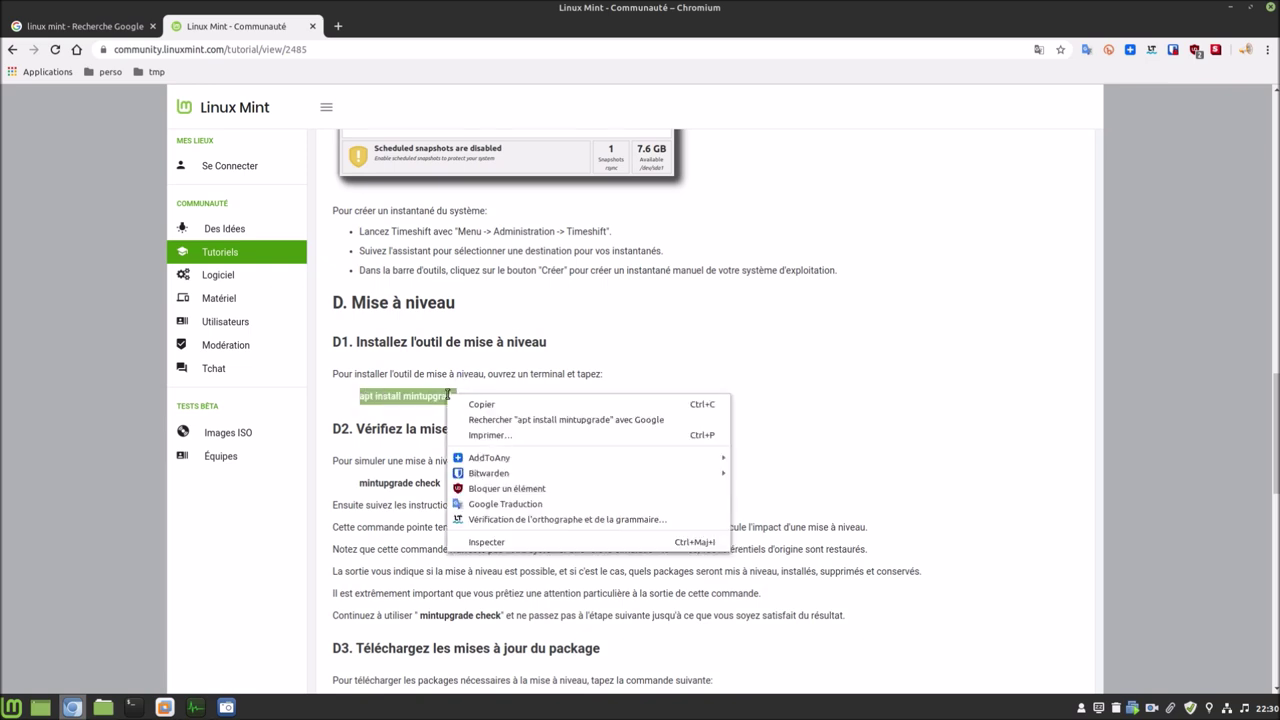
{"action": "left_click", "coordinate": [466, 405]}
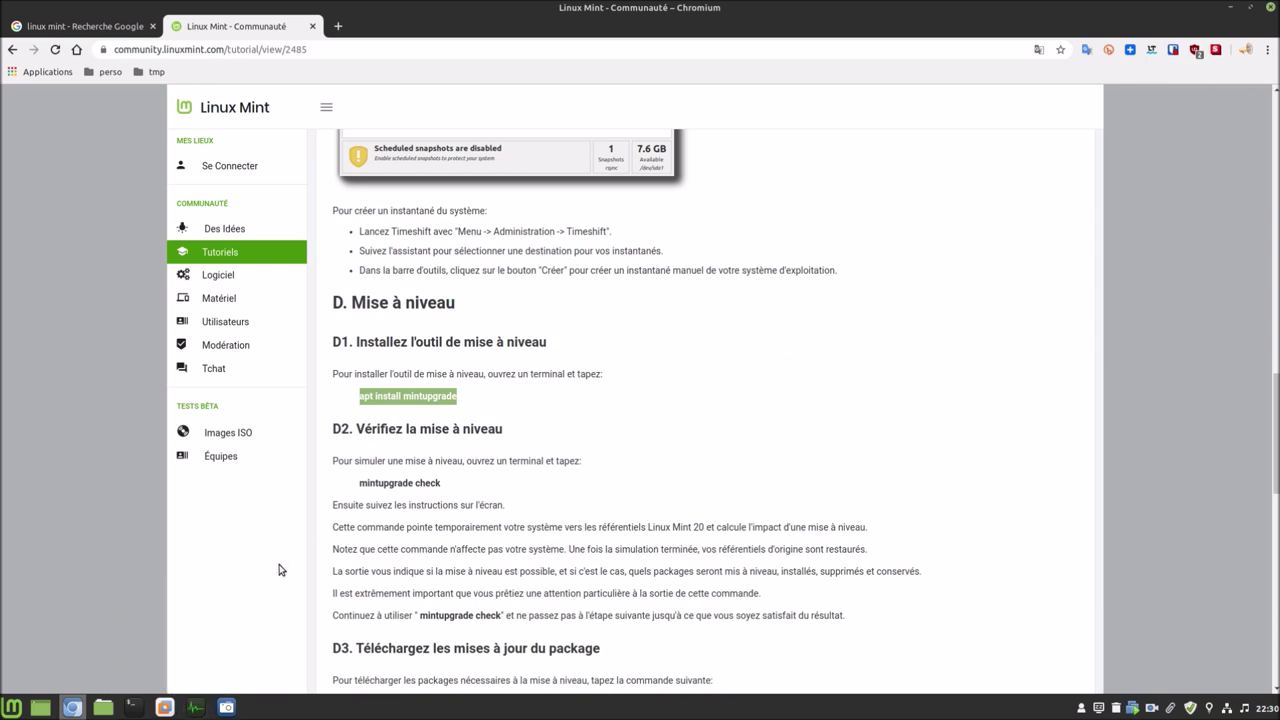
Switch to VMware Workstation and run the copied apt install mintupgrade command in the terminal, entering the sudo password and accepting with o.
{"action": "left_click", "coordinate": [163, 708]}
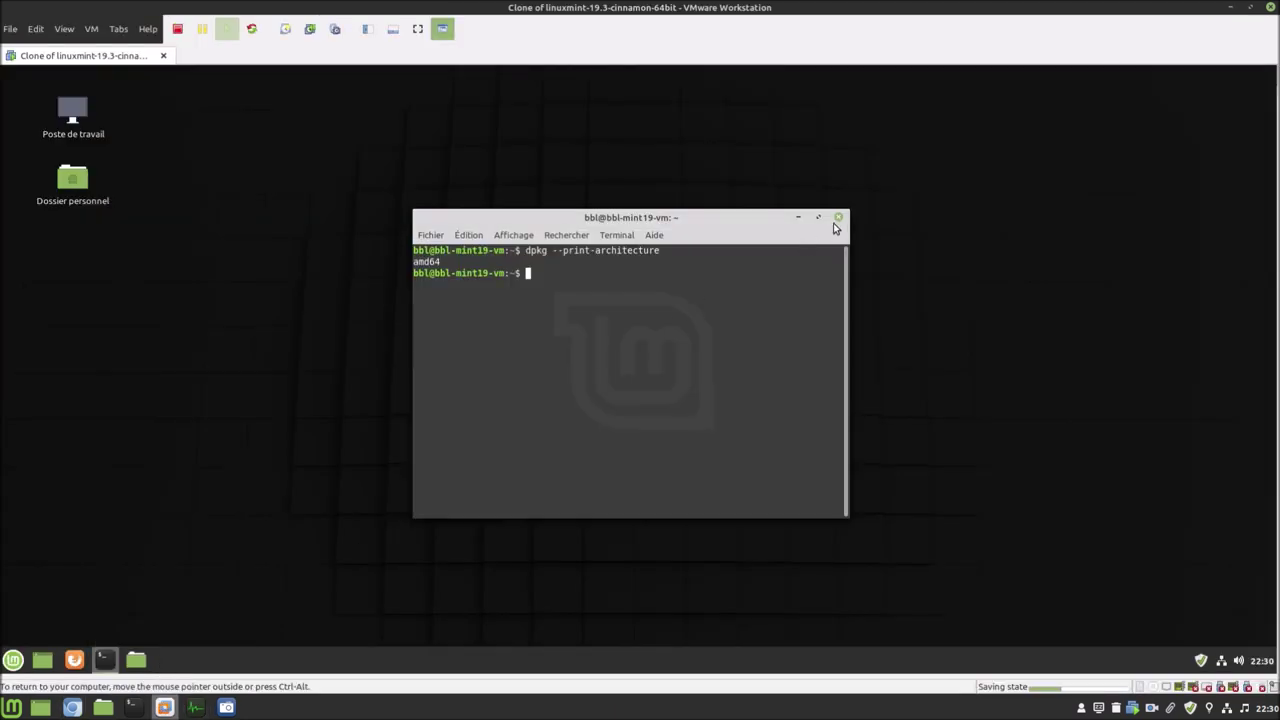
{"action": "right_click", "coordinate": [598, 321]}
{"action": "left_click", "coordinate": [634, 398]}
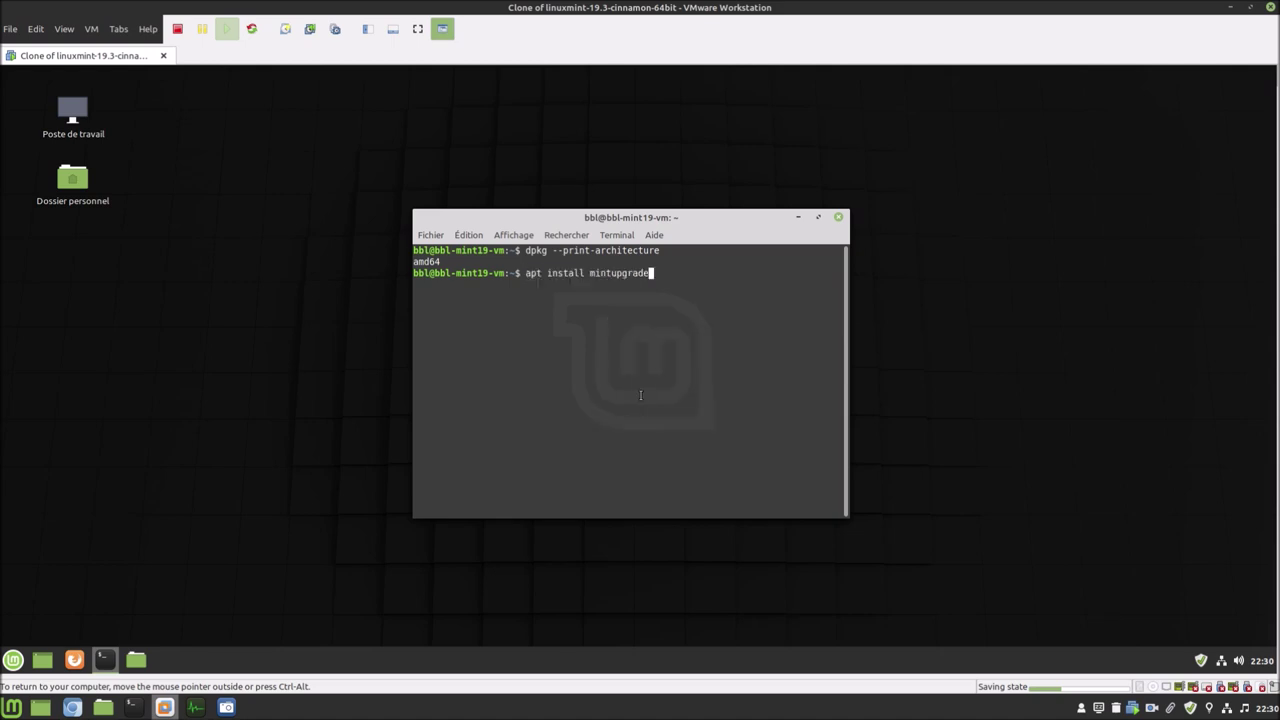
{"action": "key", "text": "Left"}
{"action": "key", "text": "Left"}
{"action": "key", "text": "Left"}
{"action": "key", "text": "Left"}
{"action": "key", "text": "Left"}
{"action": "key", "text": "Left"}
{"action": "key", "text": "Left"}
{"action": "key", "text": "Left"}
{"action": "key", "text": "Left"}
{"action": "key", "text": "Left"}
{"action": "key", "text": "Left"}
{"action": "key", "text": "Left"}
{"action": "key", "text": "Left"}
{"action": "key", "text": "Left"}
{"action": "key", "text": "Left"}
{"action": "key", "text": "Left"}
{"action": "key", "text": "Left"}
{"action": "key", "text": "Left"}
{"action": "key", "text": "Left"}
{"action": "key", "text": "Left"}
{"action": "key", "text": "Return"}
{"action": "type", "text": "*******"}
{"action": "key", "text": "Return"}
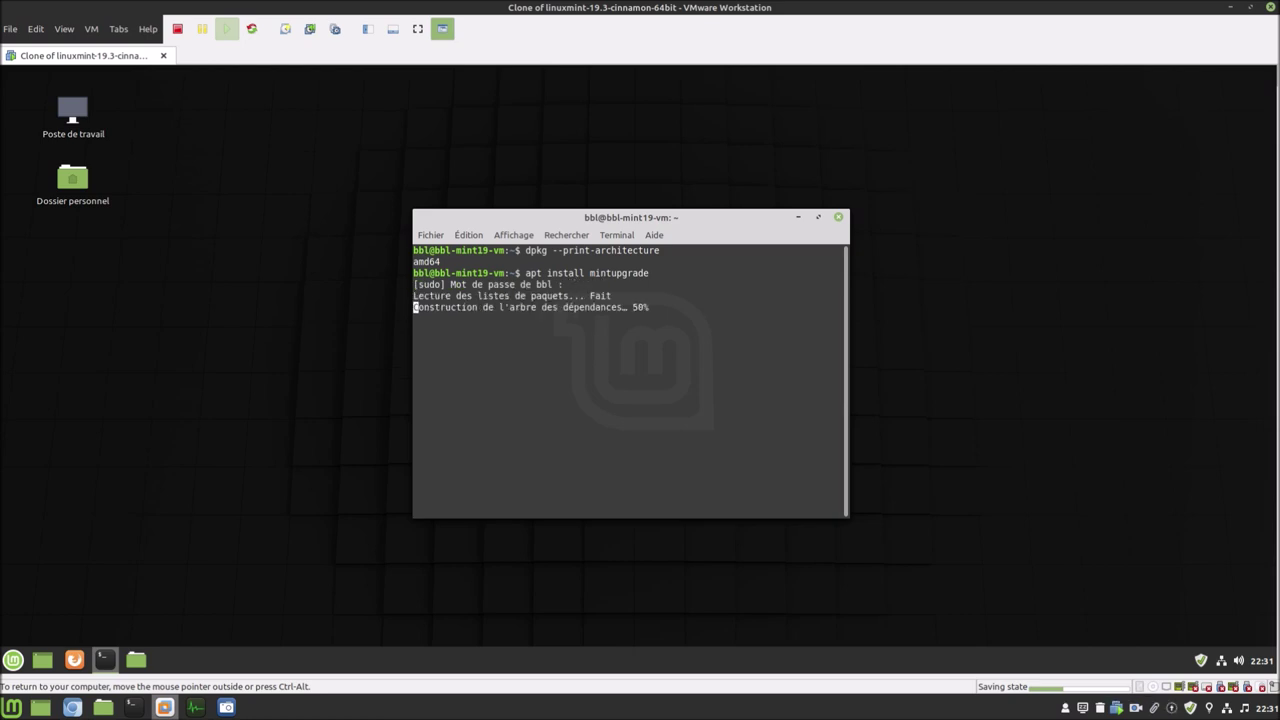
{"action": "type", "text": "o"}
{"action": "key", "text": "Return"}
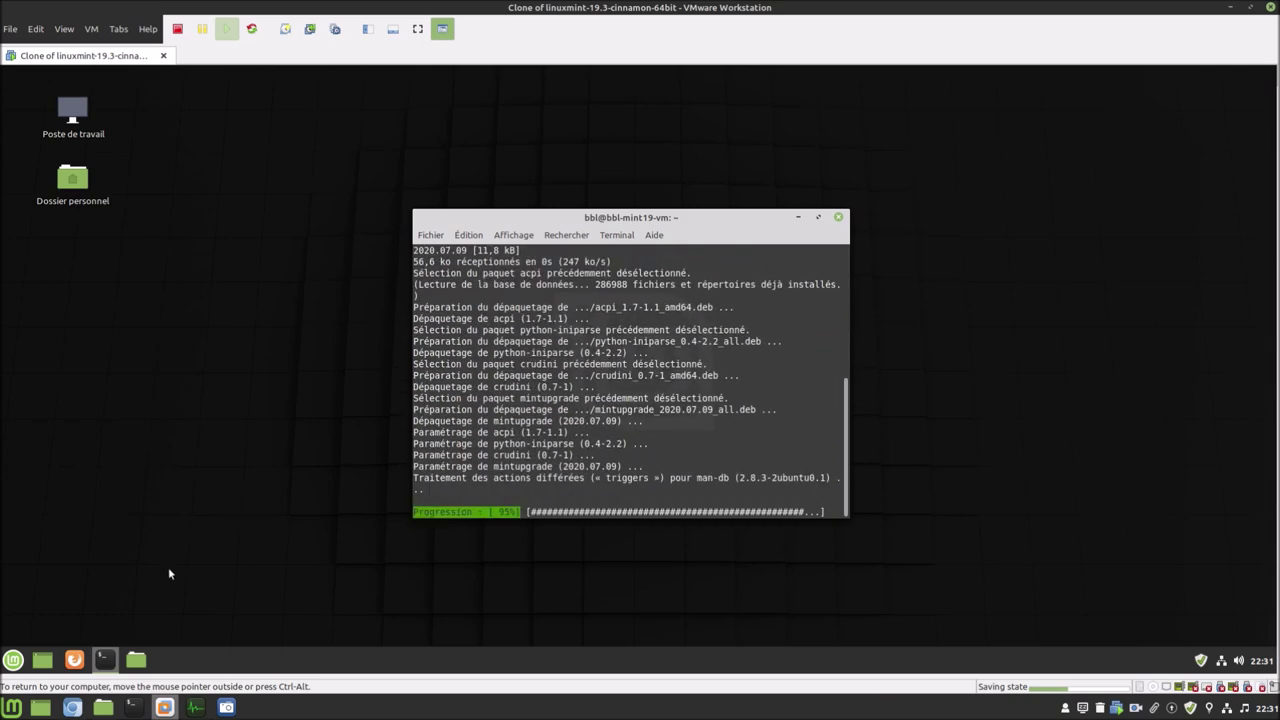
Switch back to the tutorial in Chromium and copy the command mintupgrade check from section D2.
{"action": "left_click", "coordinate": [72, 707]}
{"action": "scroll", "coordinate": [373, 483], "scroll_direction": "down", "scroll_amount": 1}
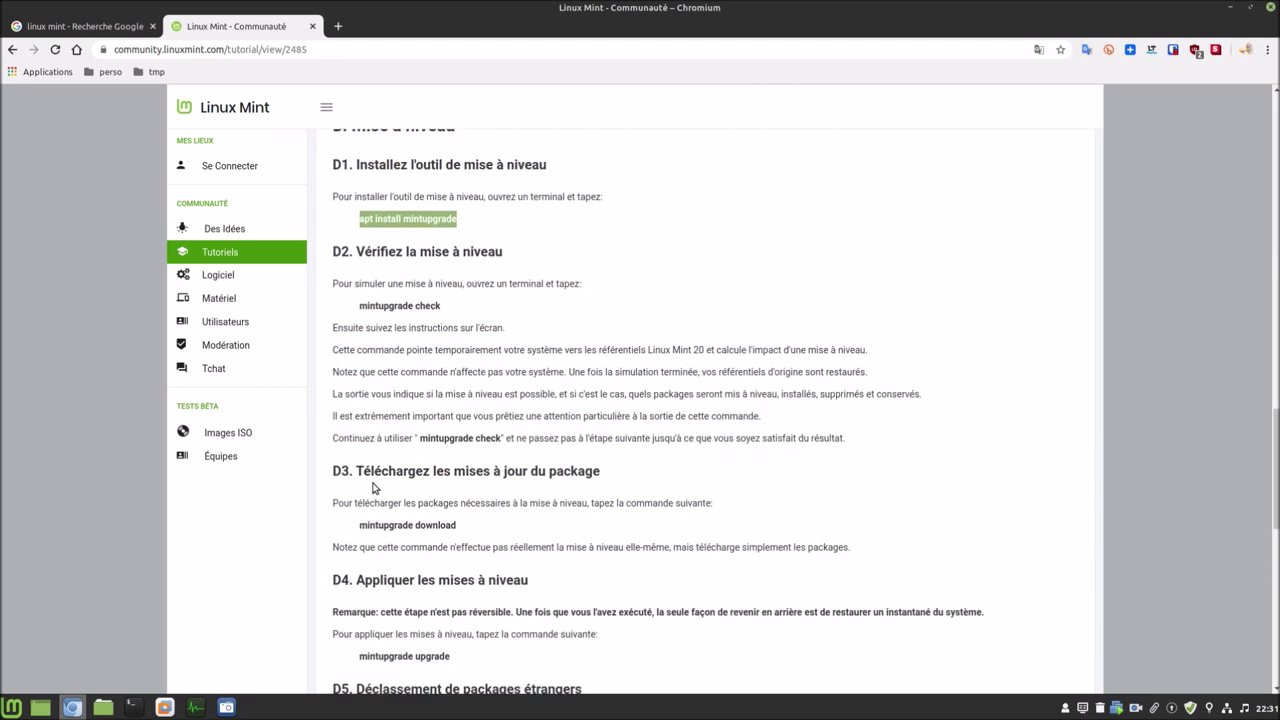
{"action": "scroll", "coordinate": [372, 480], "scroll_direction": "up", "scroll_amount": 1}
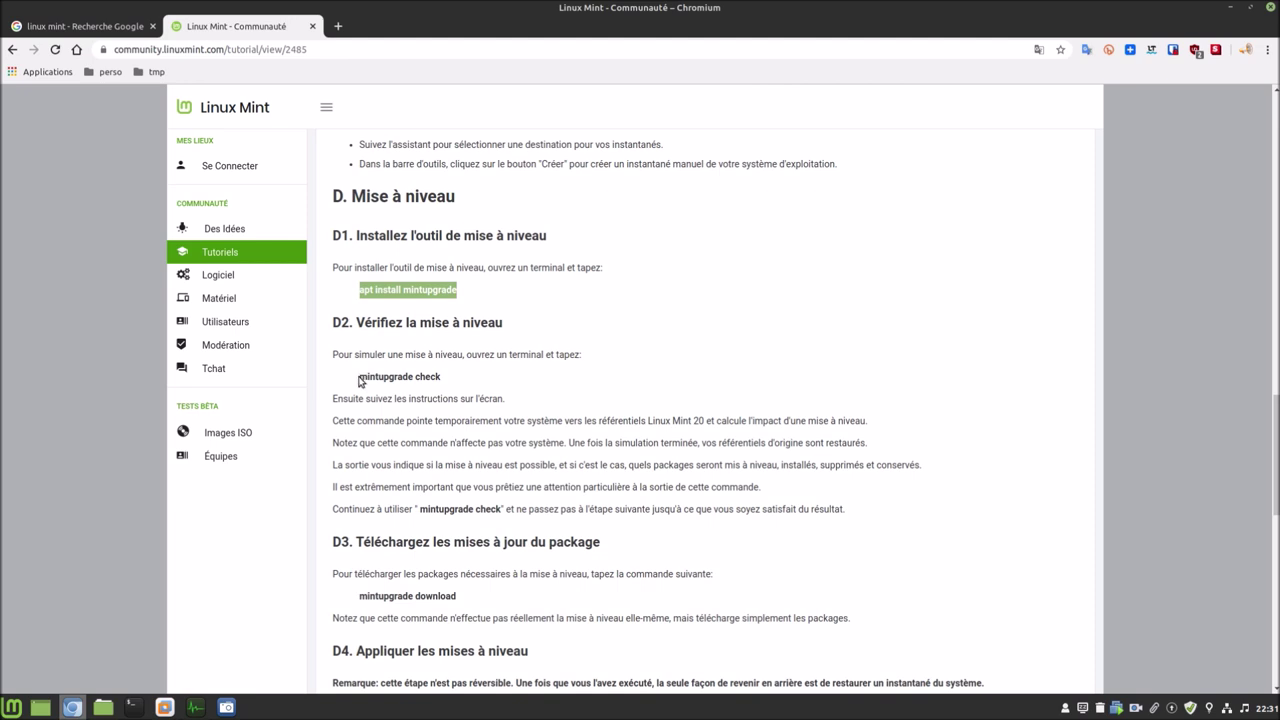
{"action": "left_click_drag", "start_coordinate": [361, 377], "coordinate": [462, 377]}
{"action": "right_click", "coordinate": [422, 380]}
{"action": "left_click", "coordinate": [443, 387]}
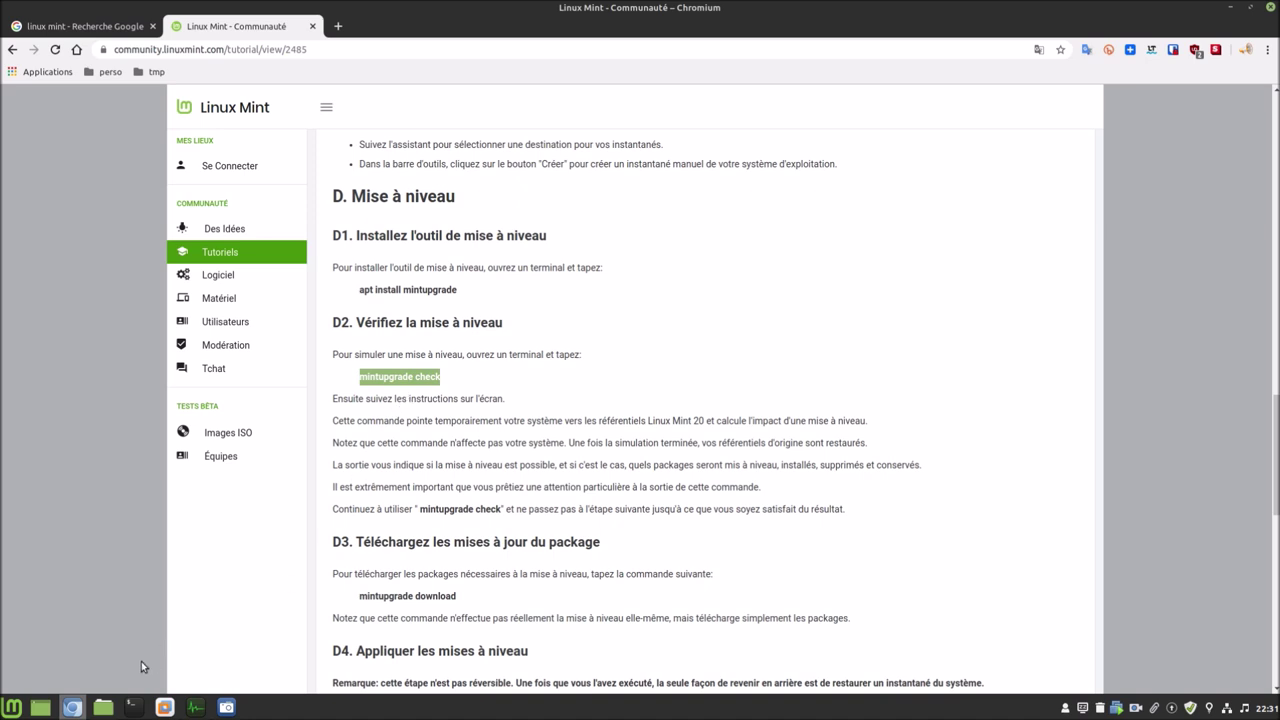
Switch to VMware Workstation and run the copied mintupgrade check command in the virtual machine's terminal.
{"action": "left_click", "coordinate": [186, 708]}
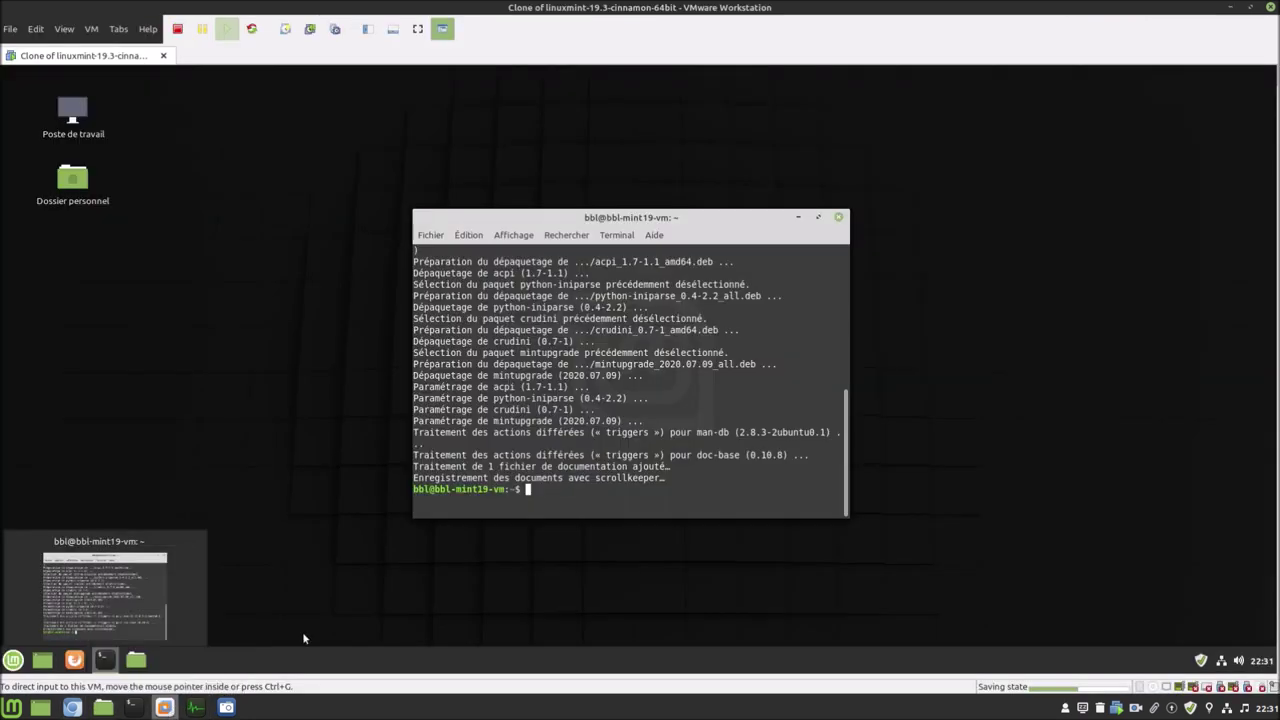
{"action": "right_click", "coordinate": [604, 509]}
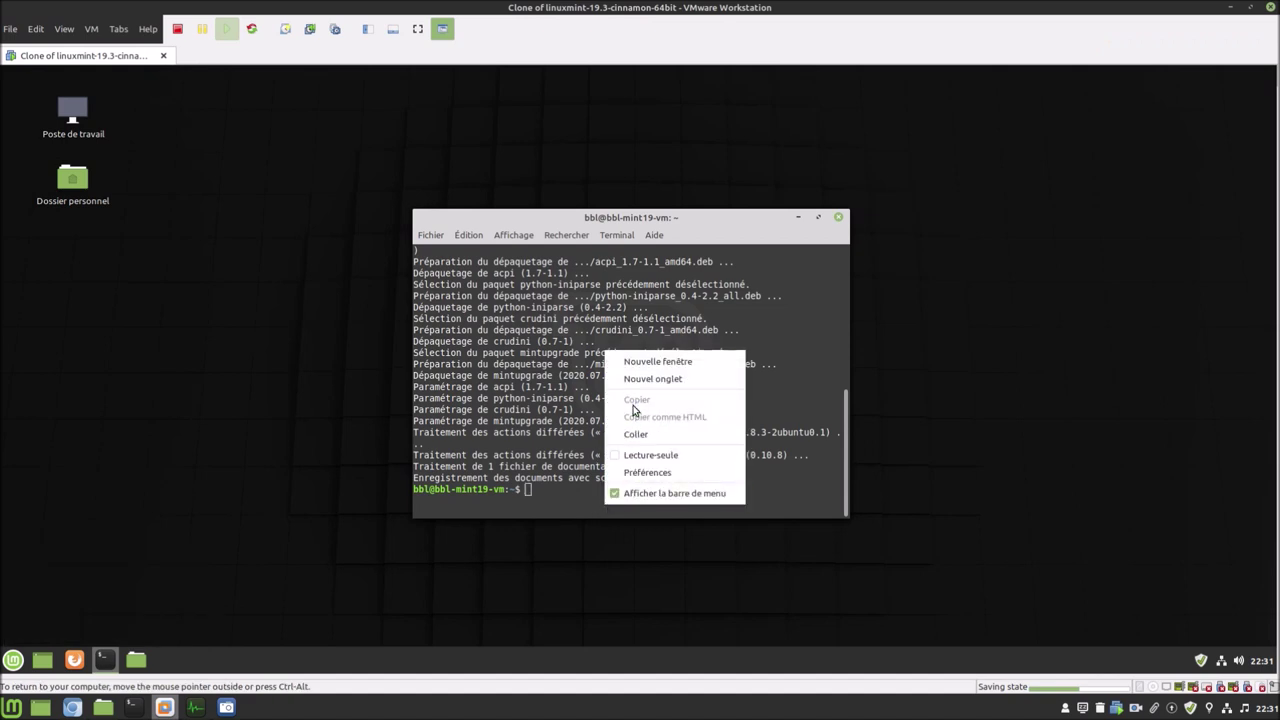
{"action": "left_click", "coordinate": [636, 434]}
{"action": "key", "text": "Return"}
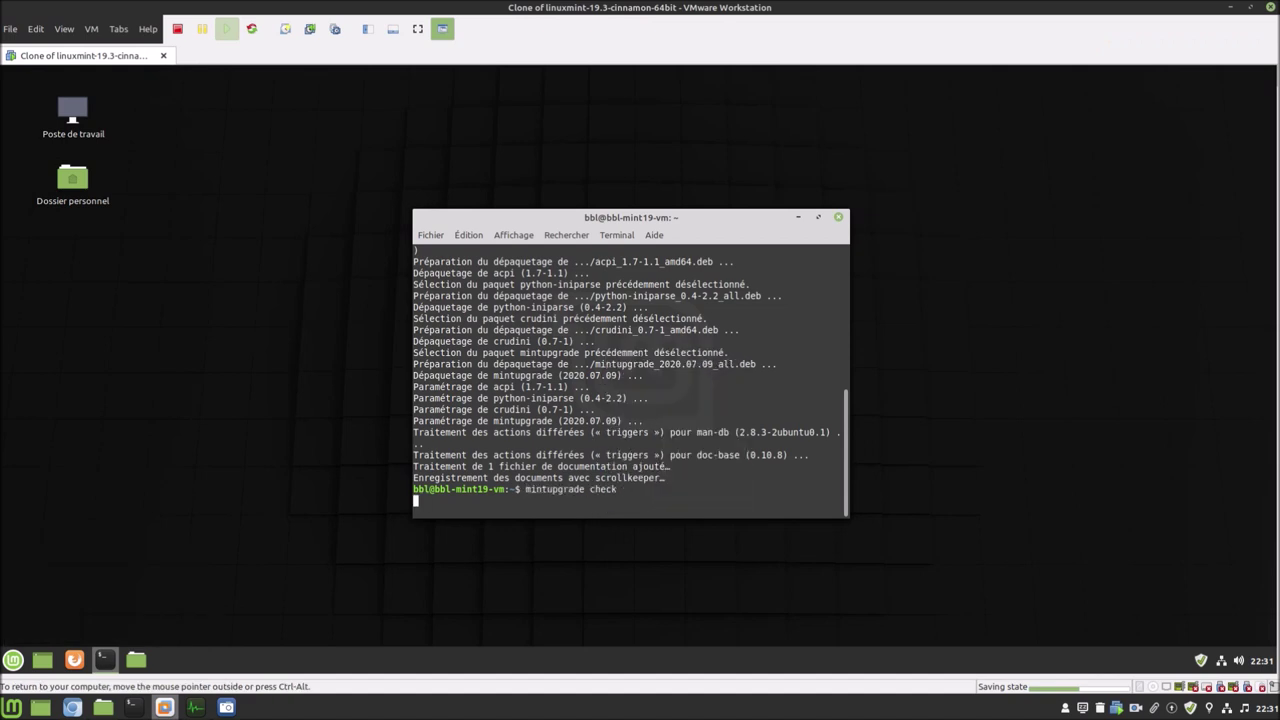
Maximize the terminal window and enlarge its text by two zoom levels.
{"action": "left_click", "coordinate": [818, 217]}
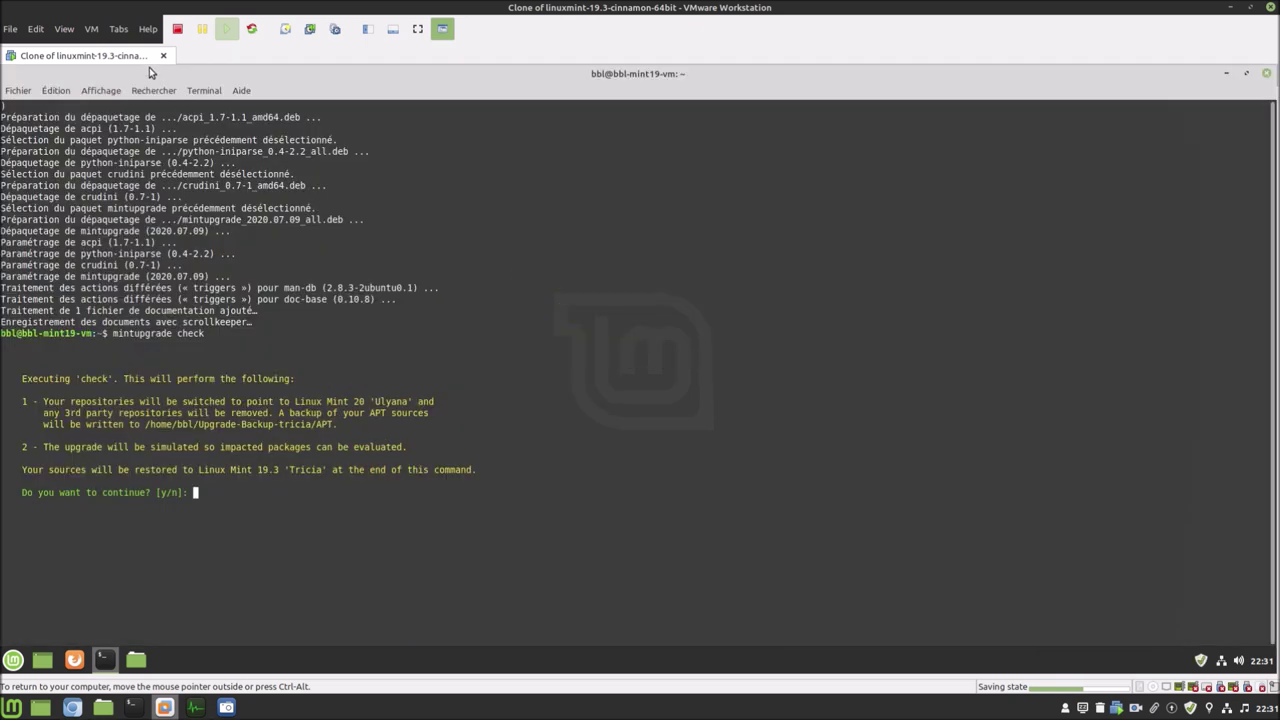
{"action": "left_click", "coordinate": [108, 90]}
{"action": "left_click", "coordinate": [119, 149]}
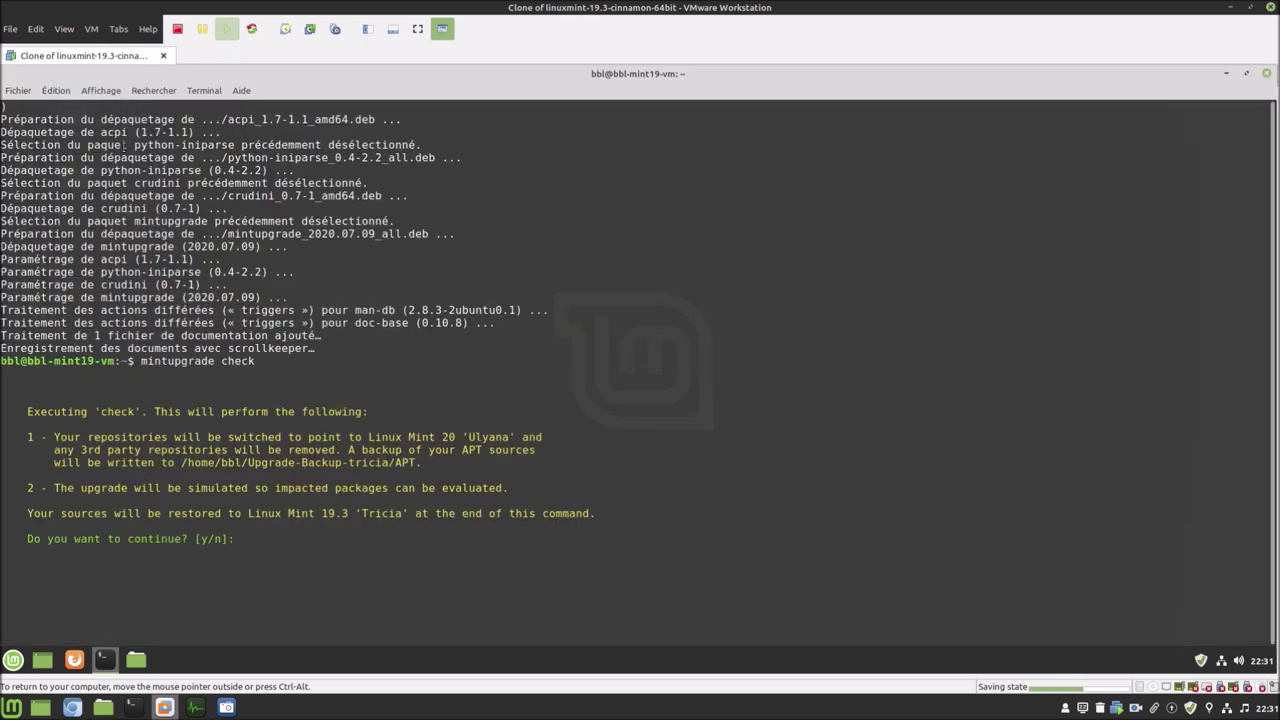
{"action": "left_click", "coordinate": [99, 93]}
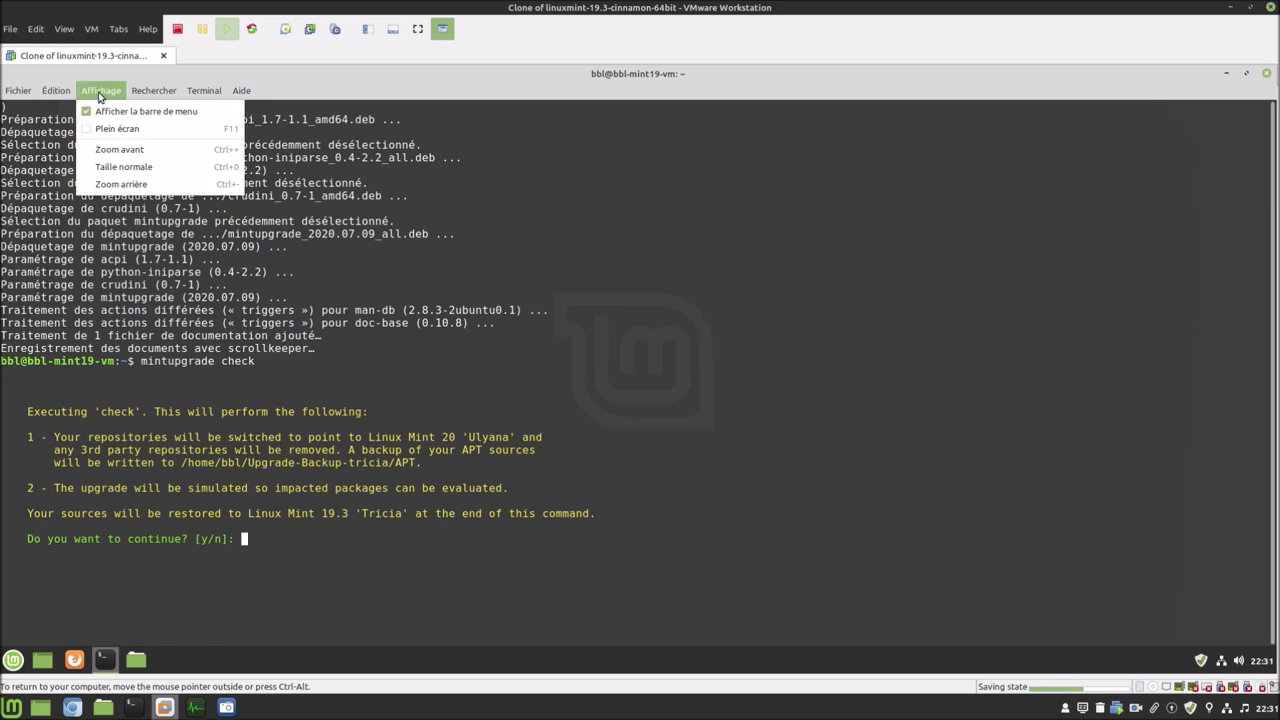
{"action": "left_click", "coordinate": [119, 149]}
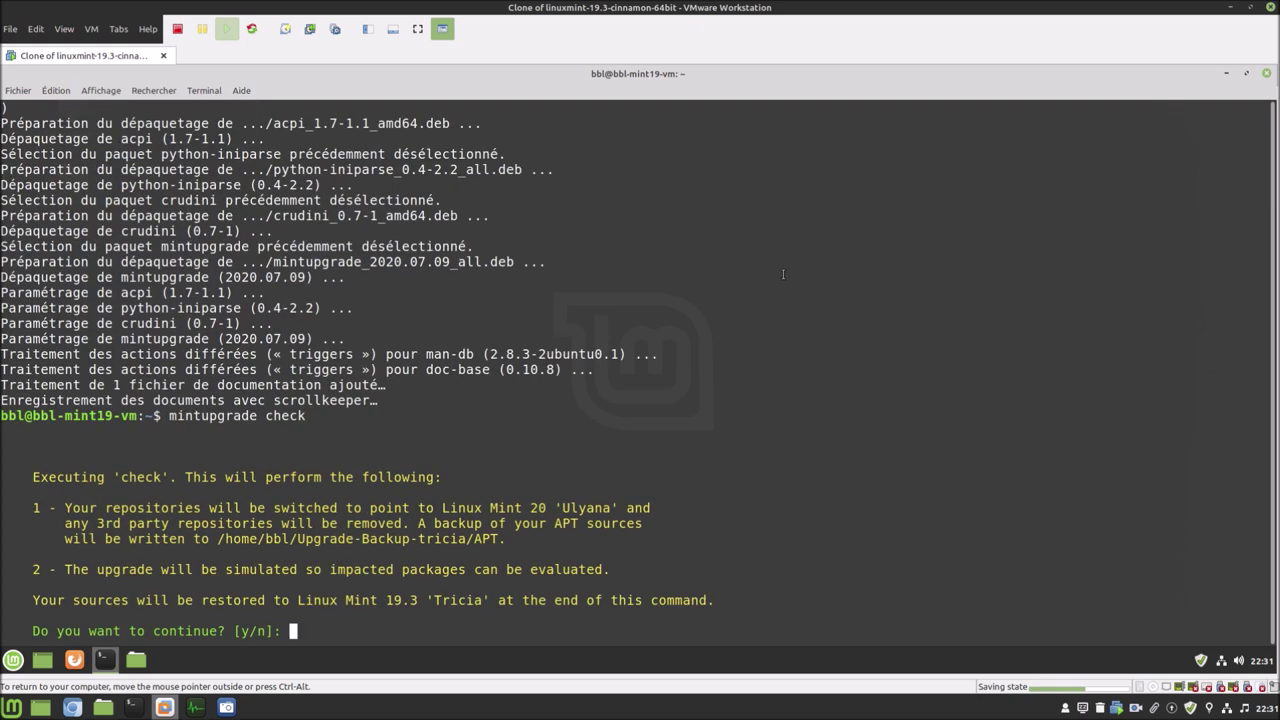
Answer y to start the upgrade check and highlight the word Timeshift in its output.
{"action": "type", "text": "y"}
{"action": "key", "text": "Return"}
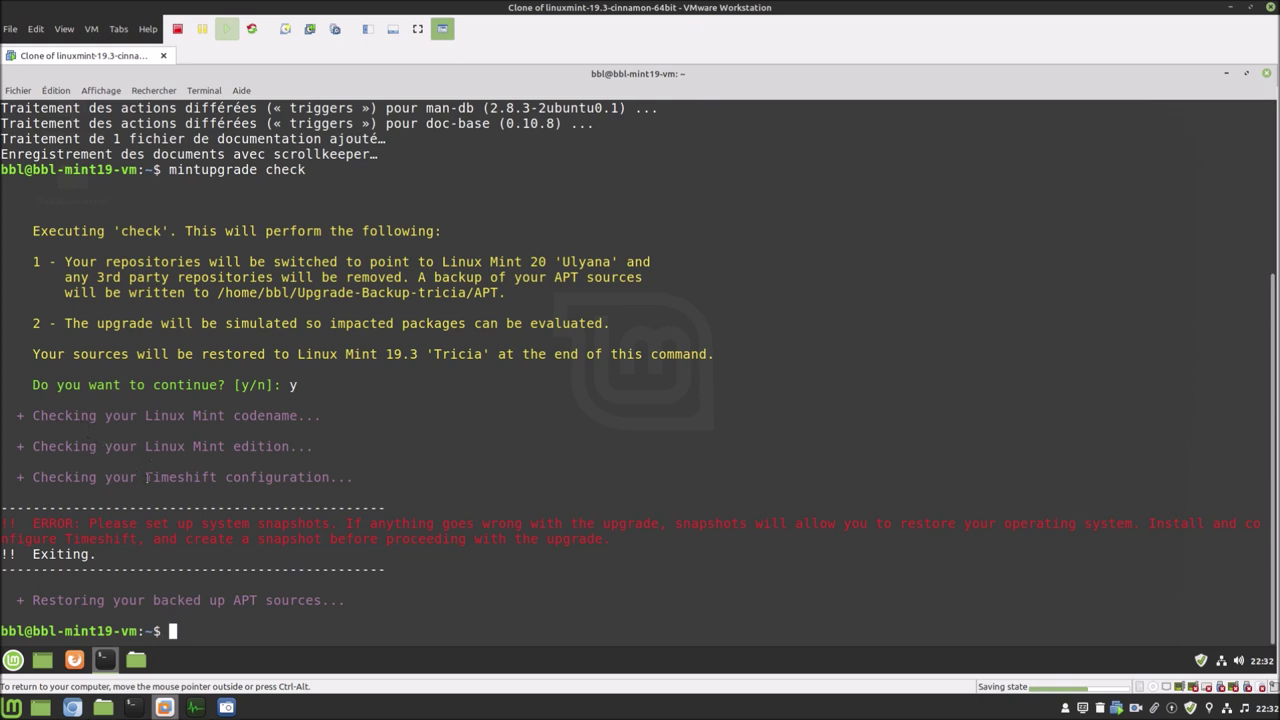
{"action": "left_click_drag", "start_coordinate": [147, 478], "coordinate": [216, 479]}
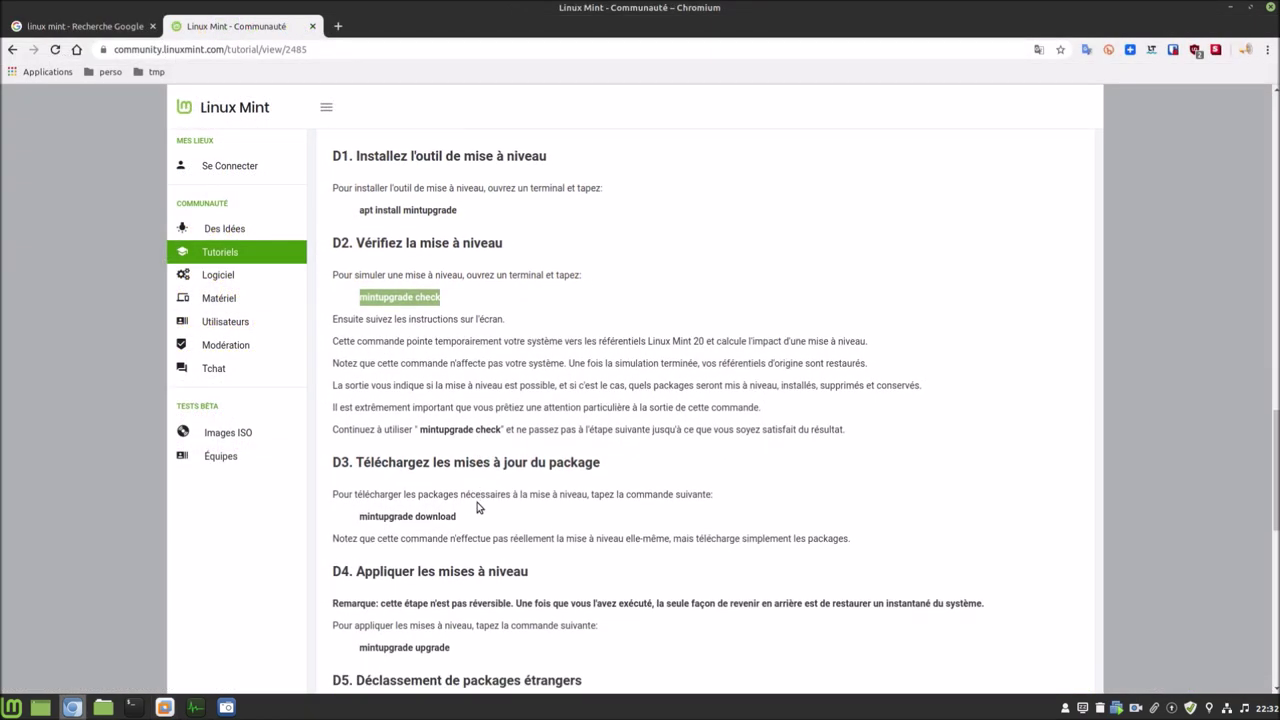
Switch to the tutorial in Chromium and copy the command mintupgrade download from section D3.
{"action": "scroll", "coordinate": [460, 495], "scroll_direction": "down", "scroll_amount": 1}
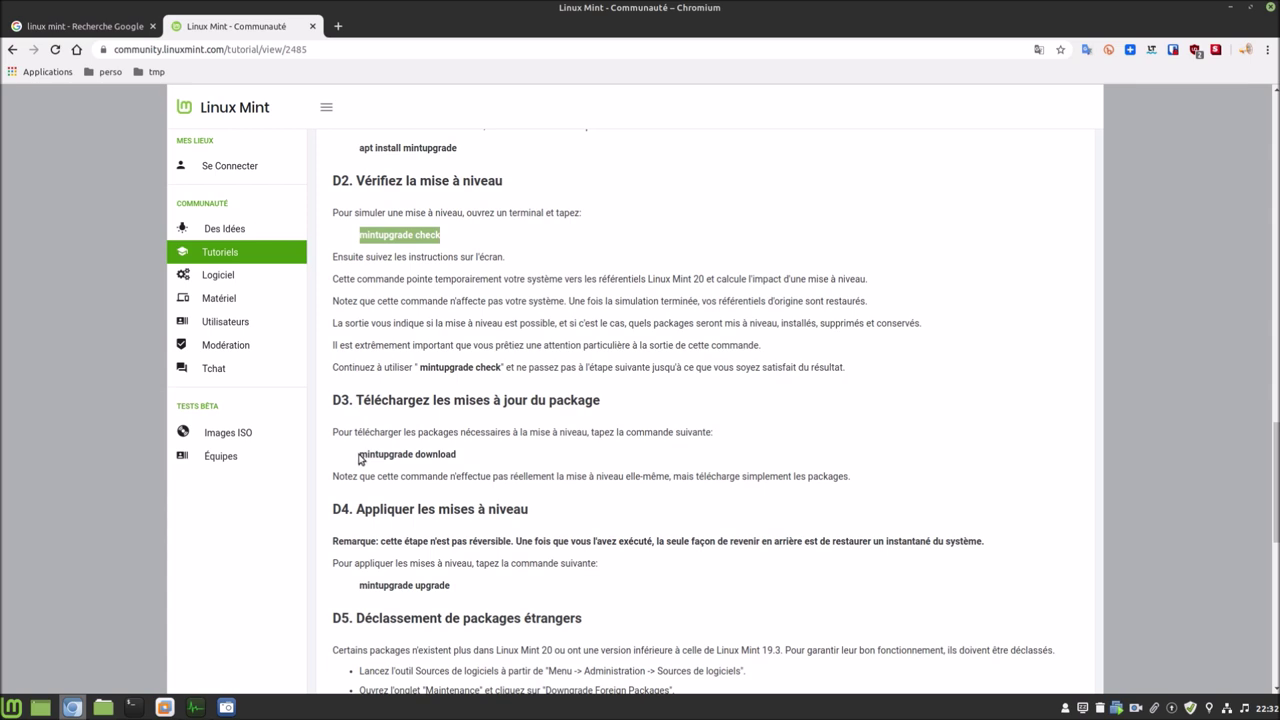
{"action": "left_click_drag", "start_coordinate": [360, 455], "coordinate": [456, 455]}
{"action": "right_click", "coordinate": [432, 455]}
{"action": "left_click", "coordinate": [449, 466]}
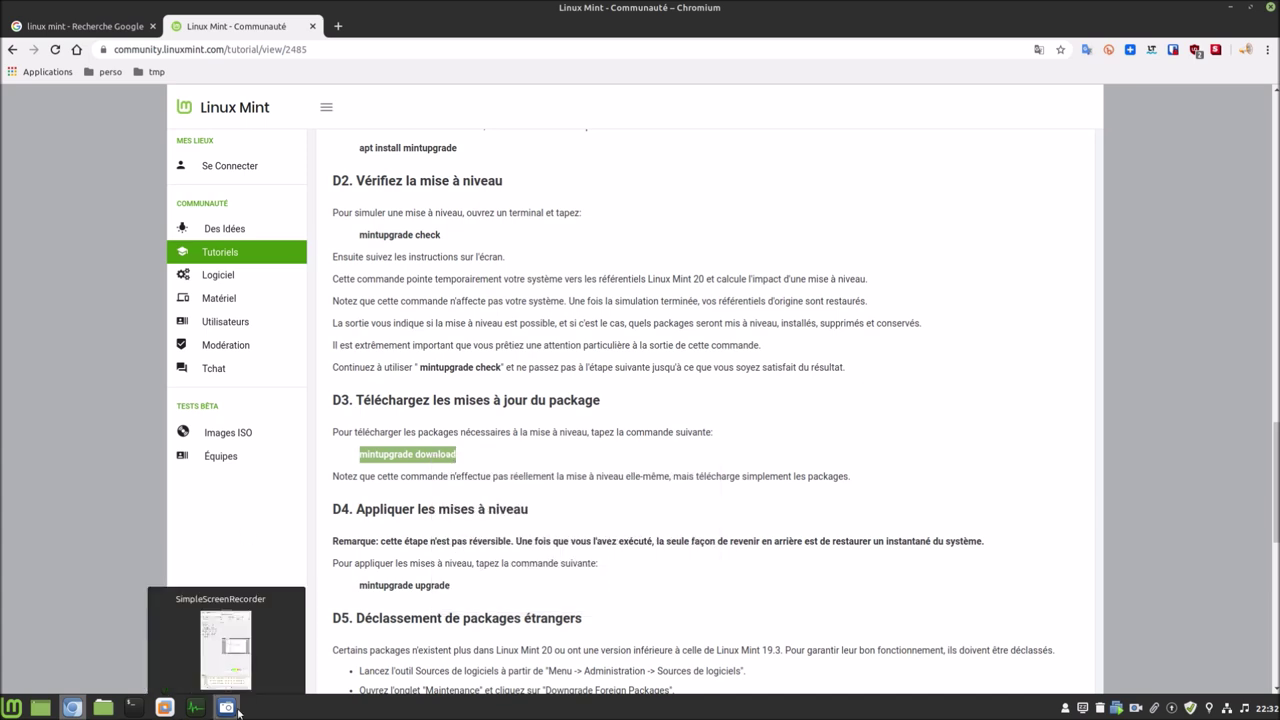
Switch to VMware Workstation and try to run the copied mintupgrade download command in the terminal, answering y.
{"action": "left_click", "coordinate": [163, 708]}
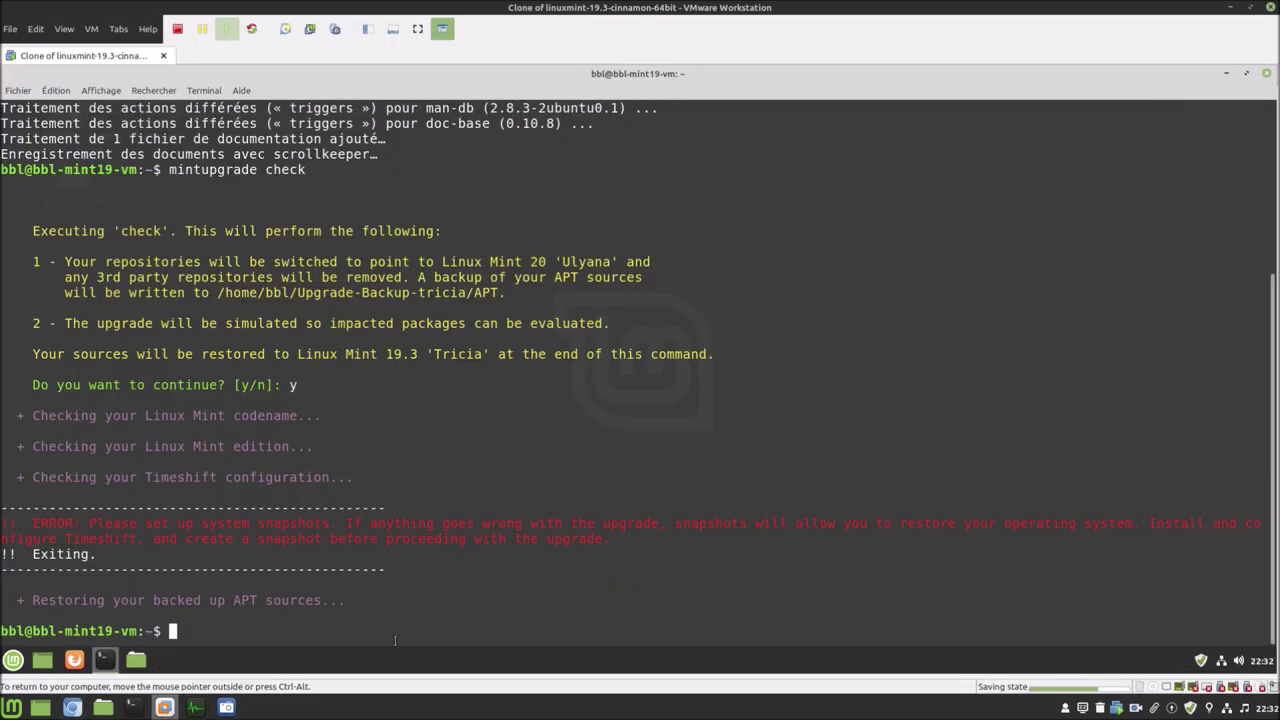
{"action": "right_click", "coordinate": [415, 634]}
{"action": "left_click", "coordinate": [450, 559]}
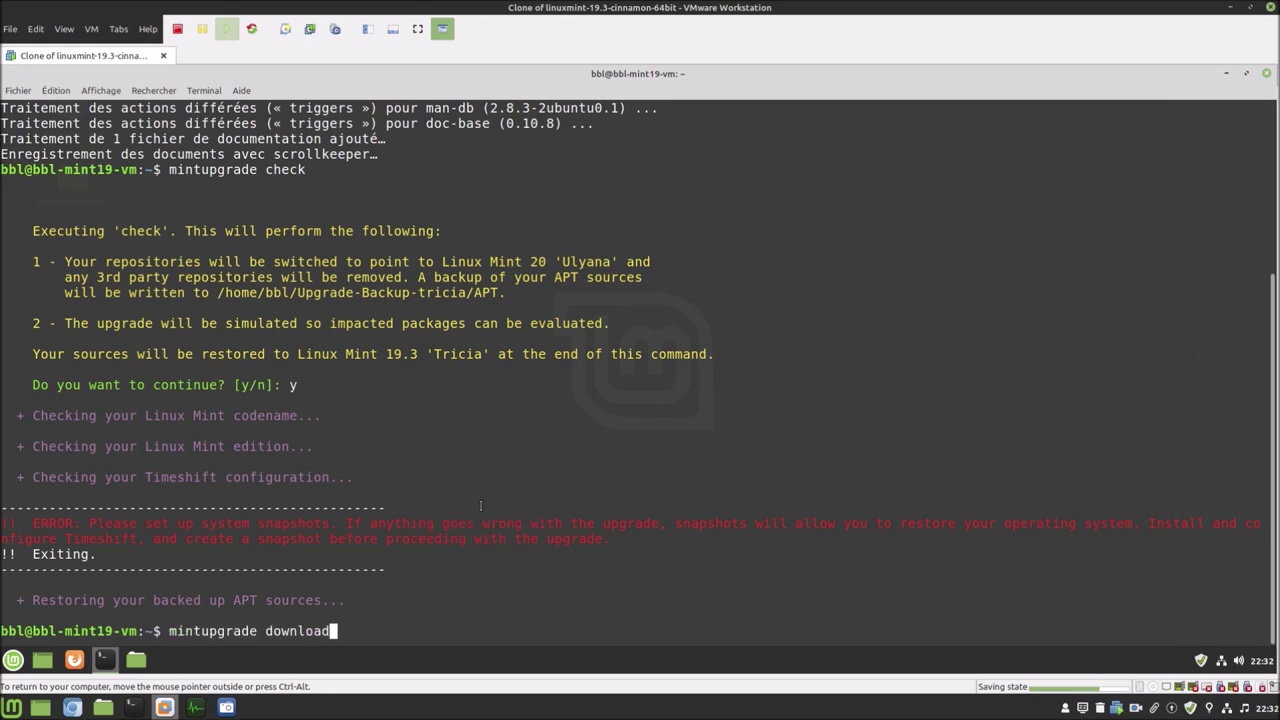
{"action": "key", "text": "Return"}
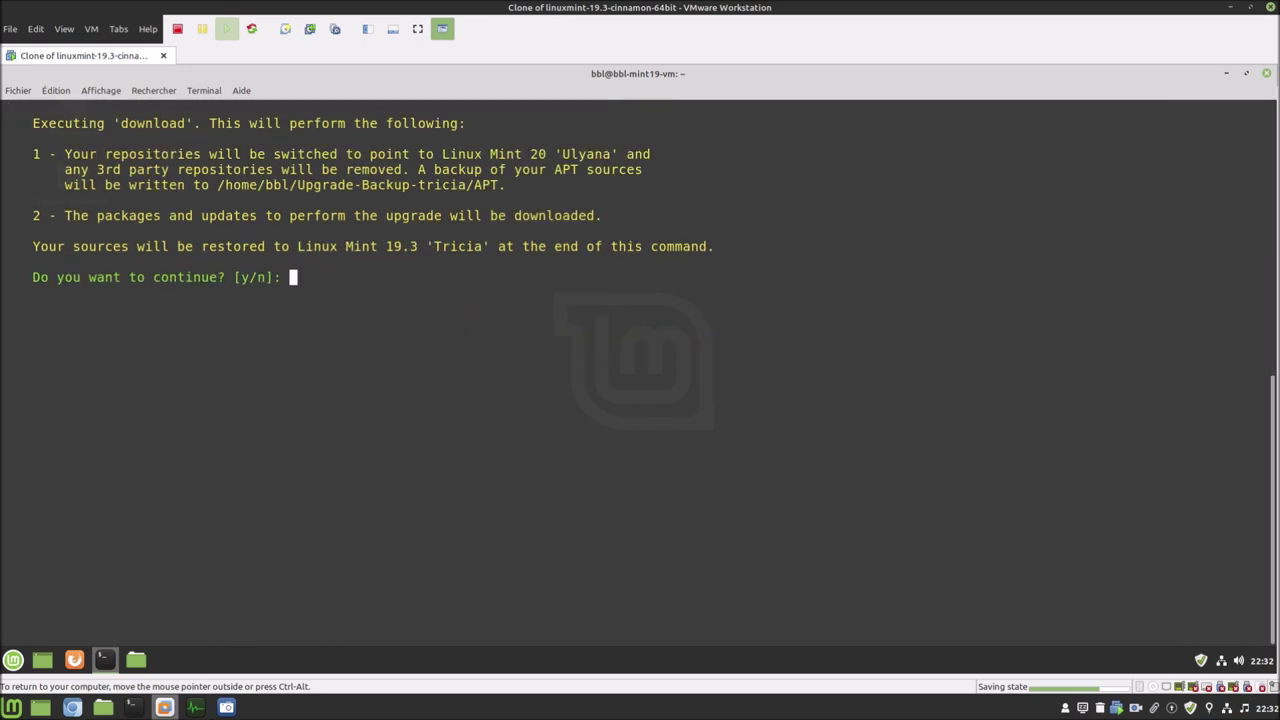
{"action": "type", "text": "y"}
{"action": "key", "text": "Return"}
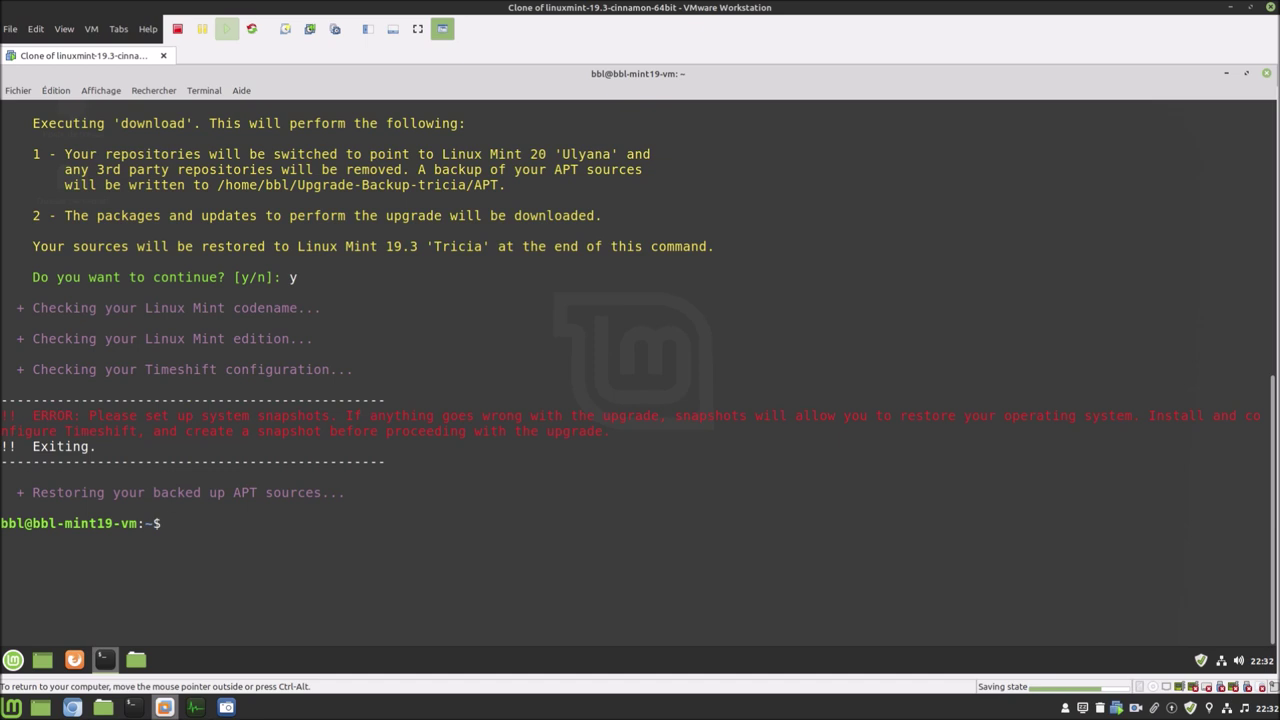
Complete the Timeshift setup wizard with RSYNC snapshots stored on sda1, keeping the default snapshot levels and excluding all home folders.
{"action": "left_click", "coordinate": [648, 576]}
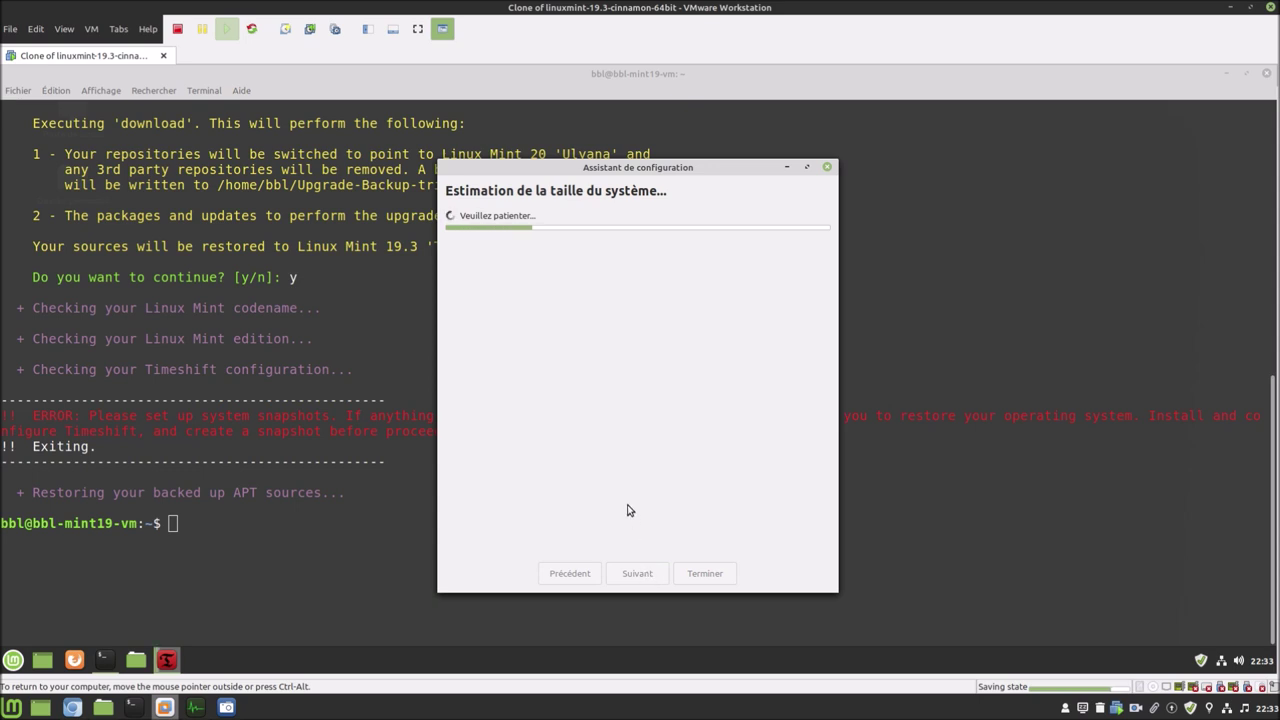
{"action": "left_click_drag", "start_coordinate": [548, 172], "coordinate": [717, 180]}
{"action": "left_click_drag", "start_coordinate": [858, 190], "coordinate": [957, 166]}
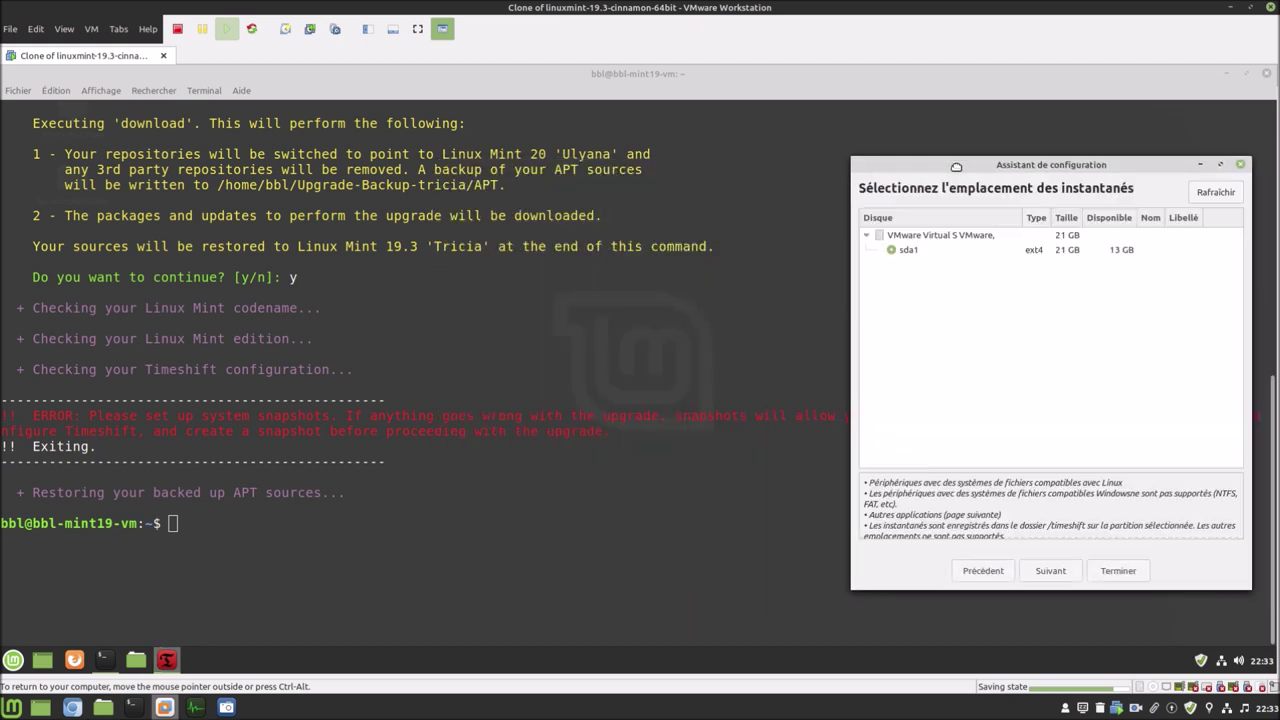
{"action": "left_click_drag", "start_coordinate": [956, 167], "coordinate": [641, 181]}
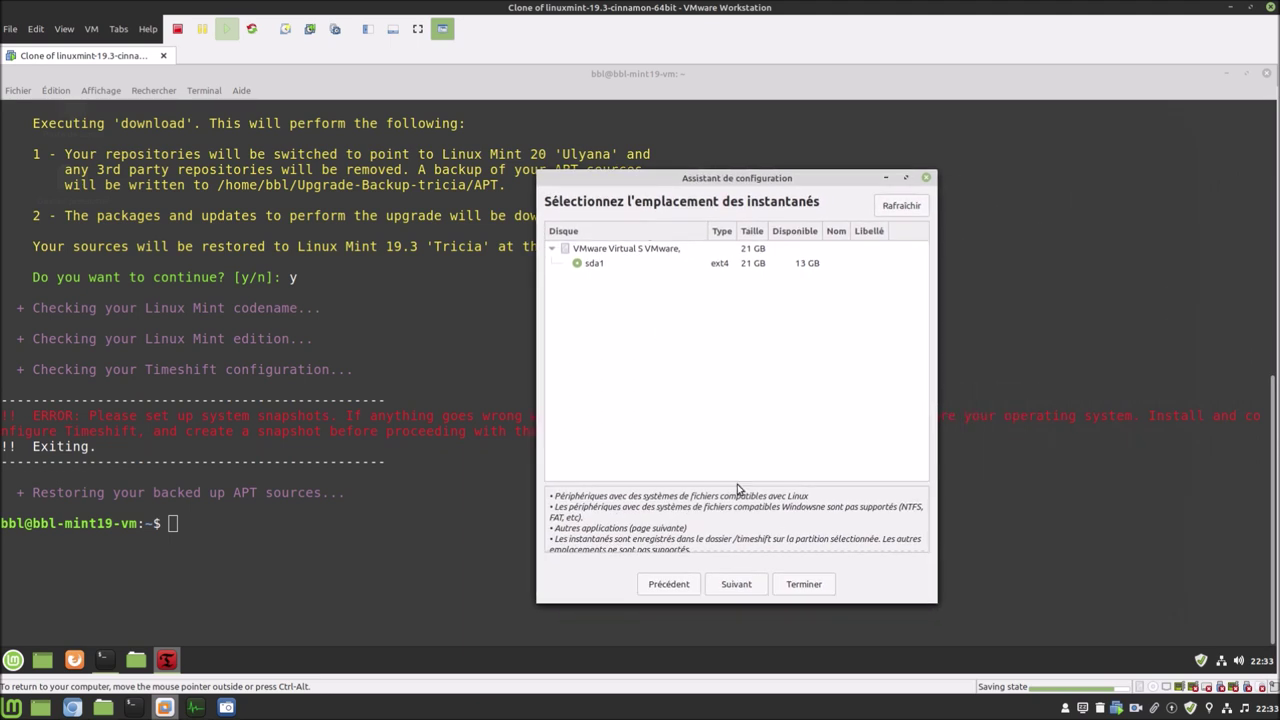
{"action": "left_click", "coordinate": [755, 591]}
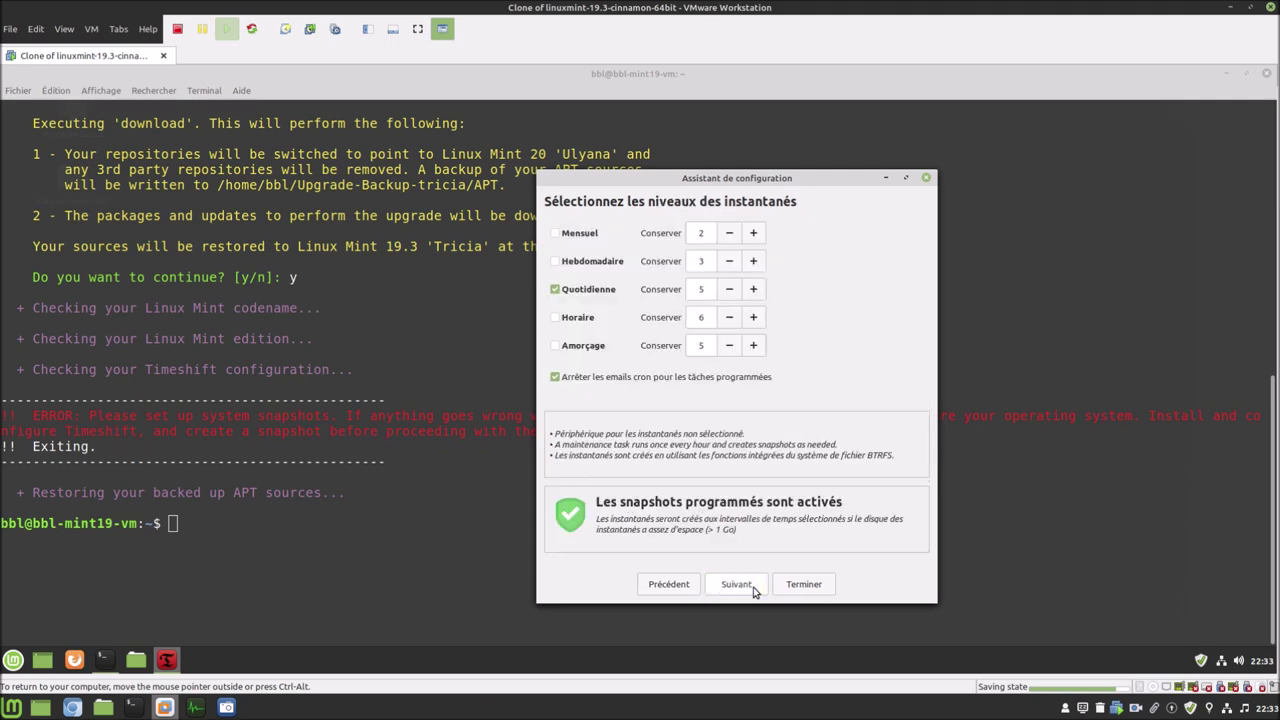
{"action": "left_click", "coordinate": [755, 591]}
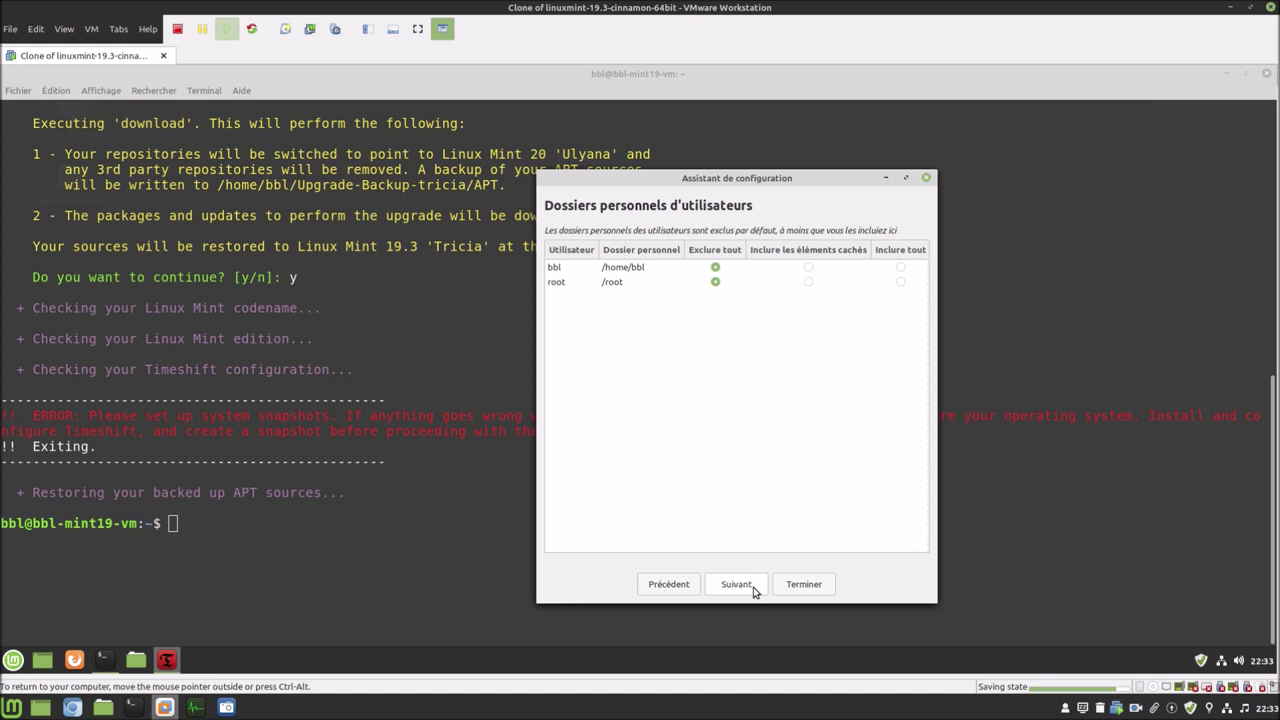
{"action": "left_click", "coordinate": [755, 591]}
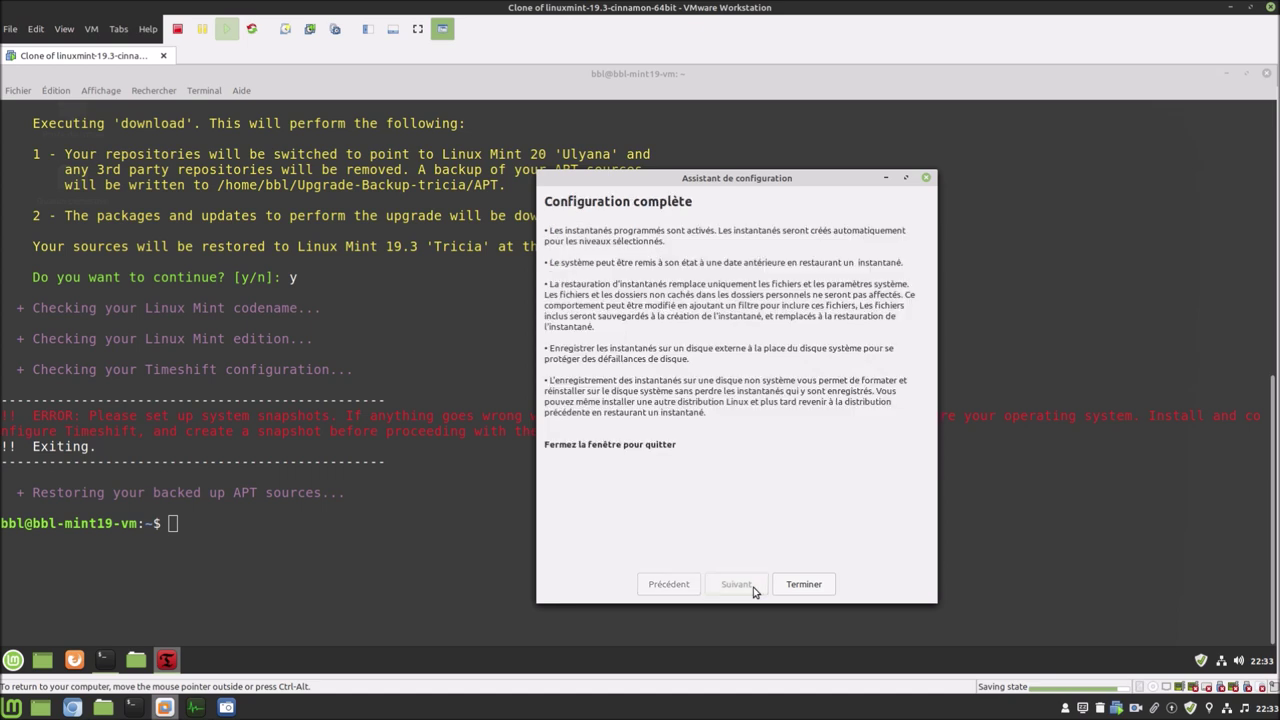
{"action": "left_click", "coordinate": [790, 590]}
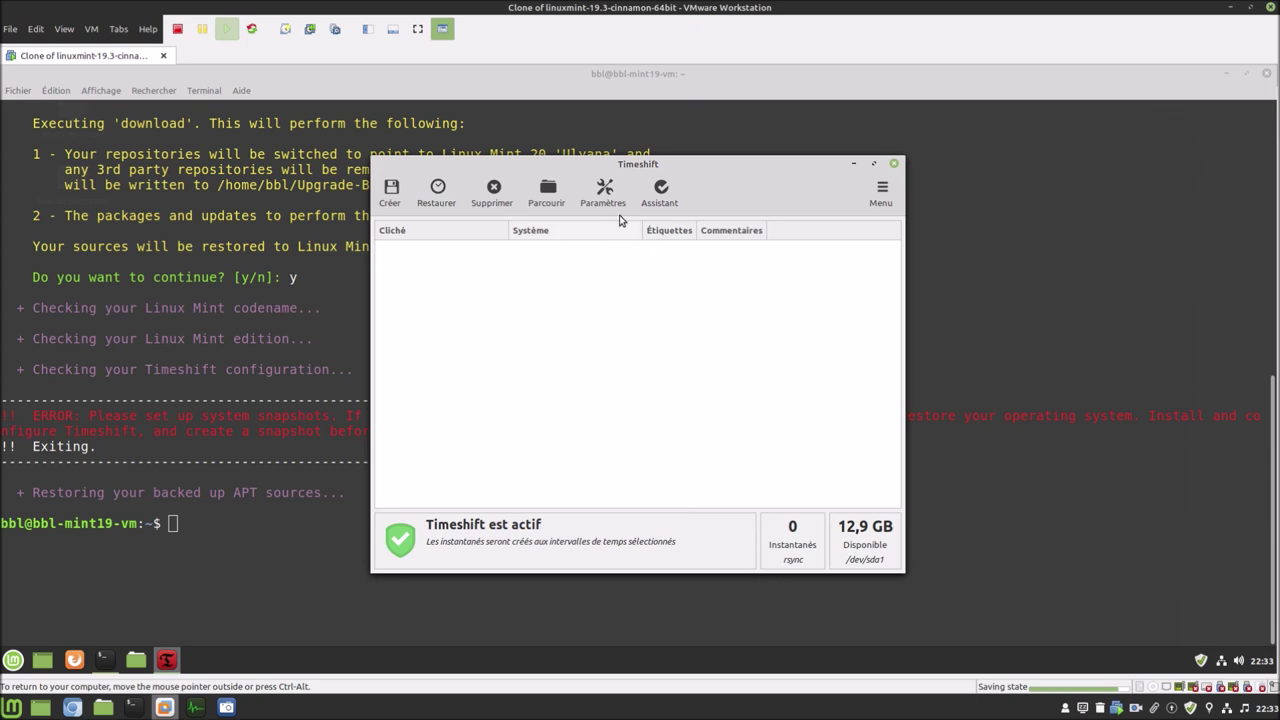
Turn off the daily (Quotidienne) snapshot level in Timeshift's schedule settings and save the settings.
{"action": "left_click", "coordinate": [609, 202]}
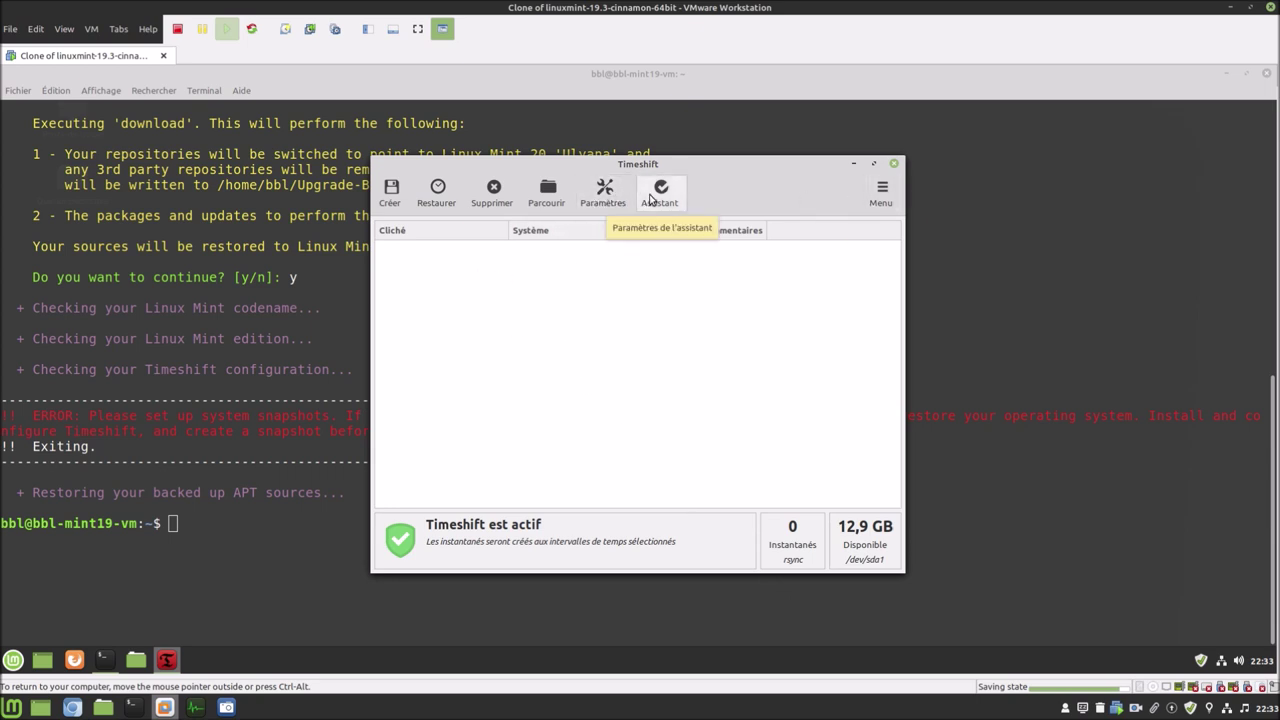
{"action": "left_click", "coordinate": [605, 195]}
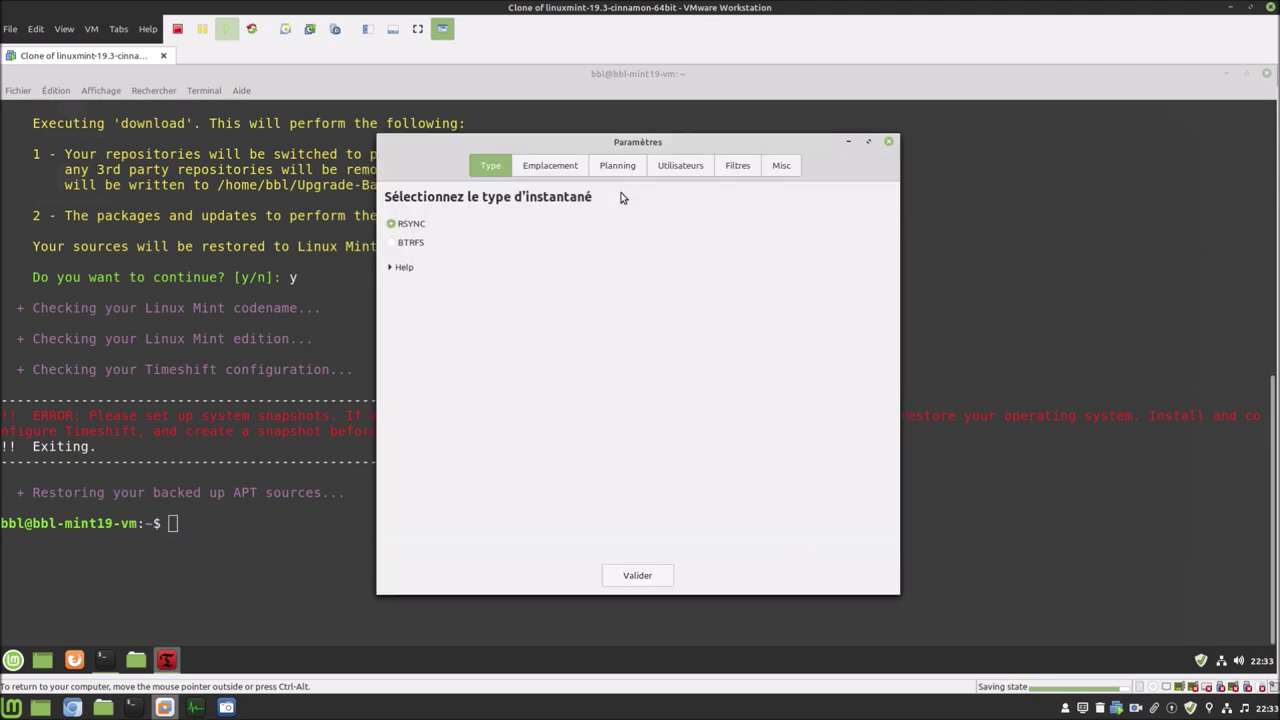
{"action": "left_click", "coordinate": [616, 176]}
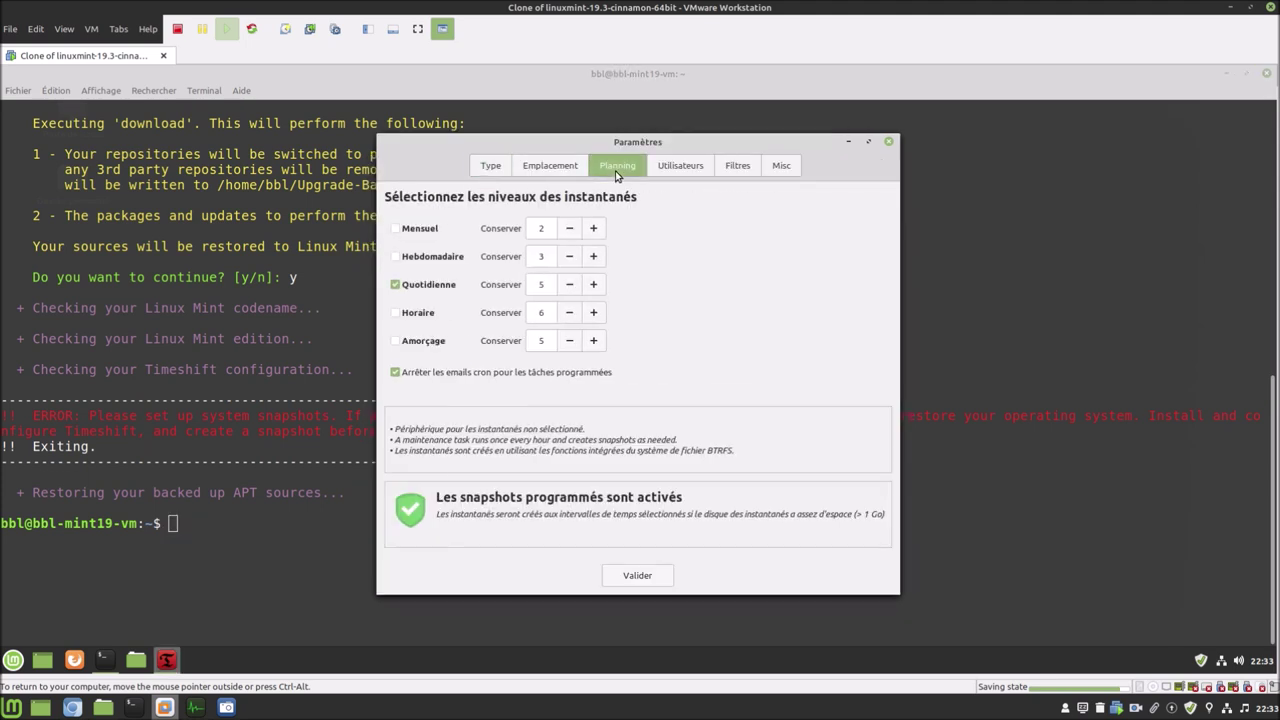
{"action": "left_click", "coordinate": [395, 285]}
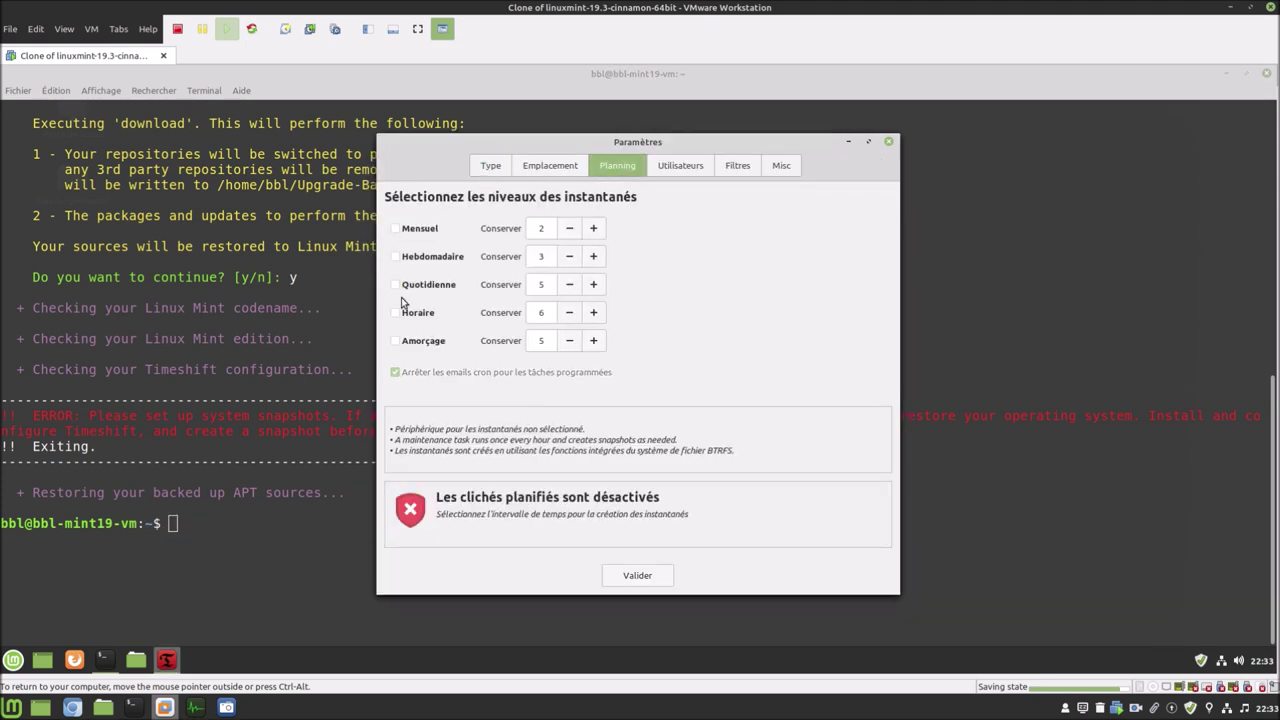
{"action": "left_click", "coordinate": [637, 575]}
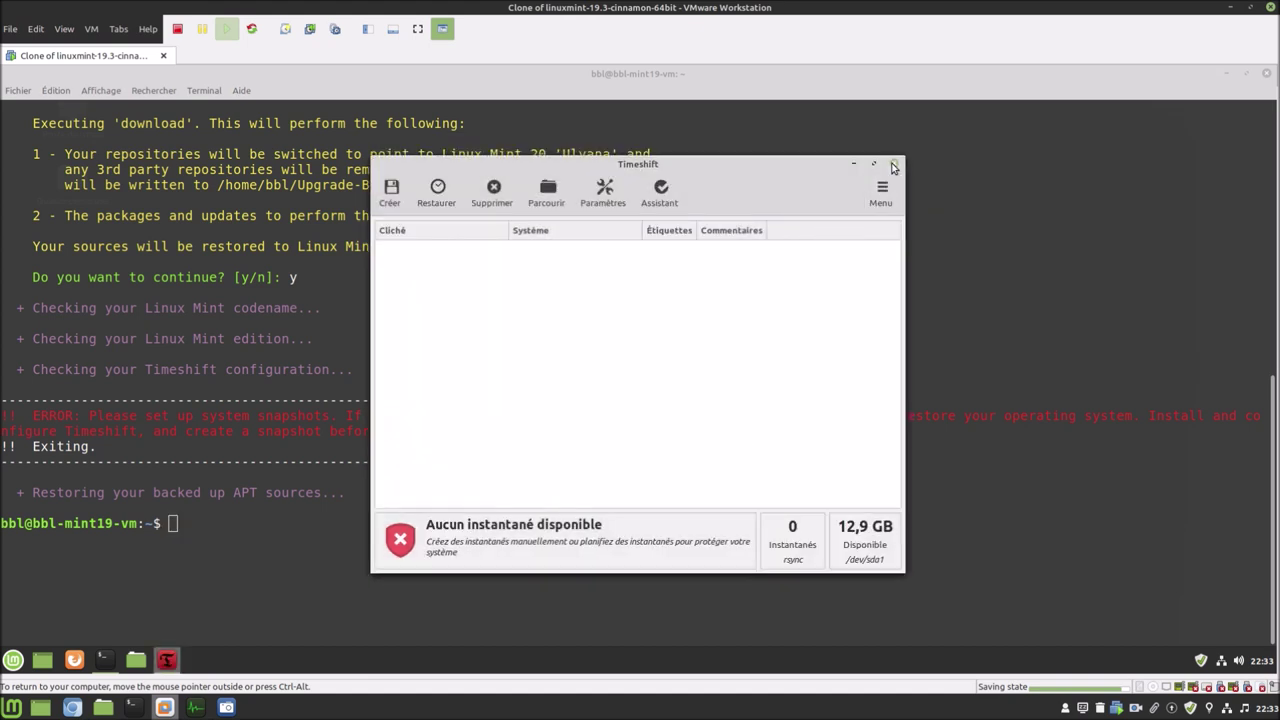
Close Timeshift and run the earlier mintupgrade check command again in the terminal.
{"action": "left_click", "coordinate": [894, 163]}
{"action": "key", "text": "Up"}
{"action": "key", "text": "Up"}
{"action": "key", "text": "Return"}
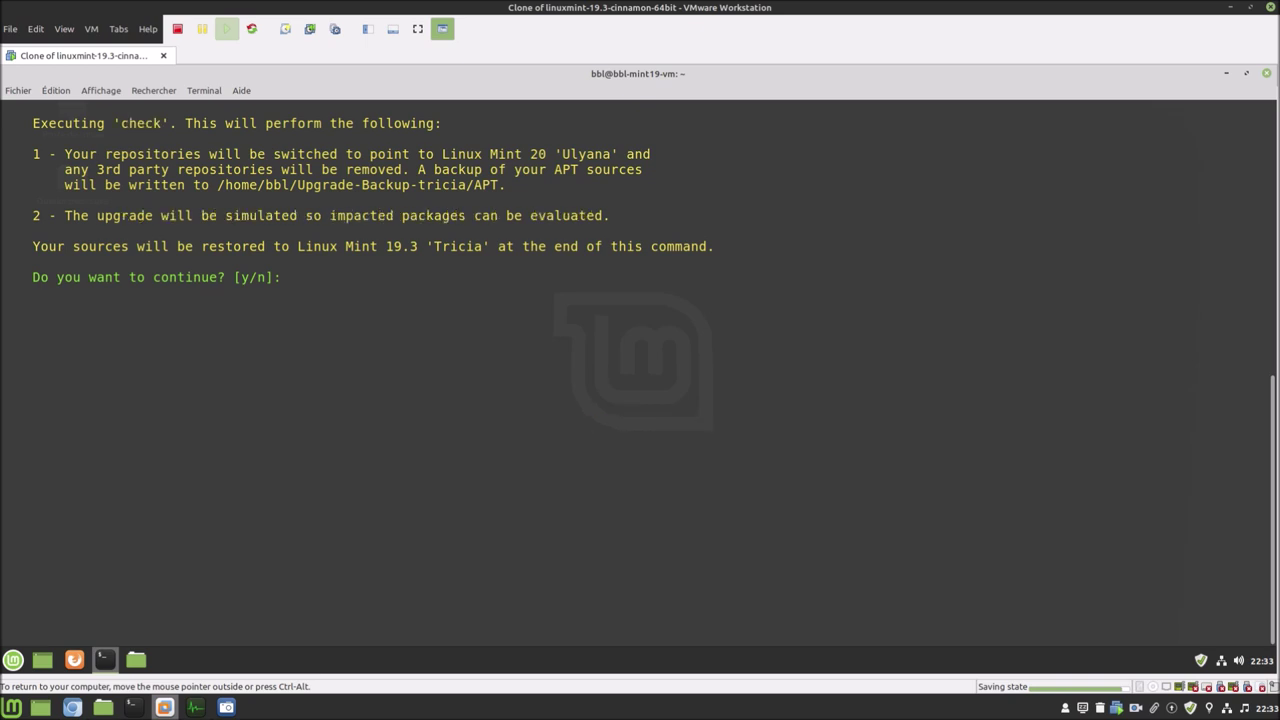
Confirm the mintupgrade check with y and continue through to the calculation of the package changes.
{"action": "type", "text": "y"}
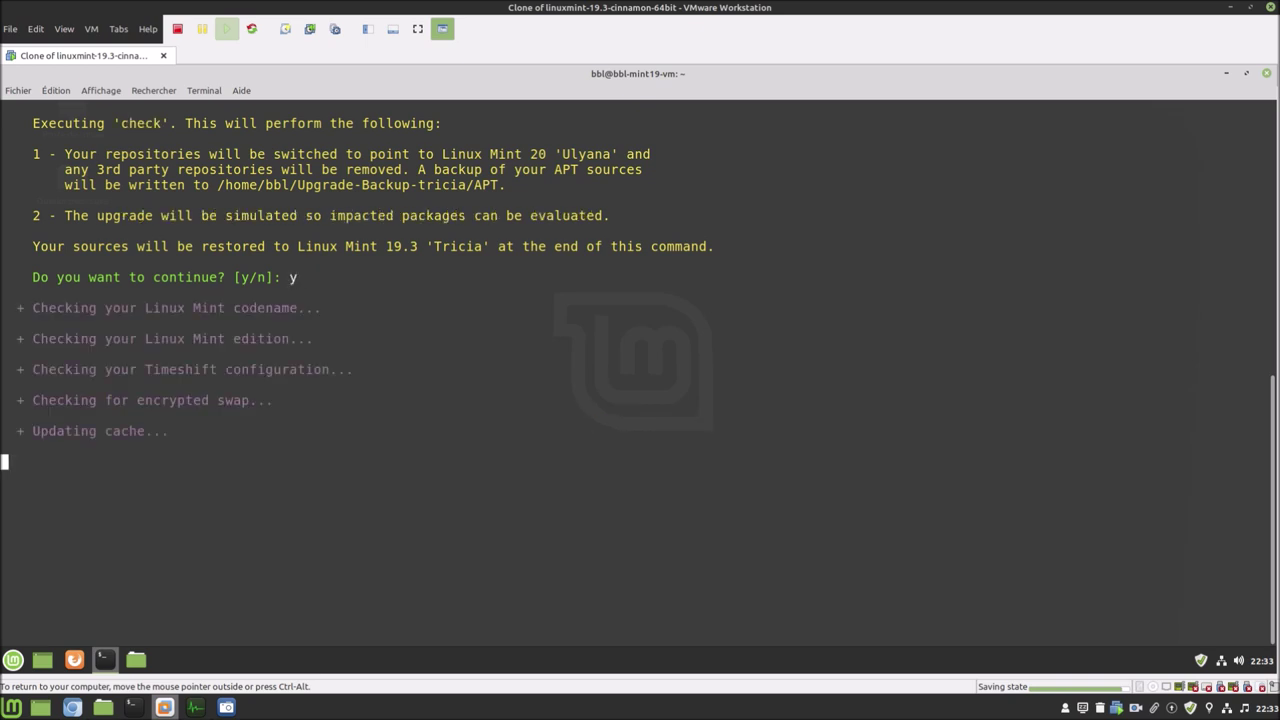
{"action": "key", "text": "Return"}
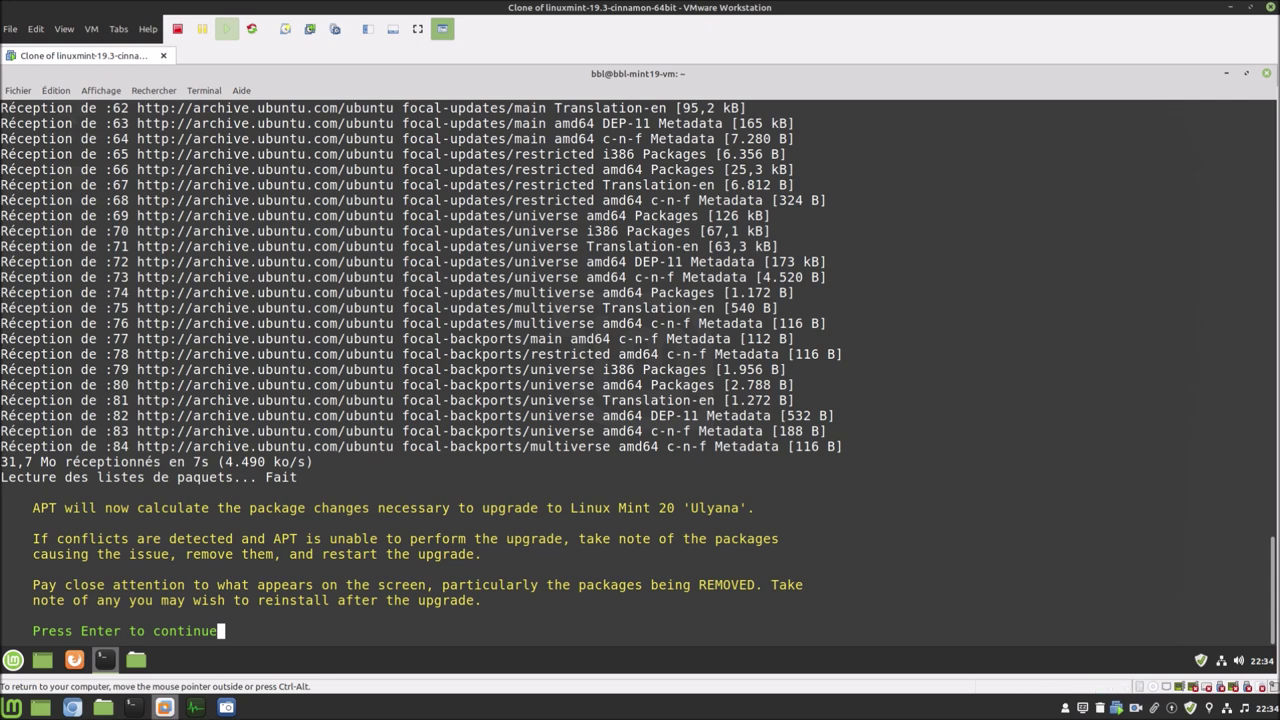
{"action": "key", "text": "Return"}
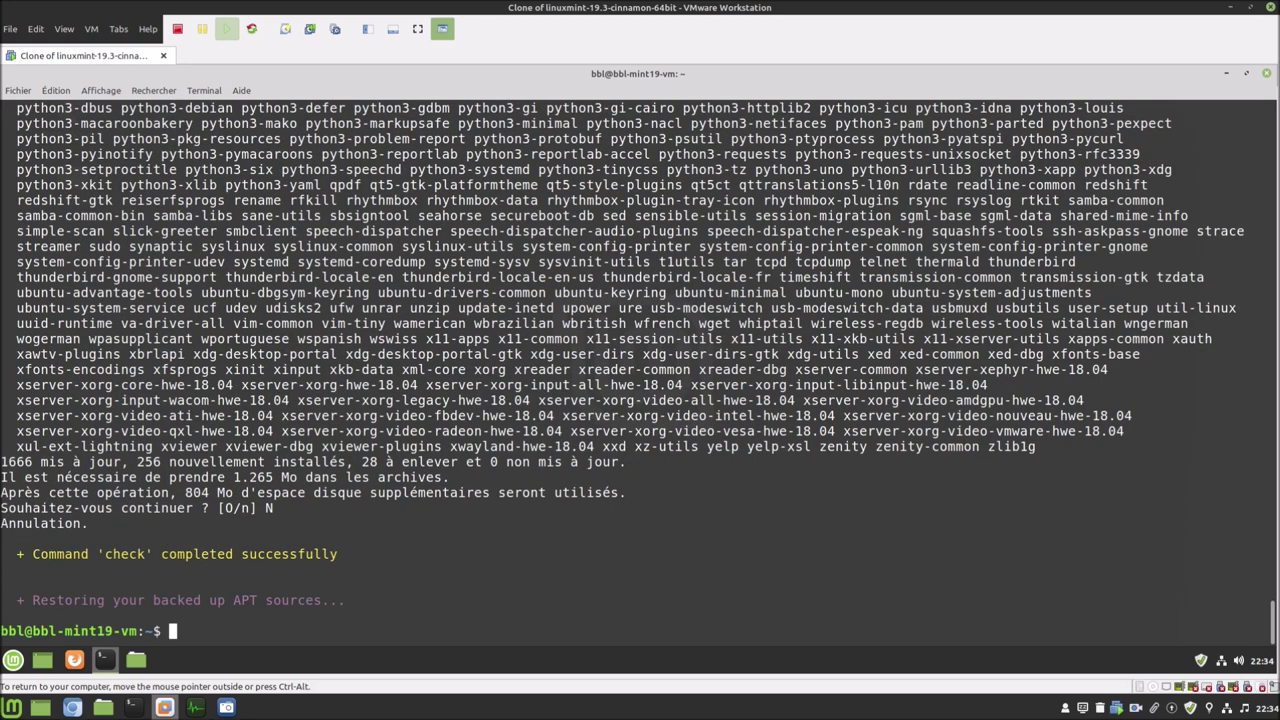
Run mintupgrade download in the terminal by editing the previous check command, and answer y to start downloading the packages.
{"action": "key", "text": "Up"}
{"action": "key", "text": "BackSpace"}
{"action": "key", "text": "BackSpace"}
{"action": "key", "text": "BackSpace"}
{"action": "key", "text": "BackSpace"}
{"action": "key", "text": "BackSpace"}
{"action": "type", "text": "download"}
{"action": "key", "text": "Return"}
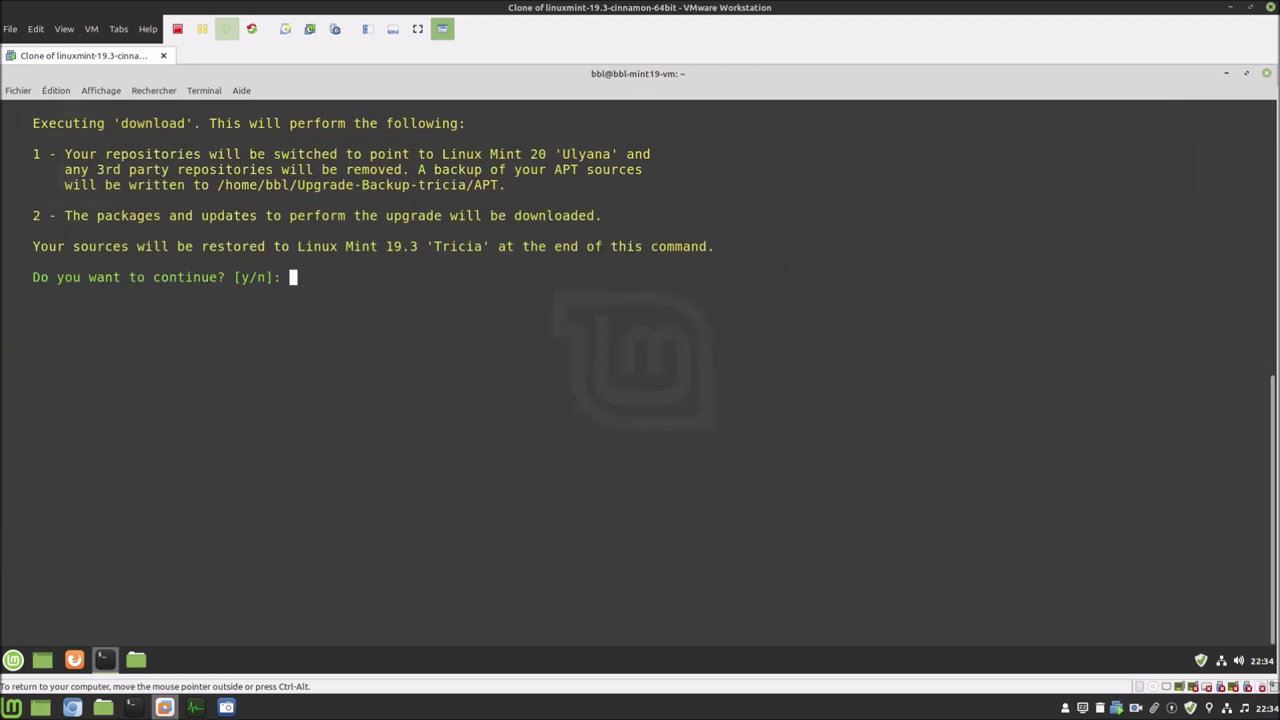
{"action": "type", "text": "y"}
{"action": "key", "text": "Return"}
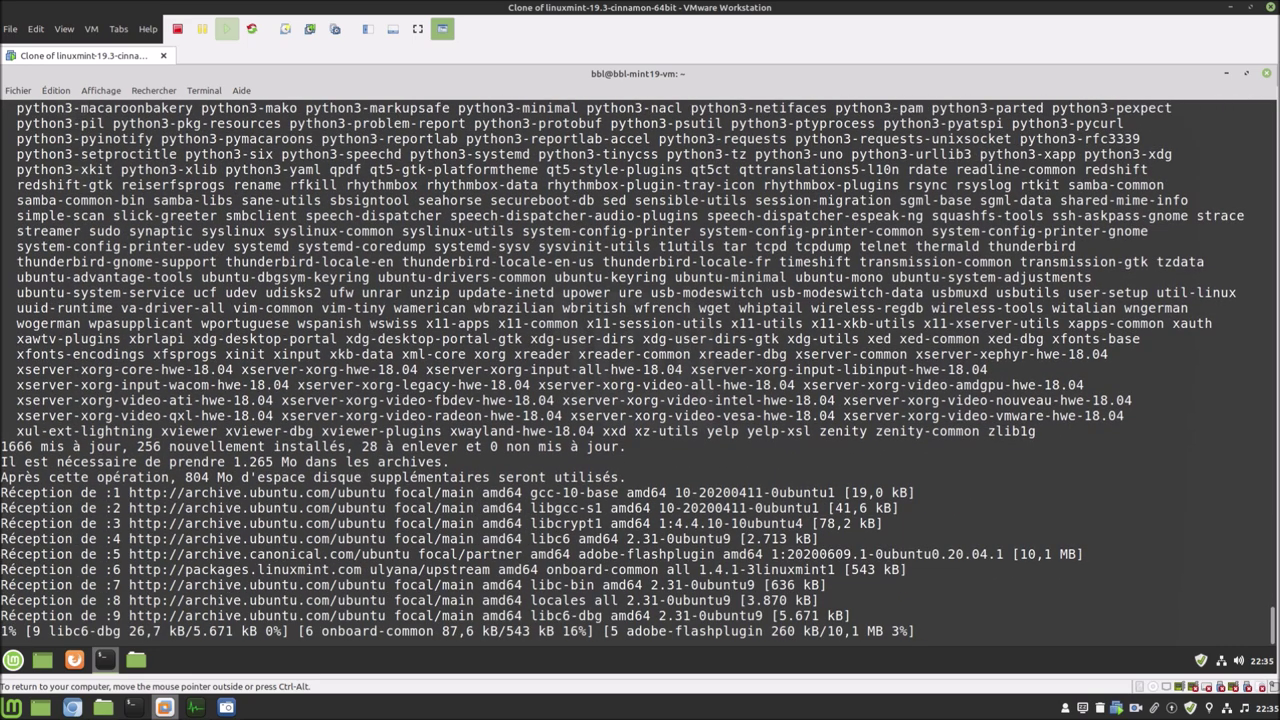
Switch to the Linux Mint tutorial in Chromium and copy the mintupgrade upgrade command from section D4.
{"action": "left_click", "coordinate": [70, 707]}
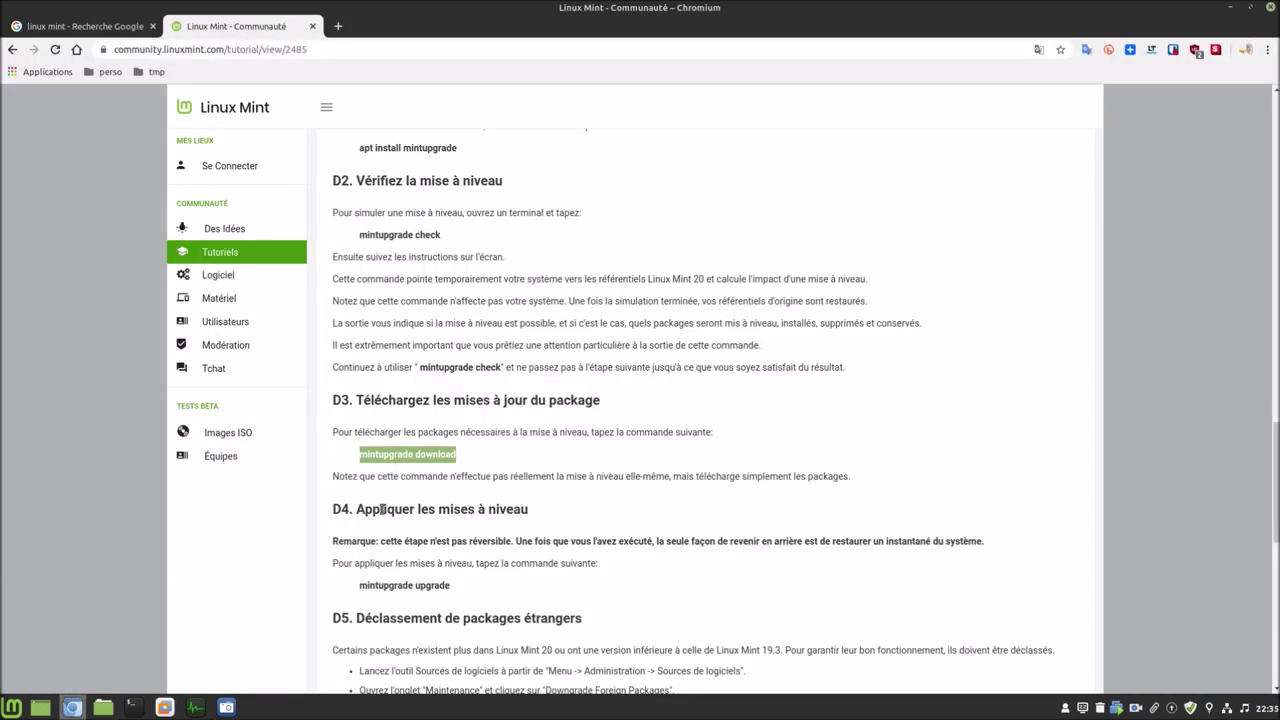
{"action": "scroll", "coordinate": [382, 509], "scroll_direction": "down", "scroll_amount": 6}
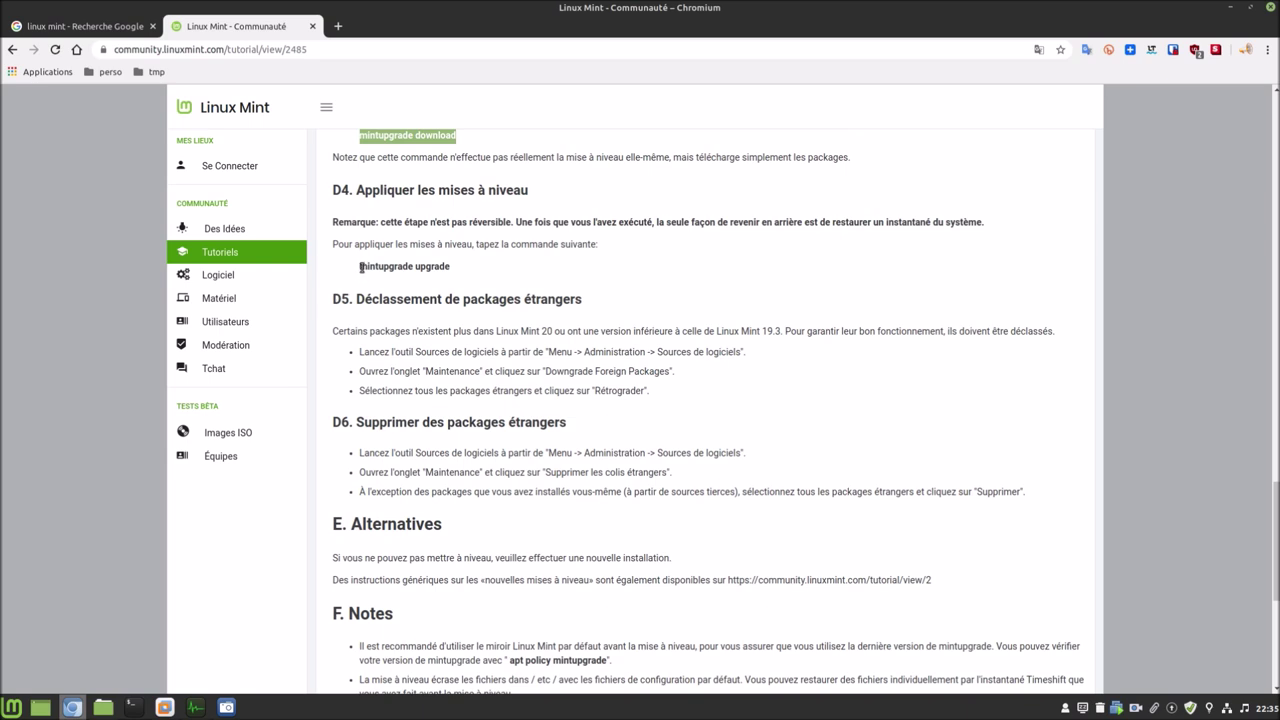
{"action": "left_click", "coordinate": [361, 267]}
{"action": "left_click_drag", "start_coordinate": [360, 267], "coordinate": [450, 274]}
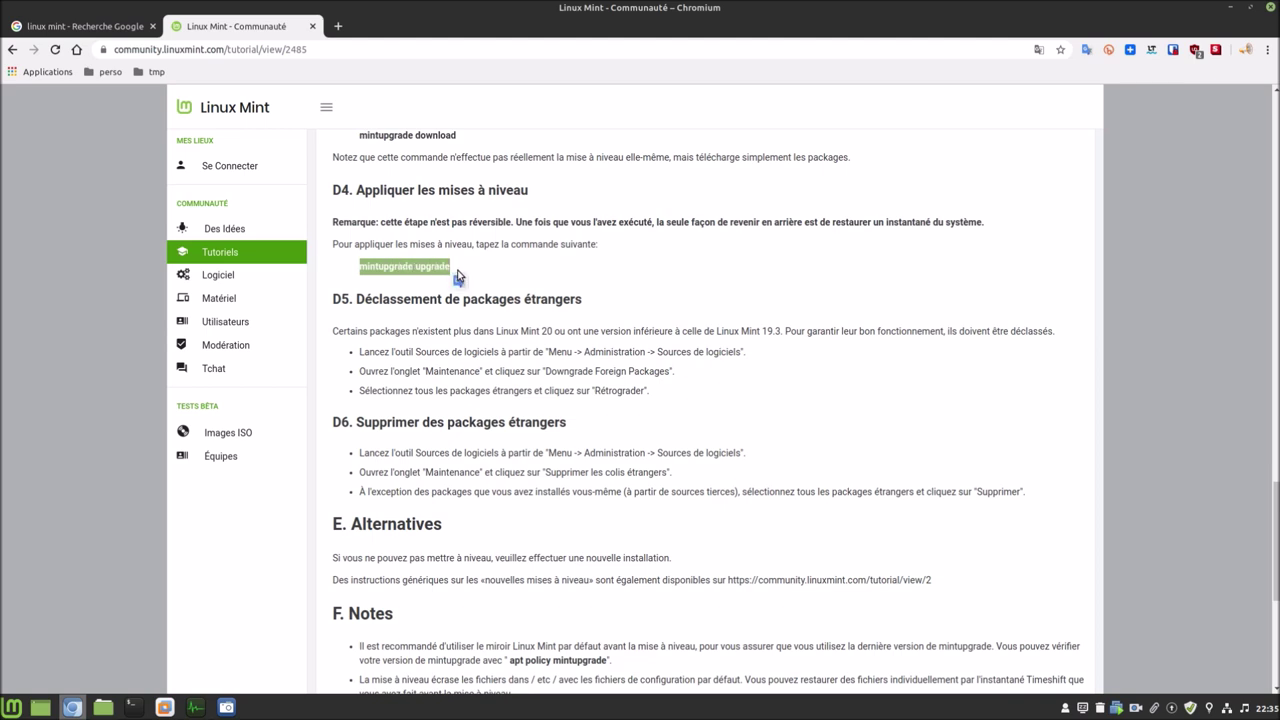
{"action": "right_click", "coordinate": [449, 268]}
{"action": "left_click", "coordinate": [453, 277]}
Switch back to VMware Workstation, dismiss the system reports window, and run the copied mintupgrade upgrade command, answering y to both confirmations.
{"action": "left_click", "coordinate": [166, 707]}
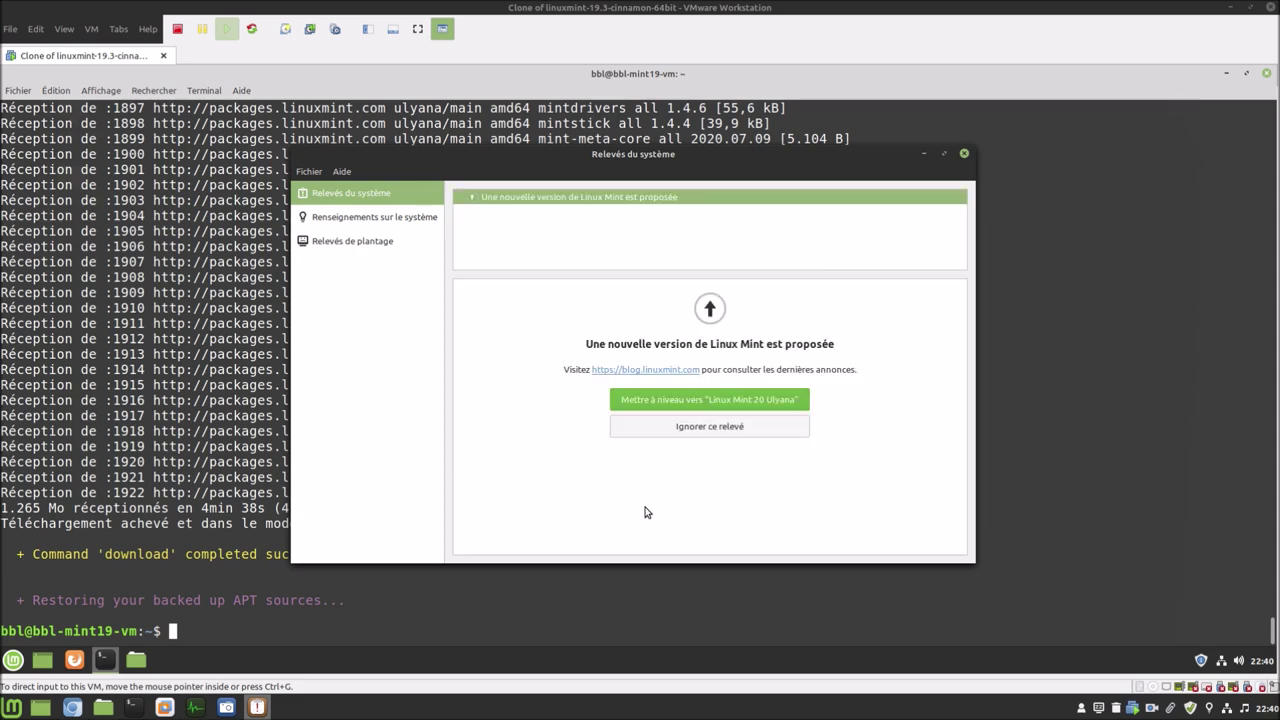
{"action": "left_click", "coordinate": [963, 155]}
{"action": "right_click", "coordinate": [504, 558]}
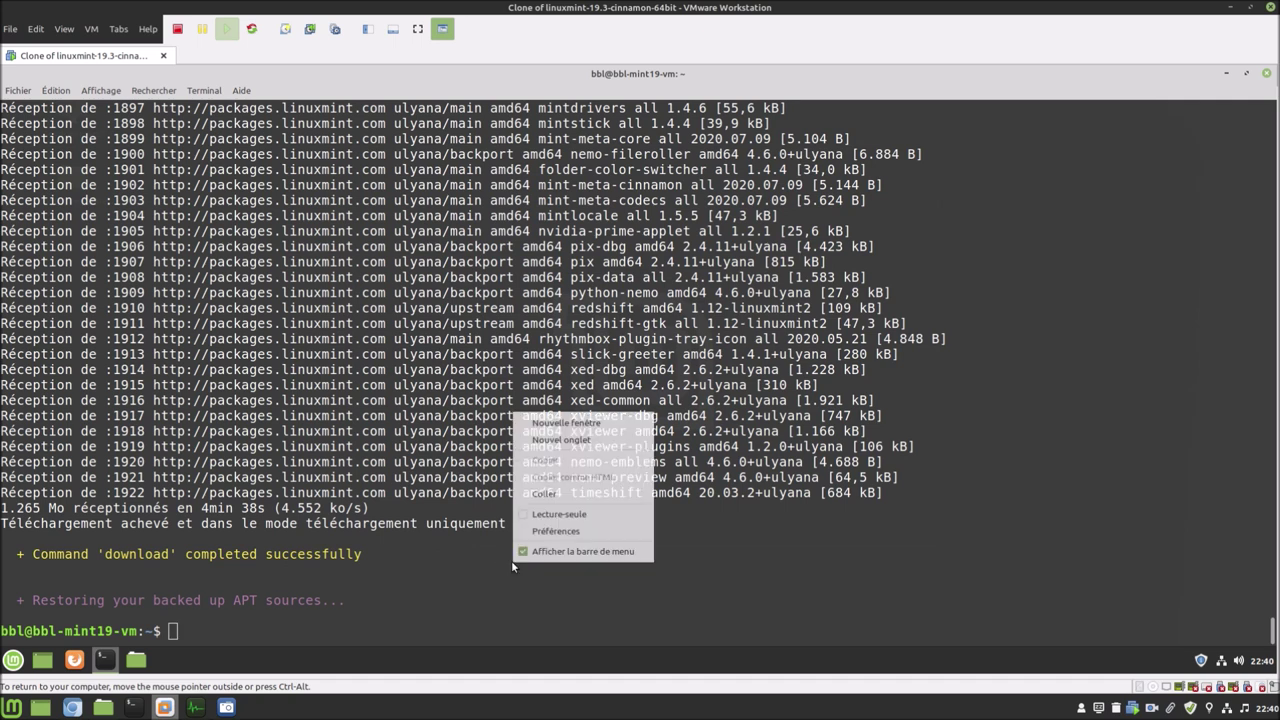
{"action": "left_click", "coordinate": [551, 496]}
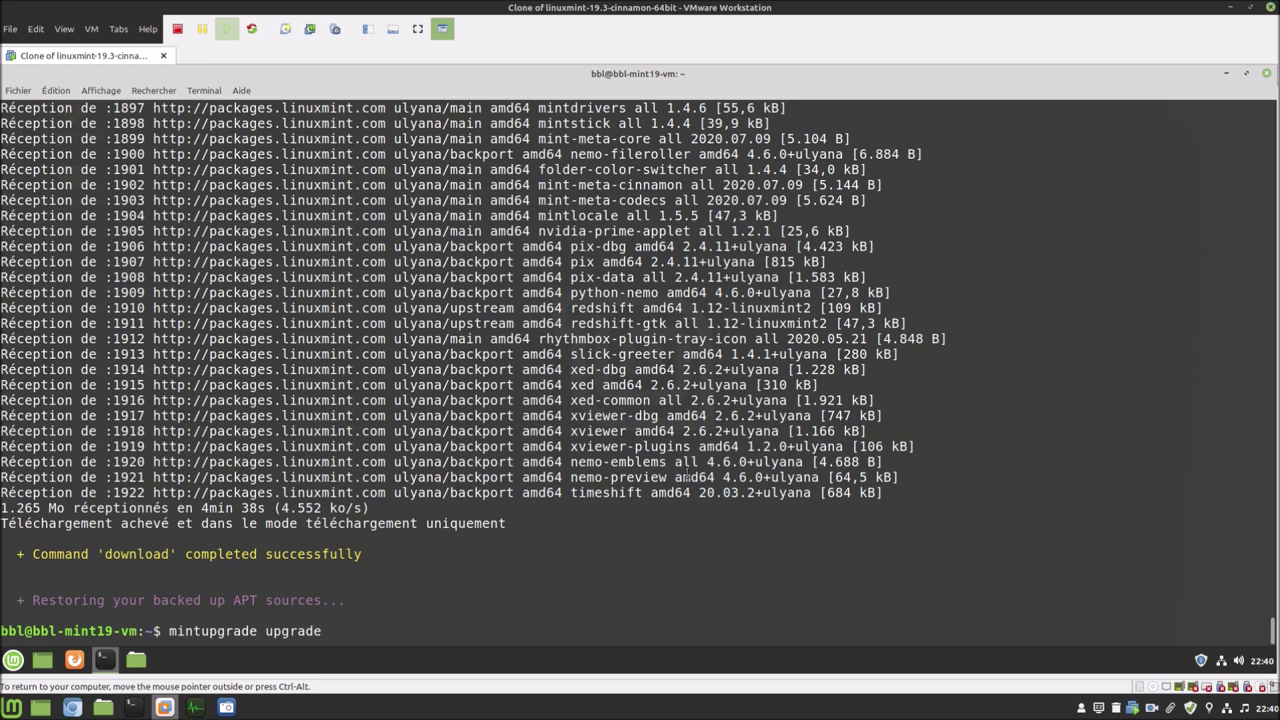
{"action": "key", "text": "Return"}
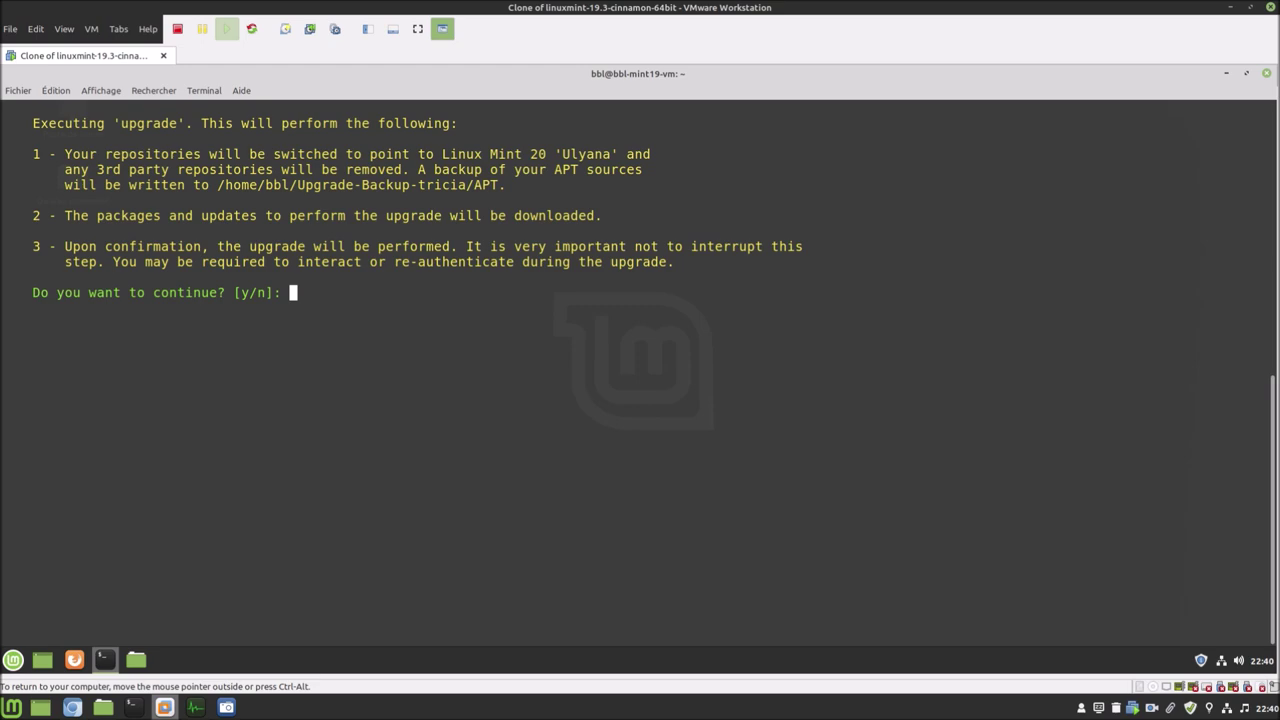
{"action": "type", "text": "y"}
{"action": "key", "text": "Return"}
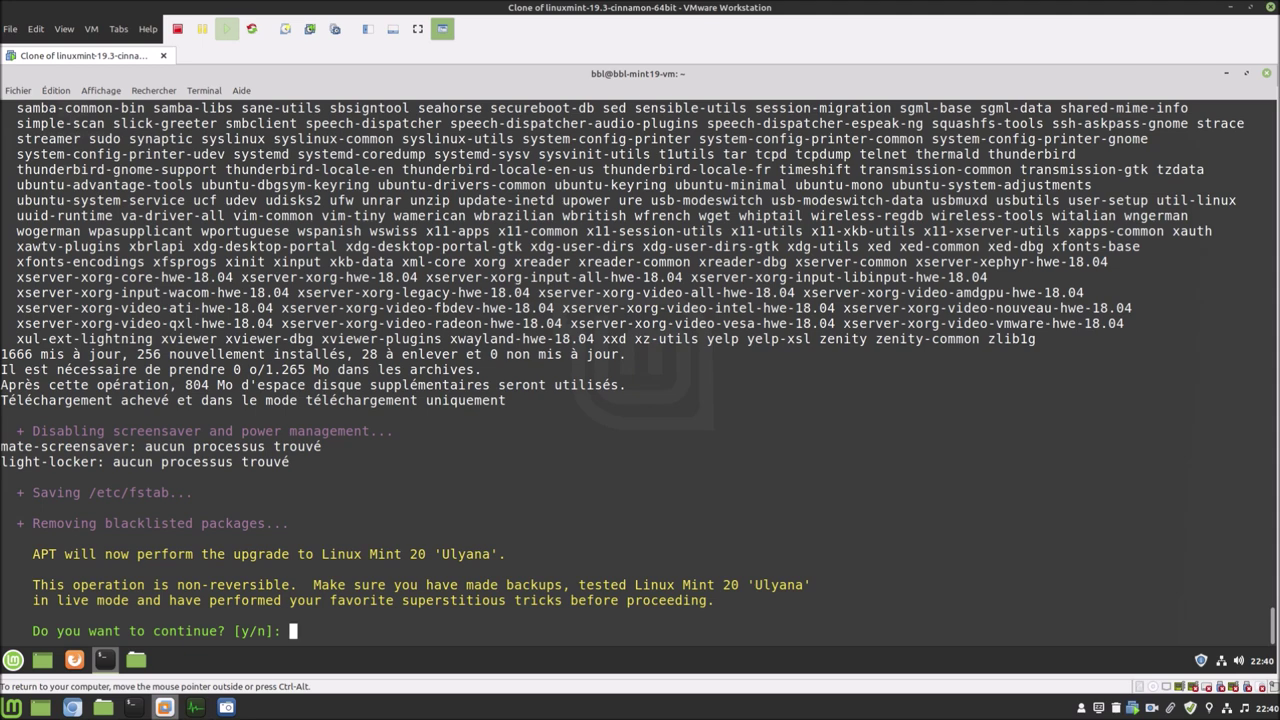
{"action": "type", "text": "y"}
{"action": "key", "text": "Return"}
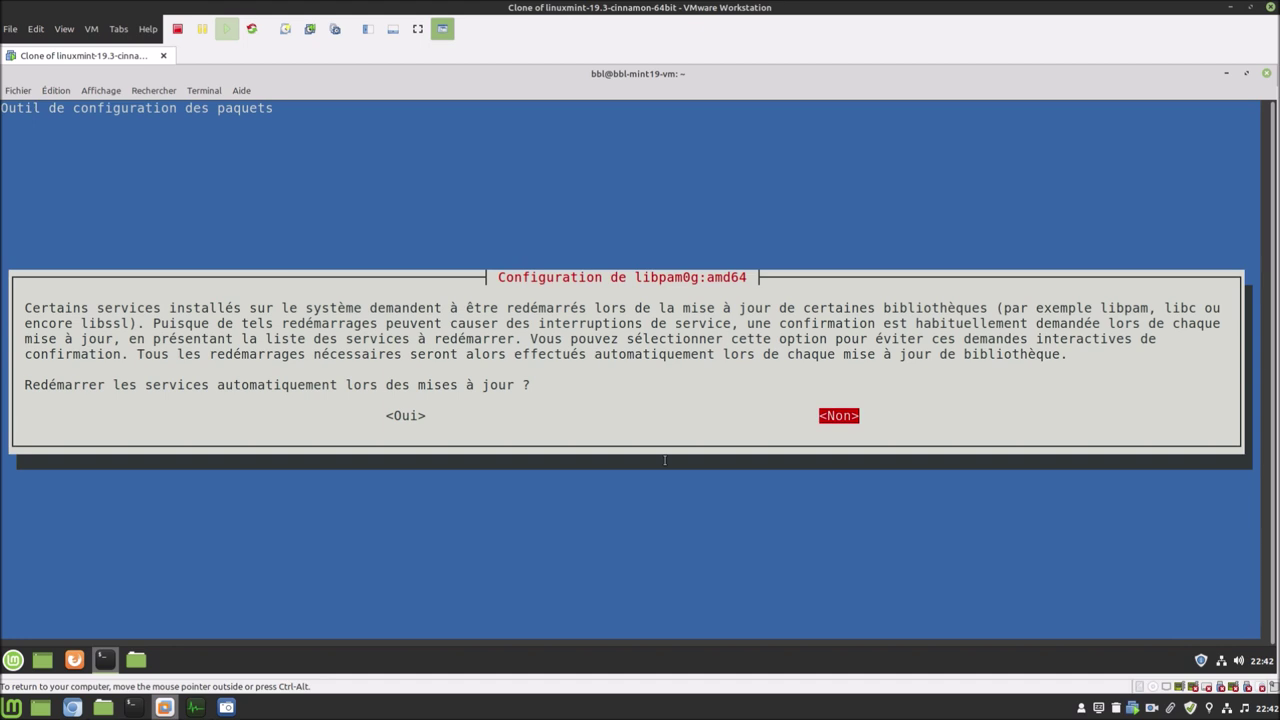
Accept automatic service restarts (Oui) in the libpam0g configuration and submit the sudo password to continue the upgrade.
{"action": "key", "text": "Left"}
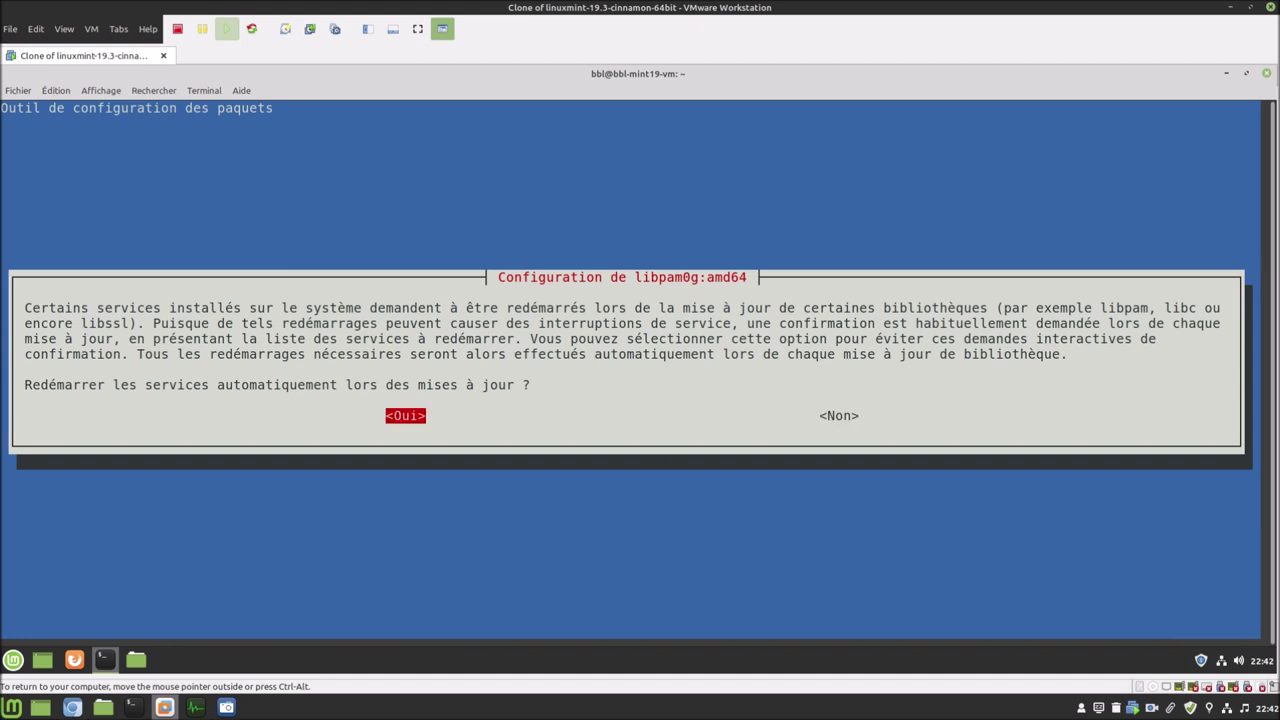
{"action": "key", "text": "Return"}
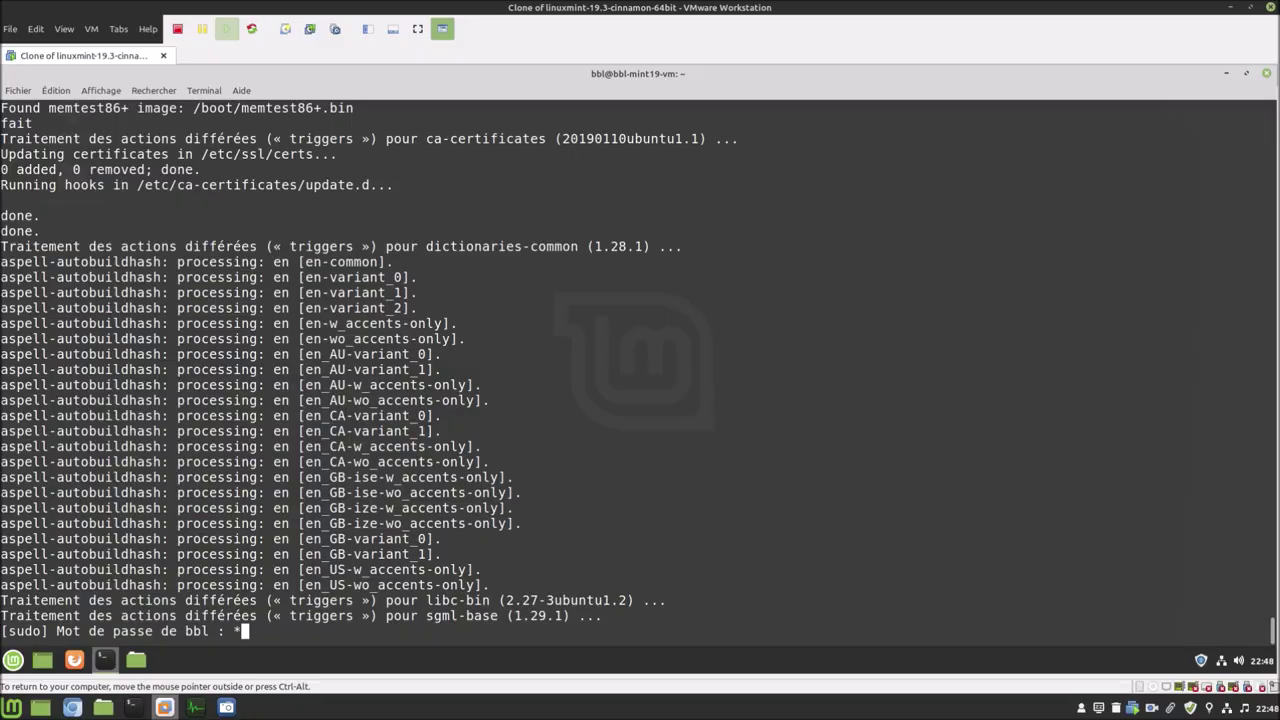
{"action": "key", "text": "Return"}
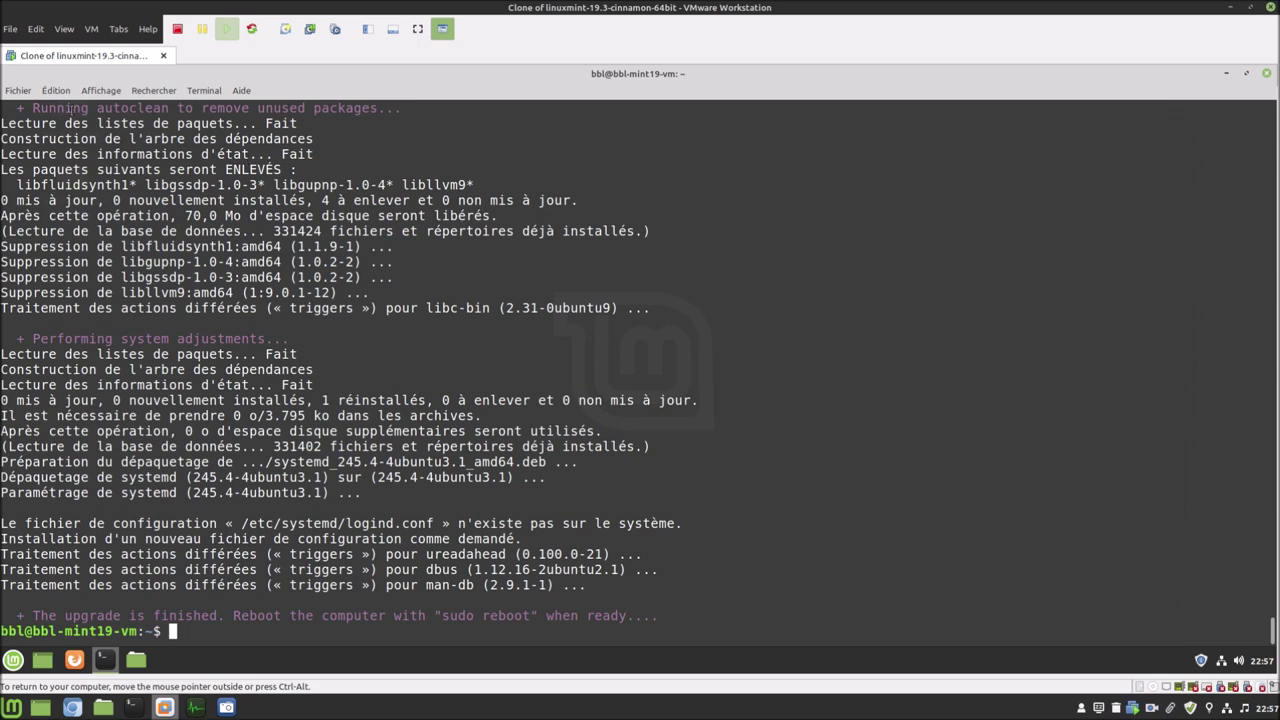
Look through the upgrade output in the terminal and check the history line limit in the profile's scrolling (Défilement) preferences.
{"action": "left_click", "coordinate": [57, 91]}
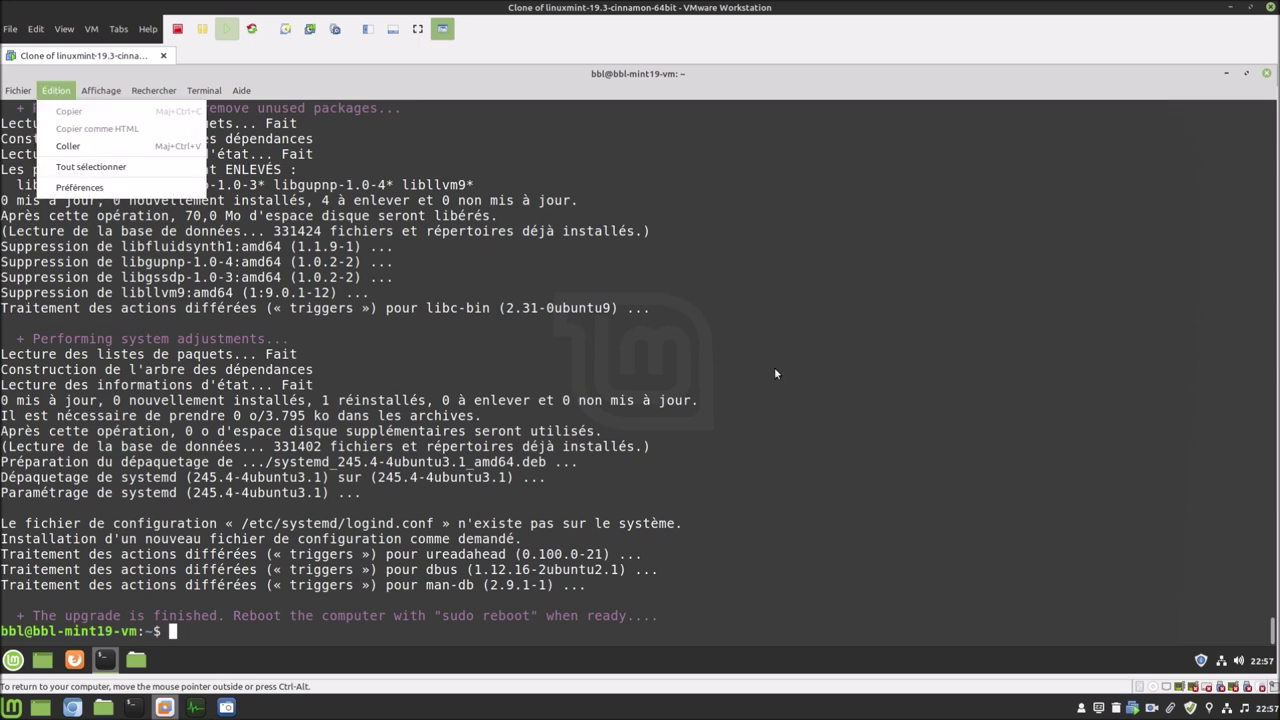
{"action": "left_click", "coordinate": [1274, 631]}
{"action": "left_click_drag", "start_coordinate": [1274, 631], "coordinate": [1249, 100]}
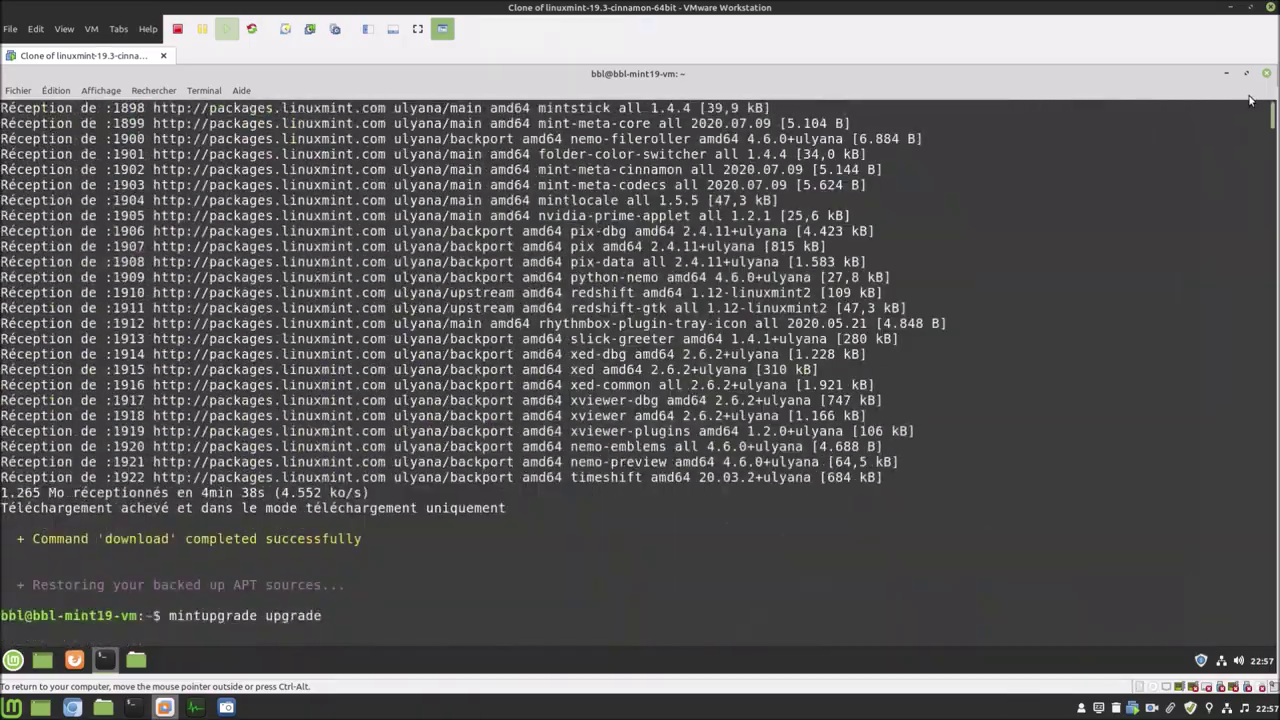
{"action": "left_click_drag", "start_coordinate": [1260, 107], "coordinate": [1270, 641]}
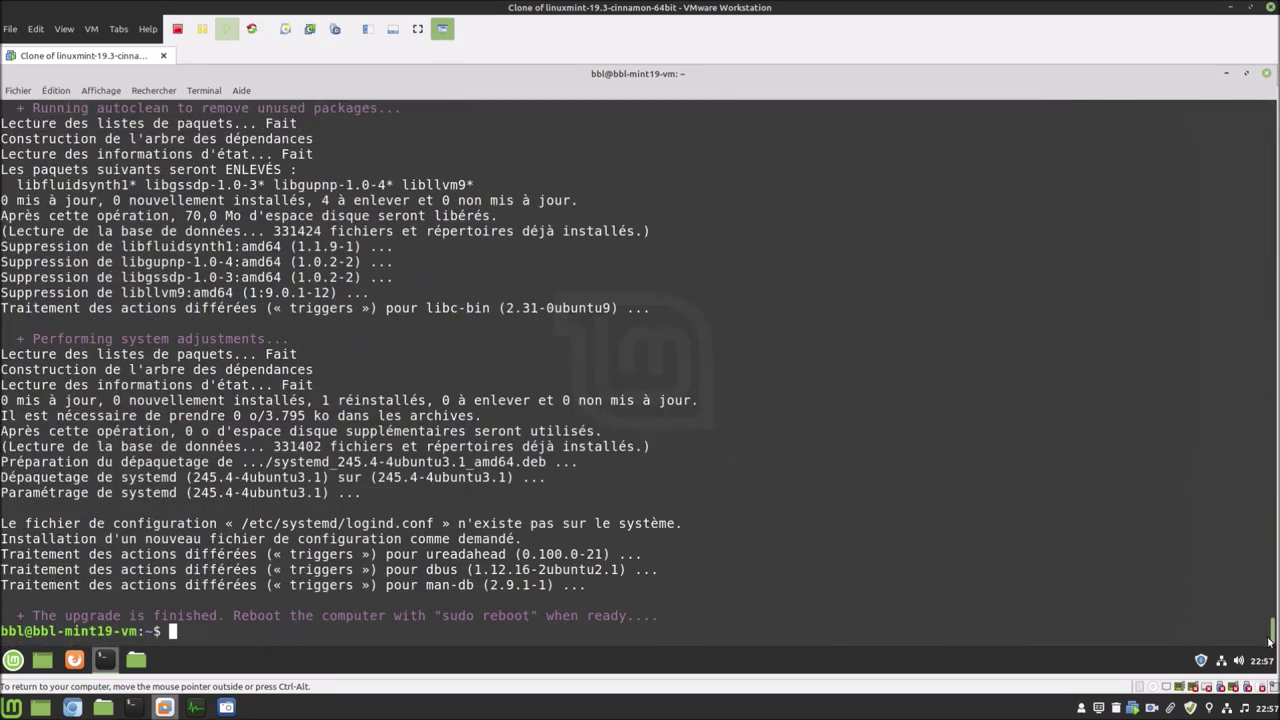
{"action": "left_click", "coordinate": [56, 90]}
{"action": "left_click", "coordinate": [76, 190]}
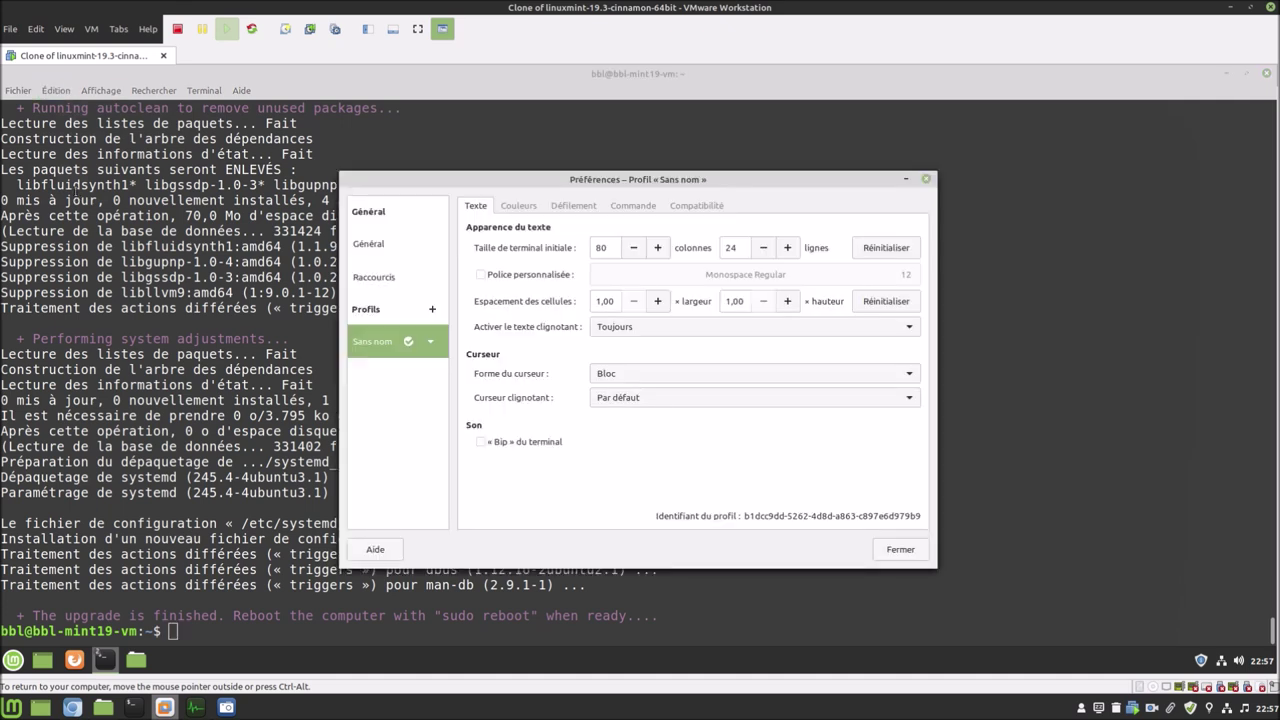
{"action": "left_click", "coordinate": [572, 208]}
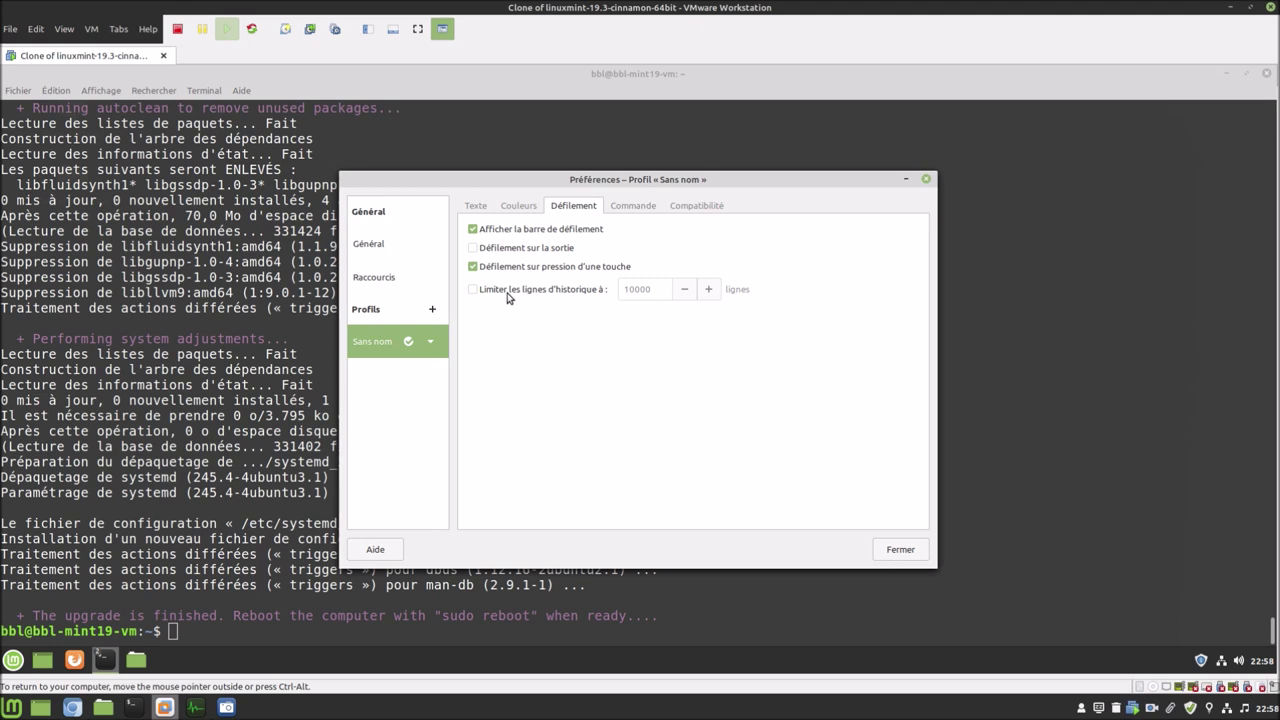
{"action": "left_click", "coordinate": [898, 550]}
Check the screen-off and suspend delays under Gestion d'alimentation in the virtual machine's system settings, then close them.
{"action": "left_click", "coordinate": [16, 660]}
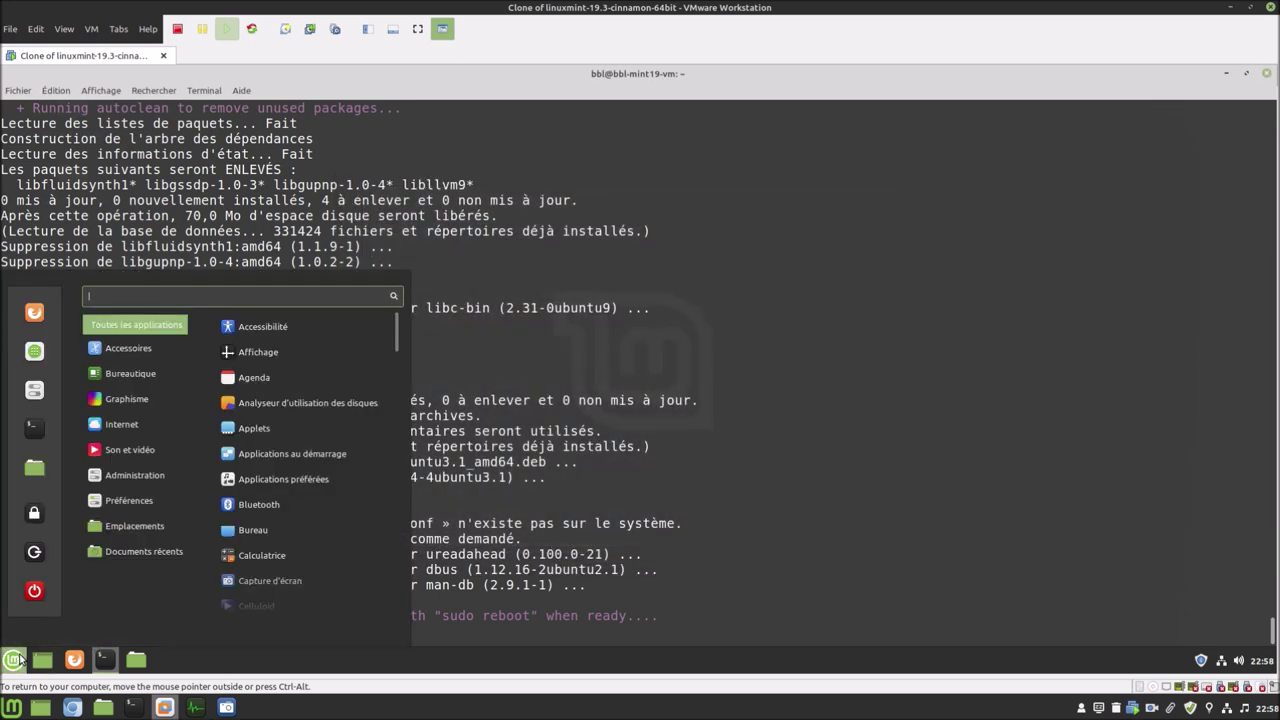
{"action": "left_click", "coordinate": [35, 391]}
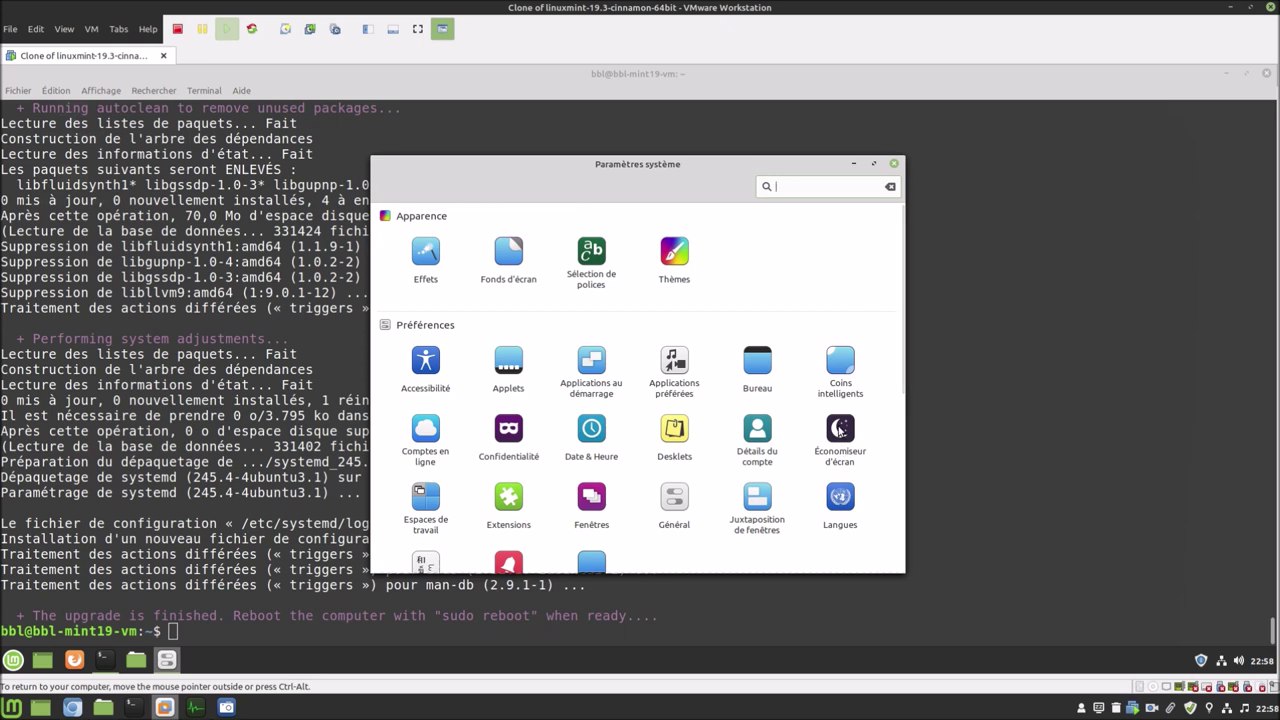
{"action": "scroll", "coordinate": [838, 430], "scroll_direction": "down", "scroll_amount": 5}
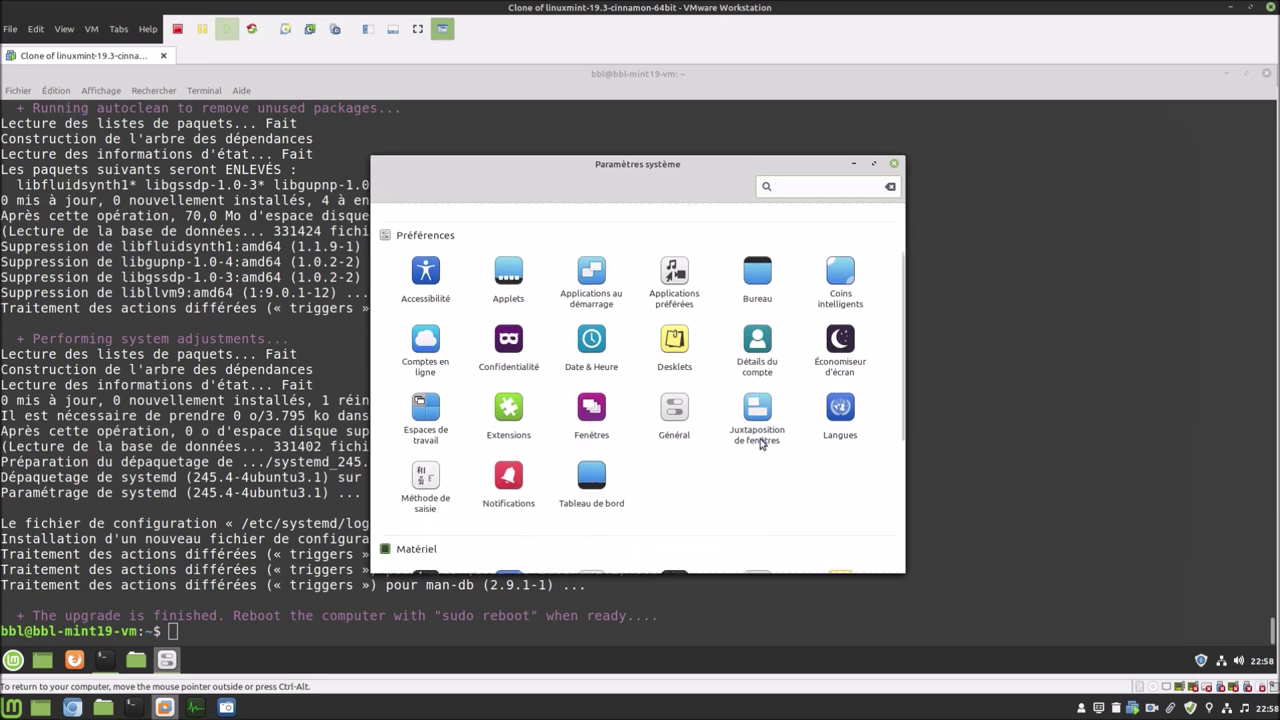
{"action": "scroll", "coordinate": [790, 455], "scroll_direction": "up", "scroll_amount": 1}
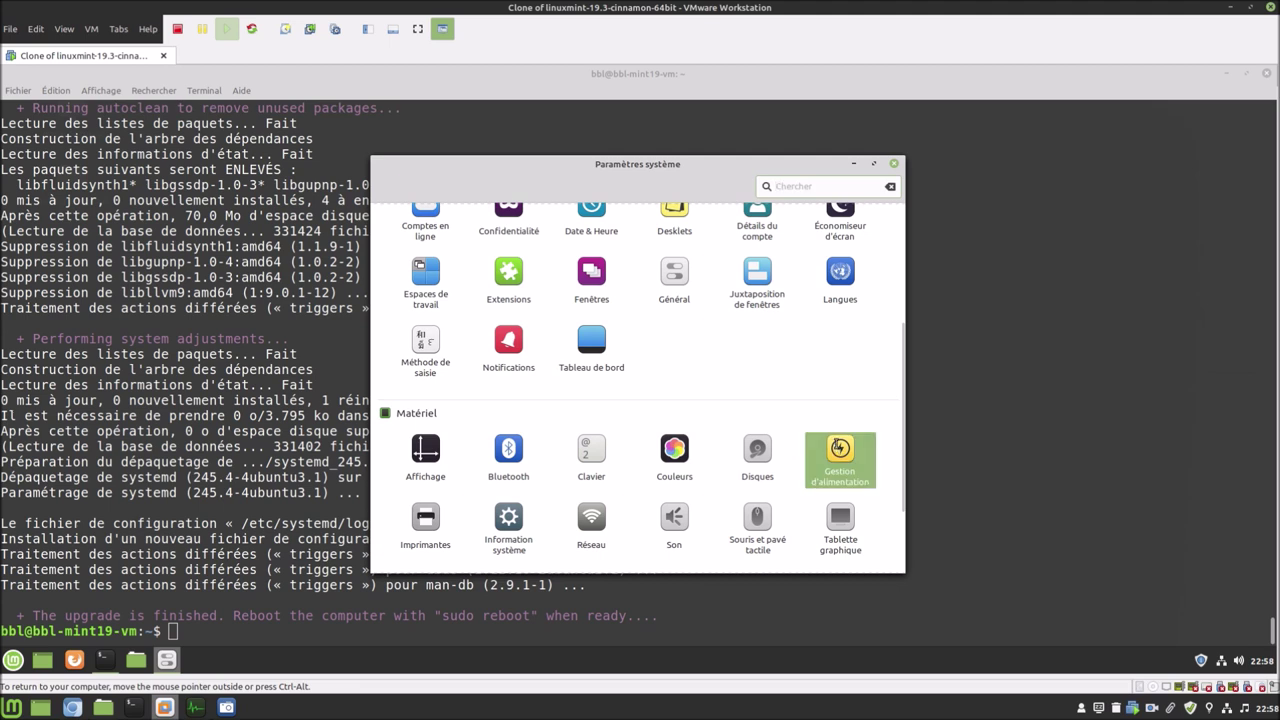
{"action": "left_click", "coordinate": [840, 458]}
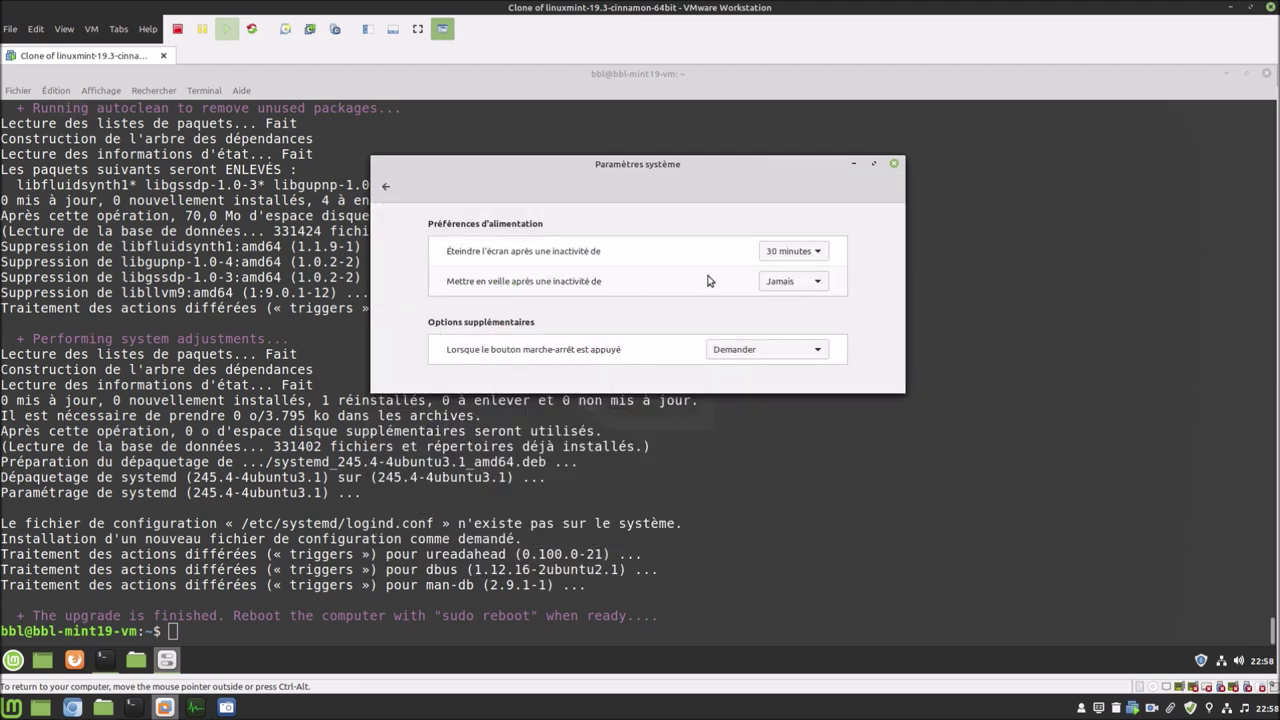
{"action": "left_click", "coordinate": [896, 166]}
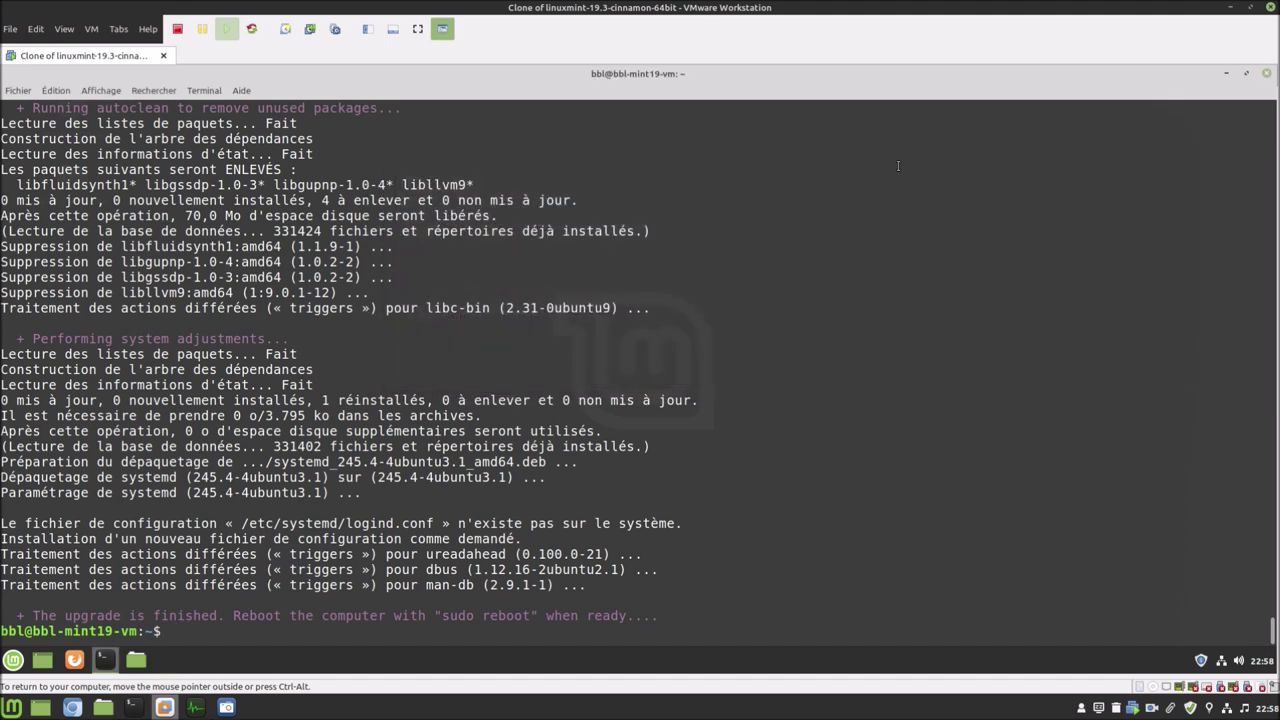
Restart the virtual machine with sudo reboot and log back in with the account password.
{"action": "type", "text": "sudo reboot"}
{"action": "key", "text": "Return"}
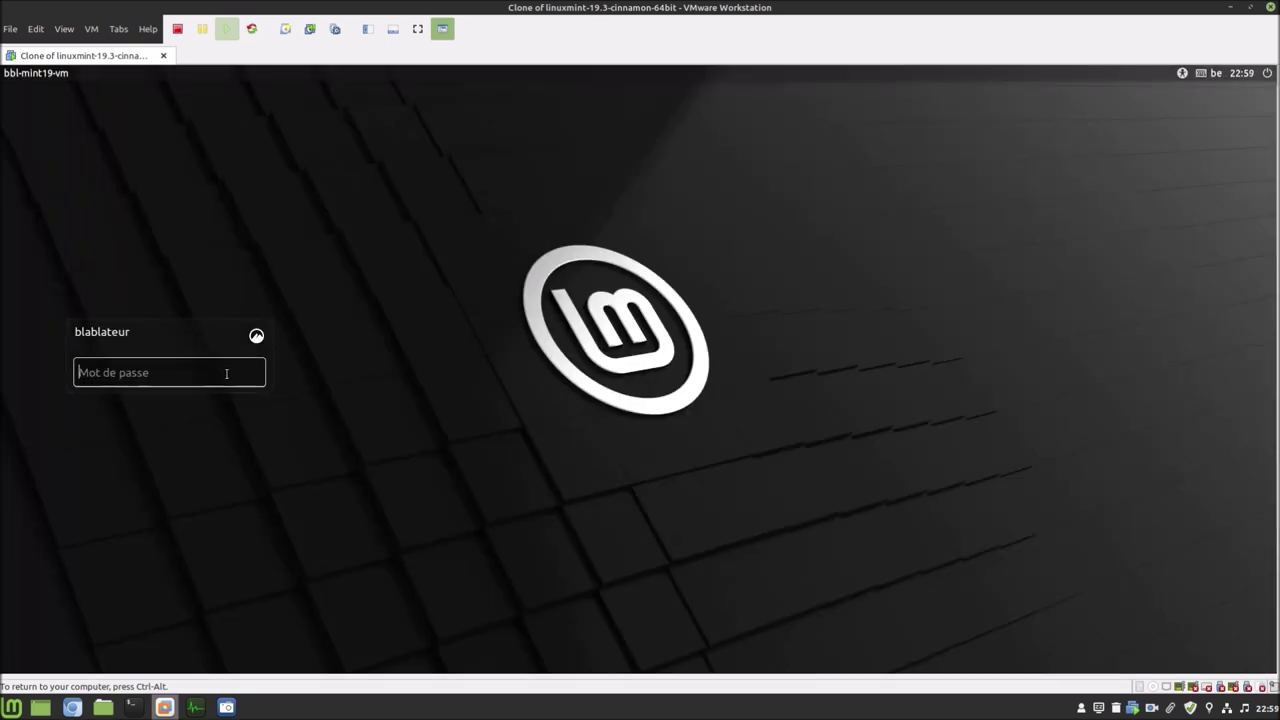
{"action": "type", "text": "*****"}
{"action": "key", "text": "Return"}
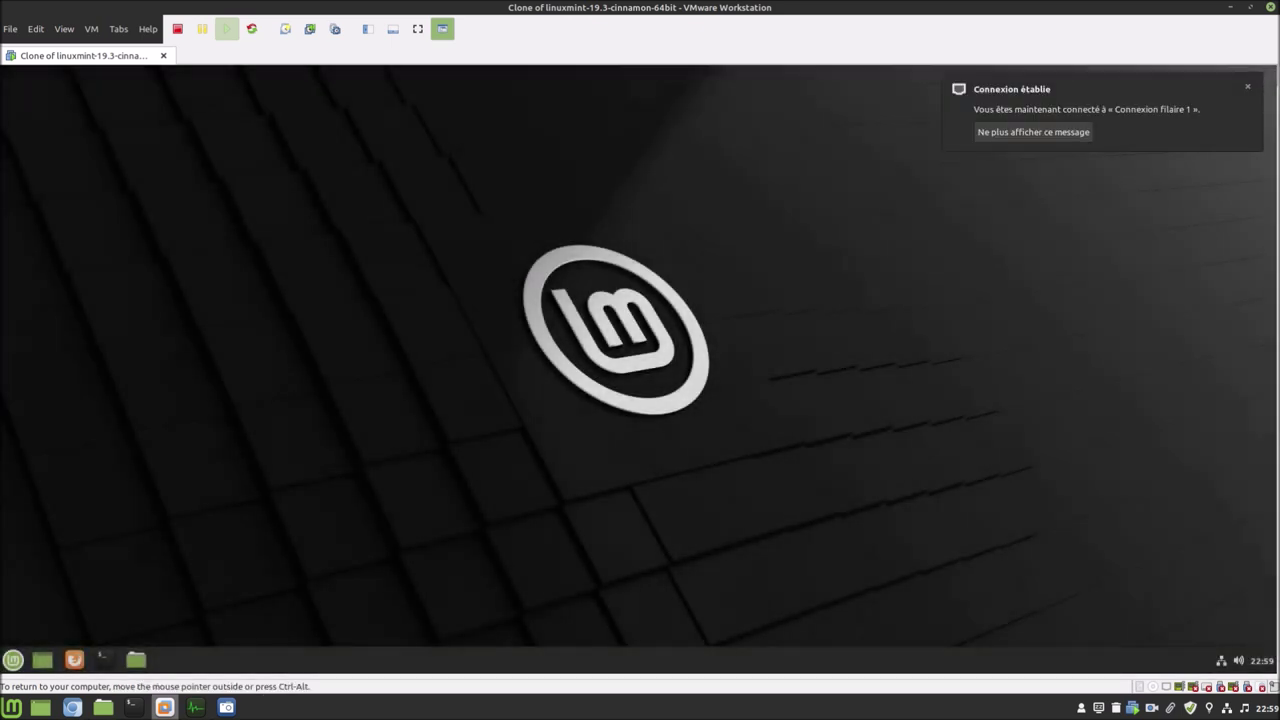
Check the operating system and Cinnamon versions under Information système in the system settings, and close the window.
{"action": "left_click_drag", "start_coordinate": [286, 222], "coordinate": [1027, 536]}
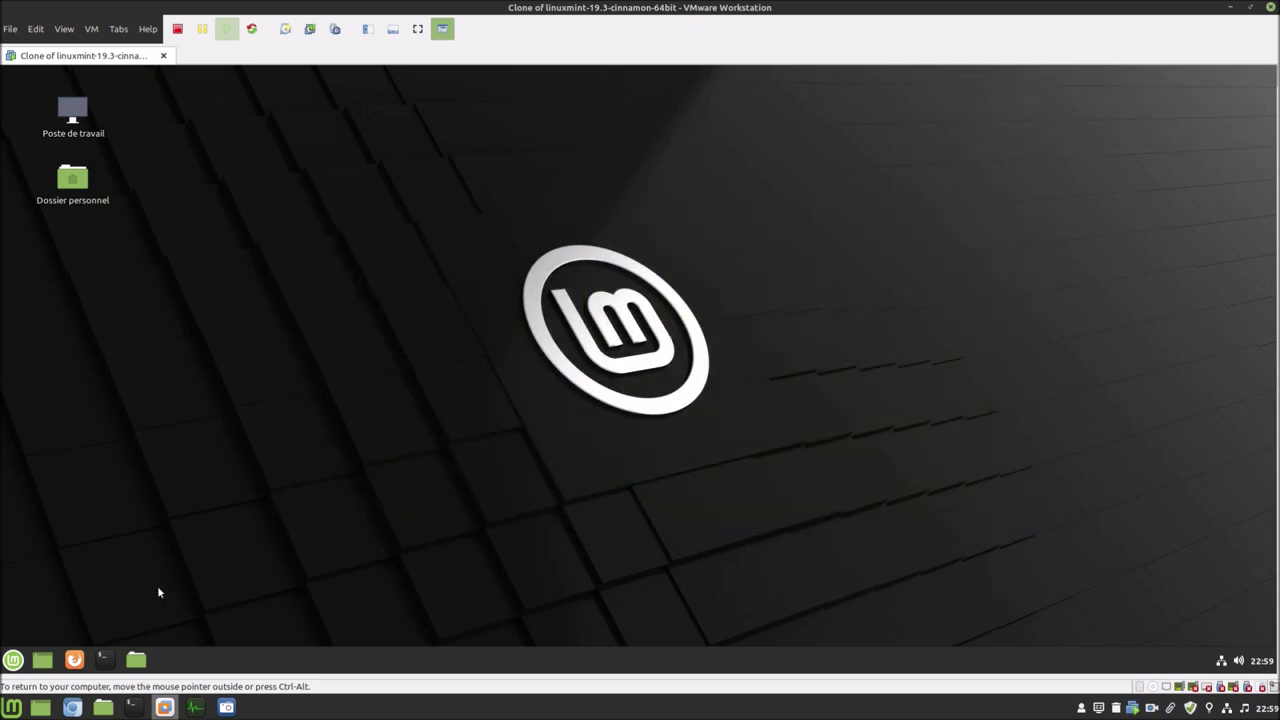
{"action": "left_click", "coordinate": [13, 660]}
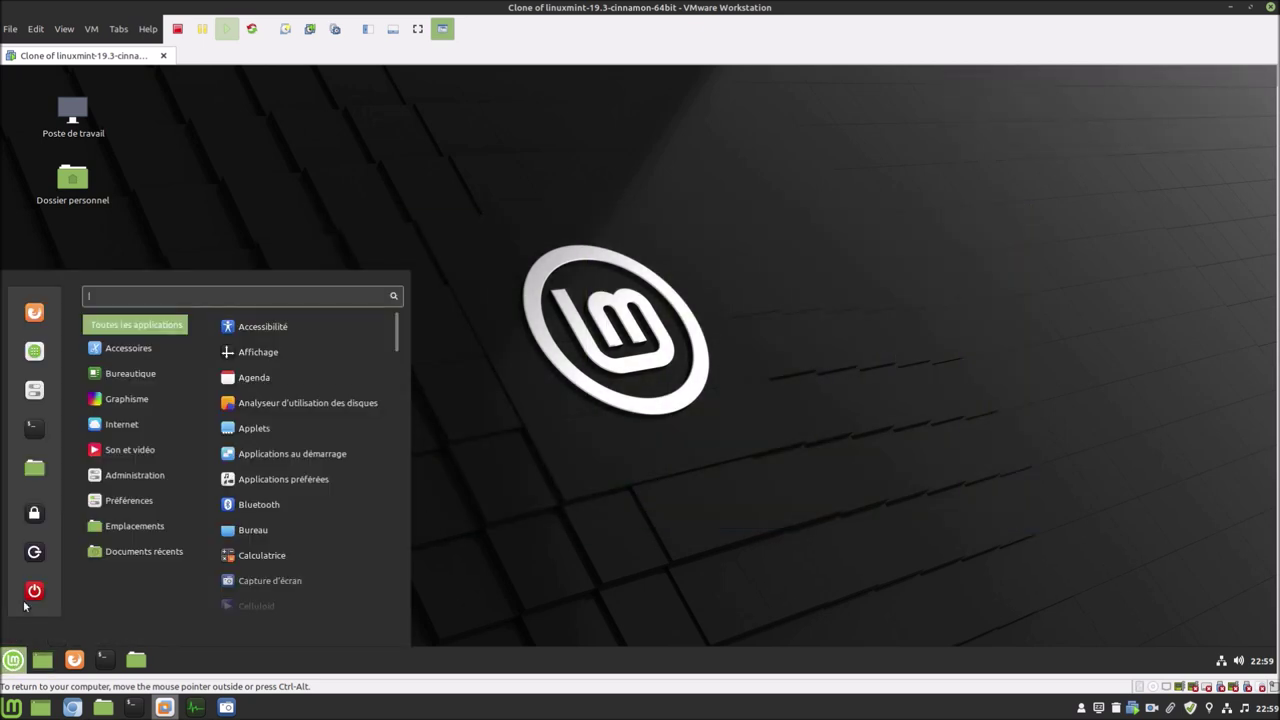
{"action": "left_click", "coordinate": [28, 393]}
{"action": "scroll", "coordinate": [596, 450], "scroll_direction": "down", "scroll_amount": 5}
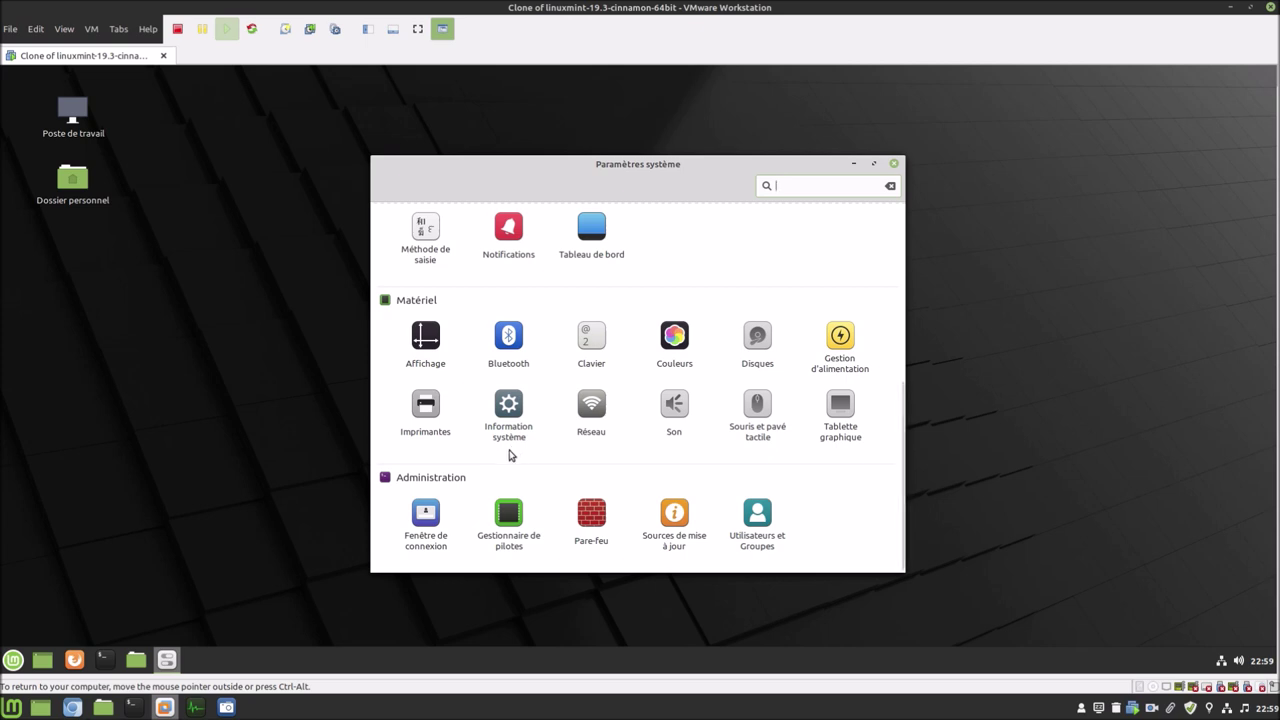
{"action": "left_click", "coordinate": [512, 405]}
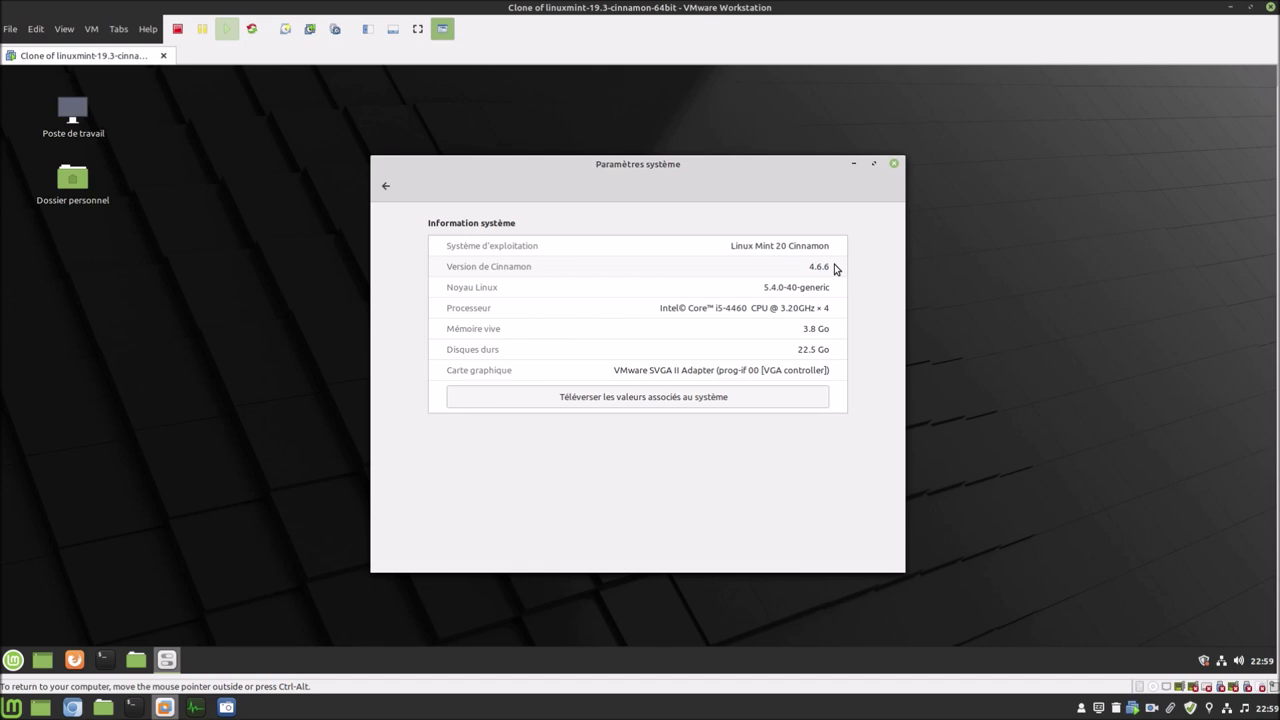
{"action": "left_click", "coordinate": [893, 163]}
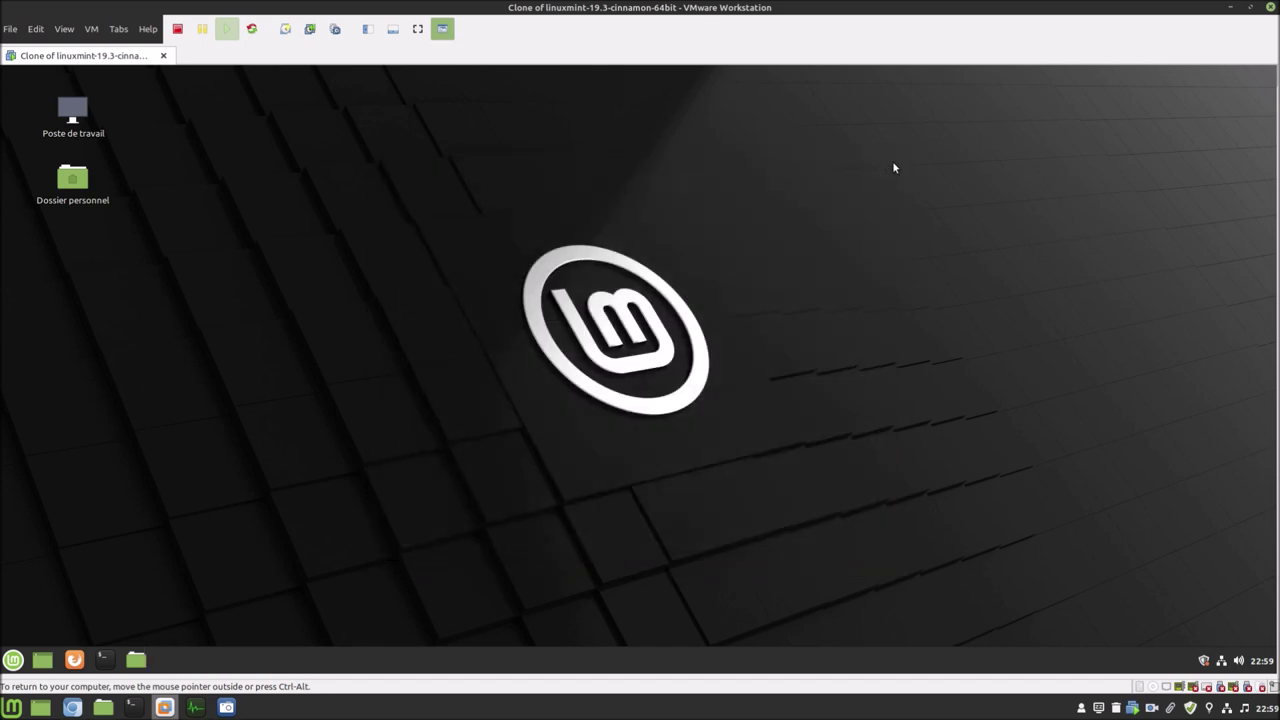
Install the pending Linux kernel 5.4.0-40.44 update from the virtual machine's update manager, accepting the additional packages and authenticating with the account password.
{"action": "left_click", "coordinate": [1205, 661]}
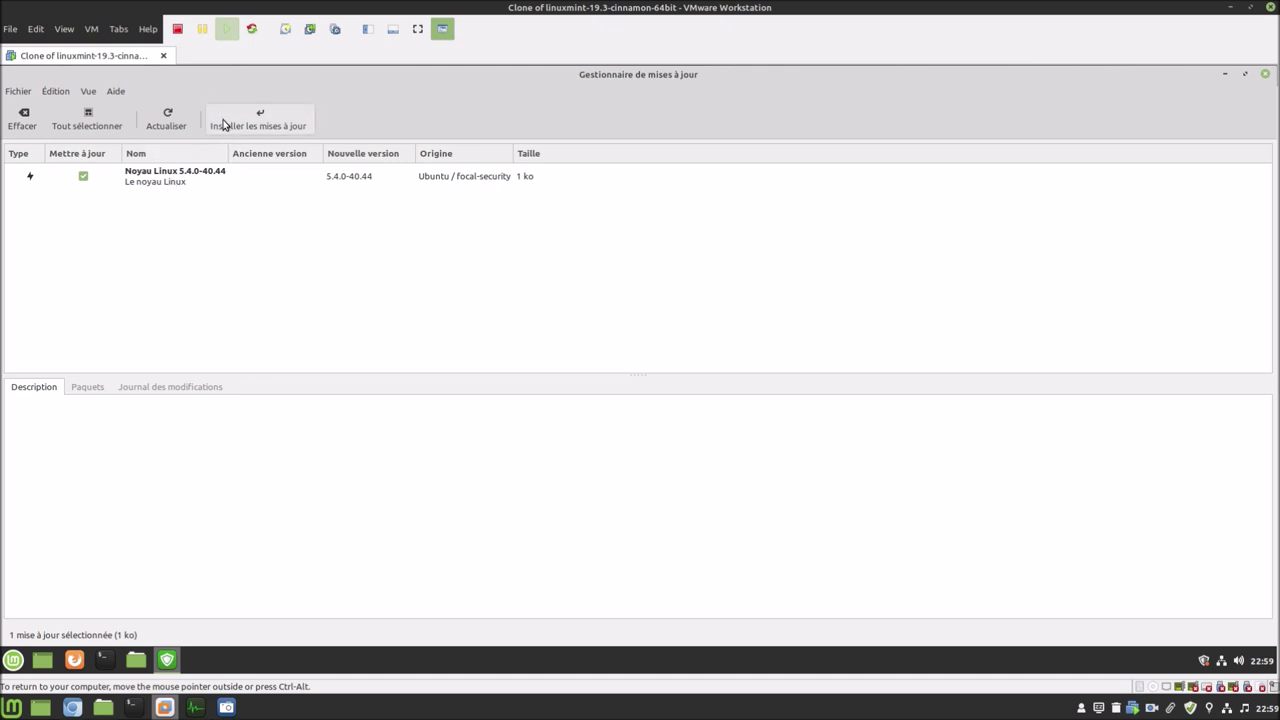
{"action": "left_click", "coordinate": [54, 90]}
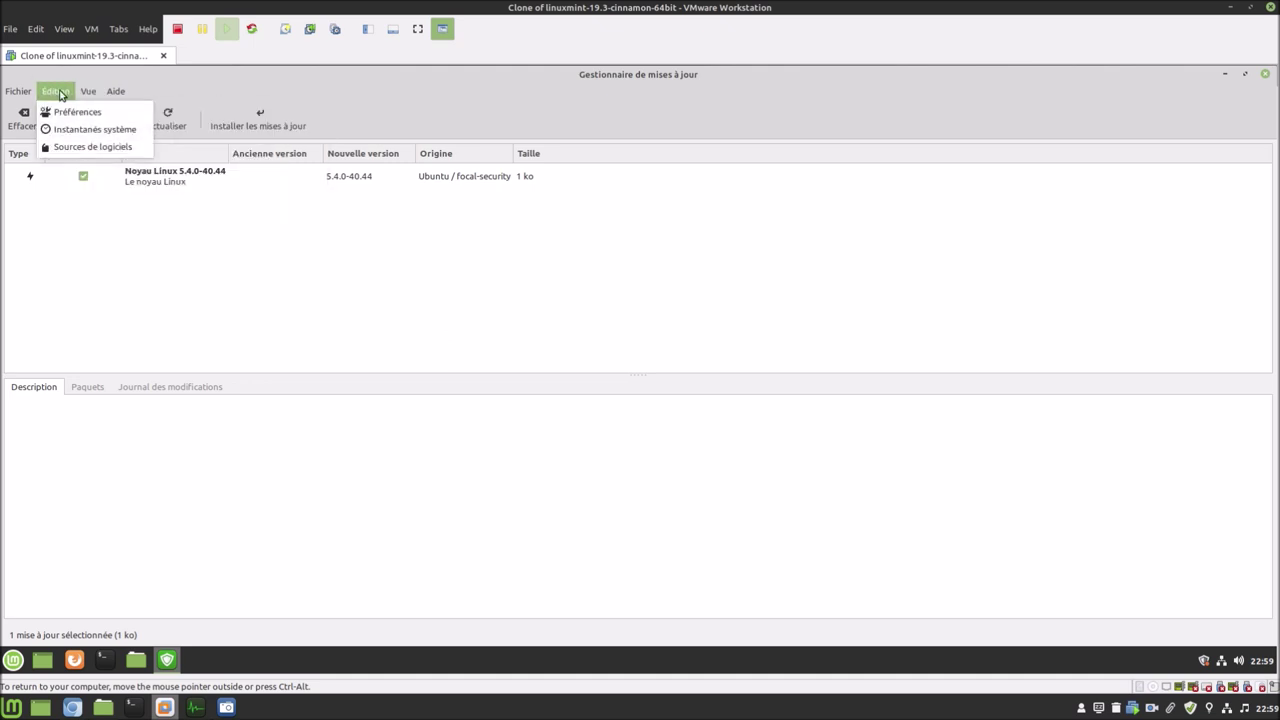
{"action": "left_click", "coordinate": [352, 270]}
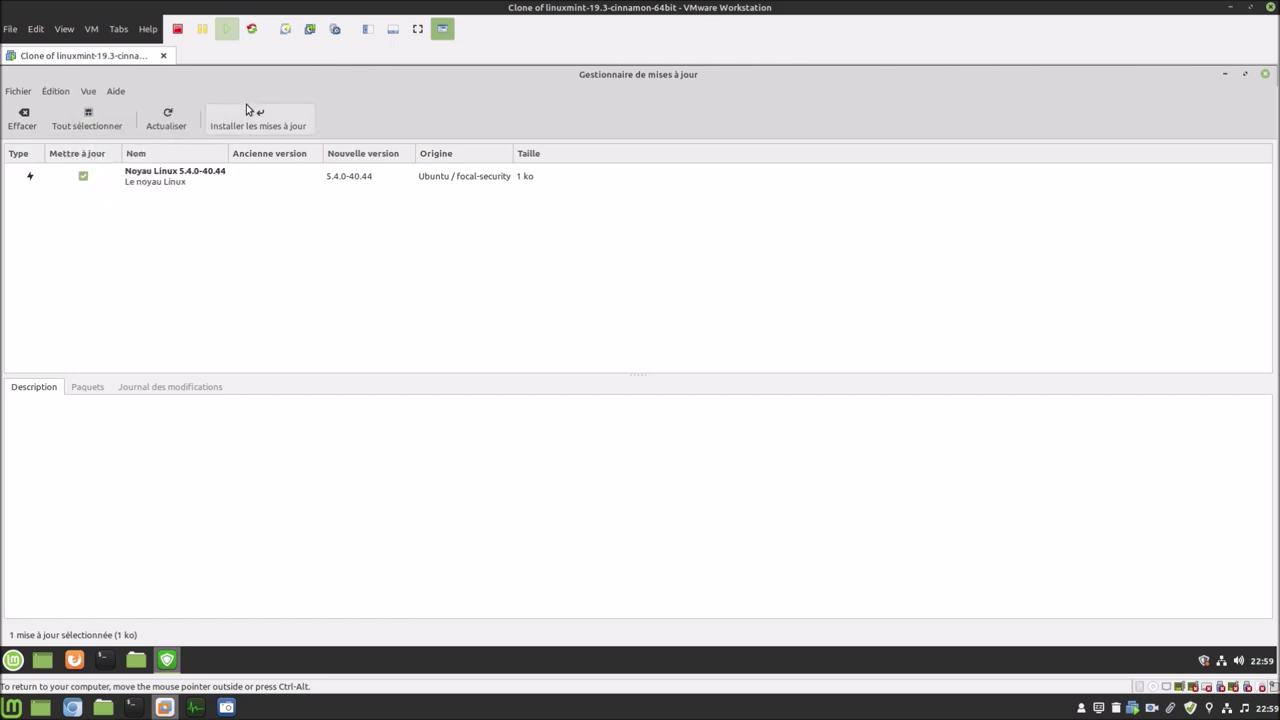
{"action": "left_click", "coordinate": [247, 108]}
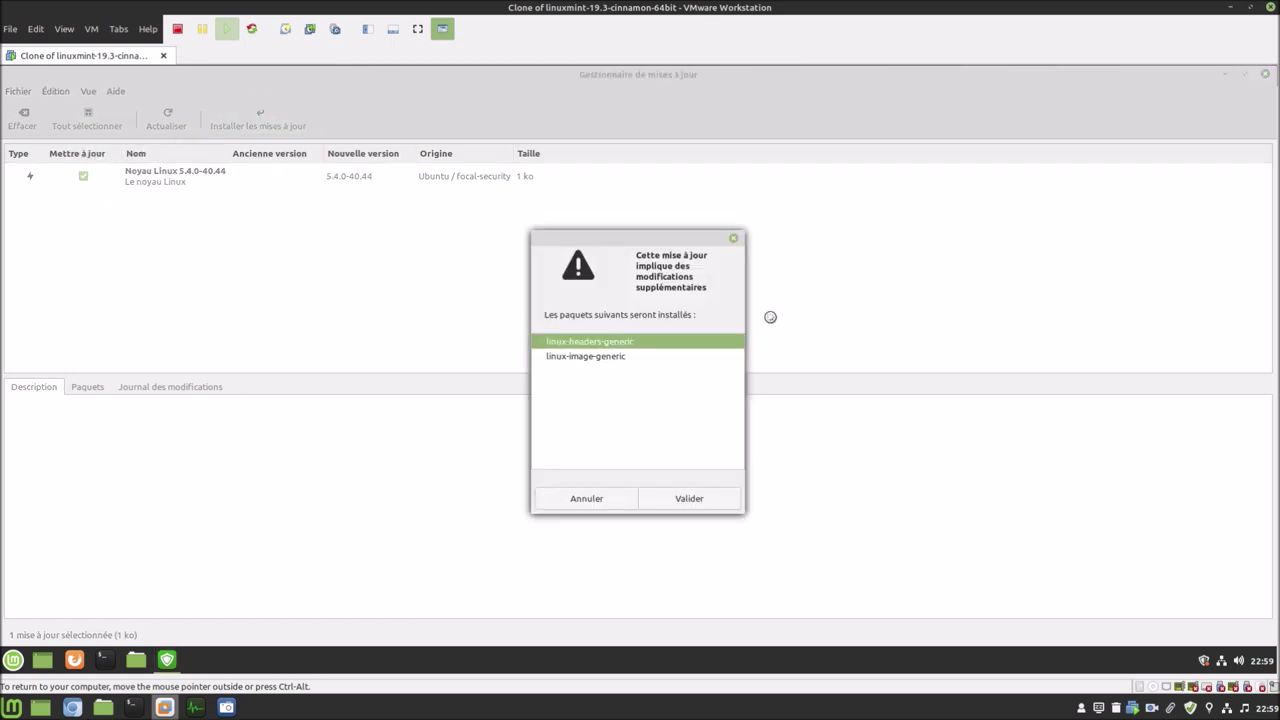
{"action": "left_click", "coordinate": [700, 494]}
{"action": "type", "text": "••••"}
{"action": "key", "text": "Return"}
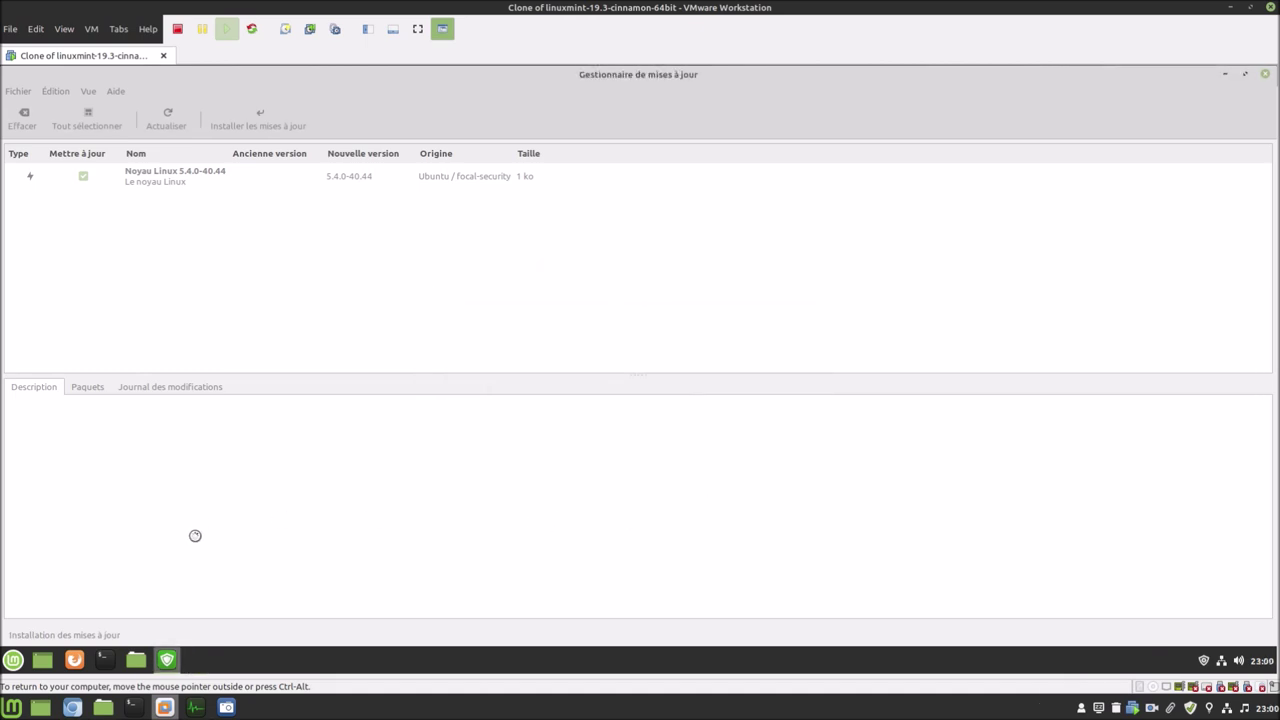
Search the virtual machine's applications for "war" to look for Warpinator, then return to the update manager.
{"action": "left_click", "coordinate": [6, 667]}
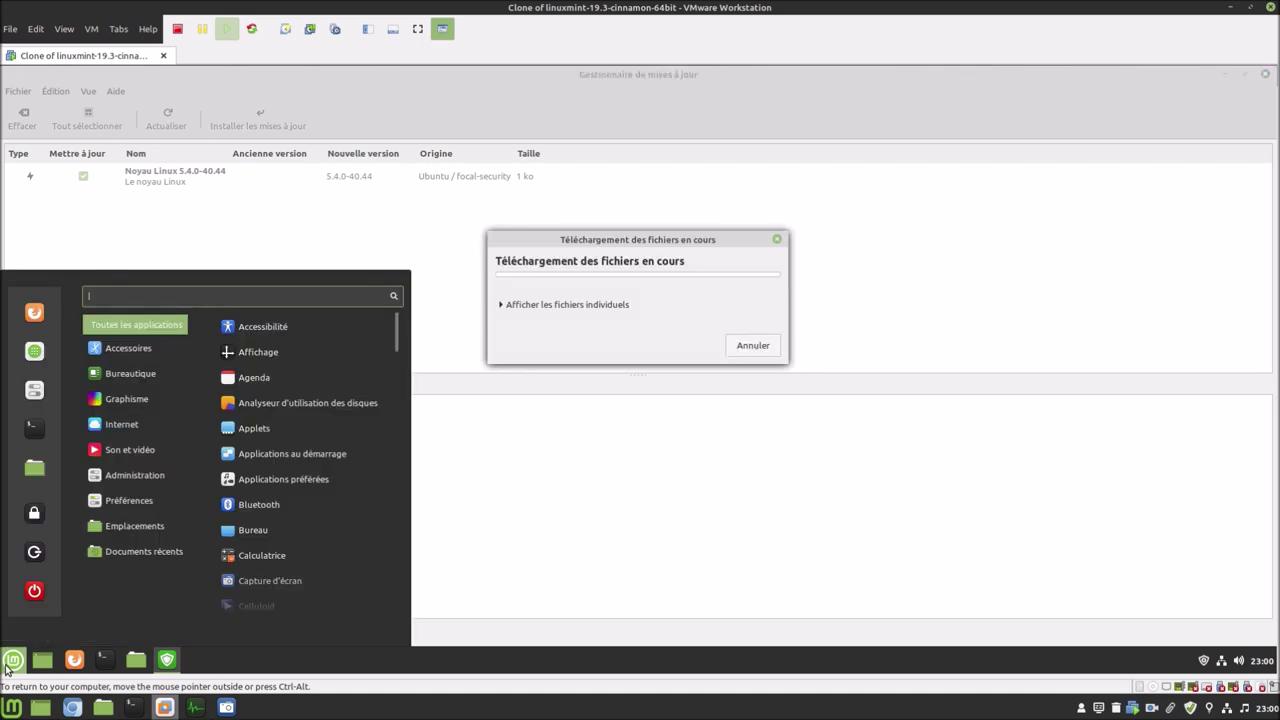
{"action": "type", "text": "war"}
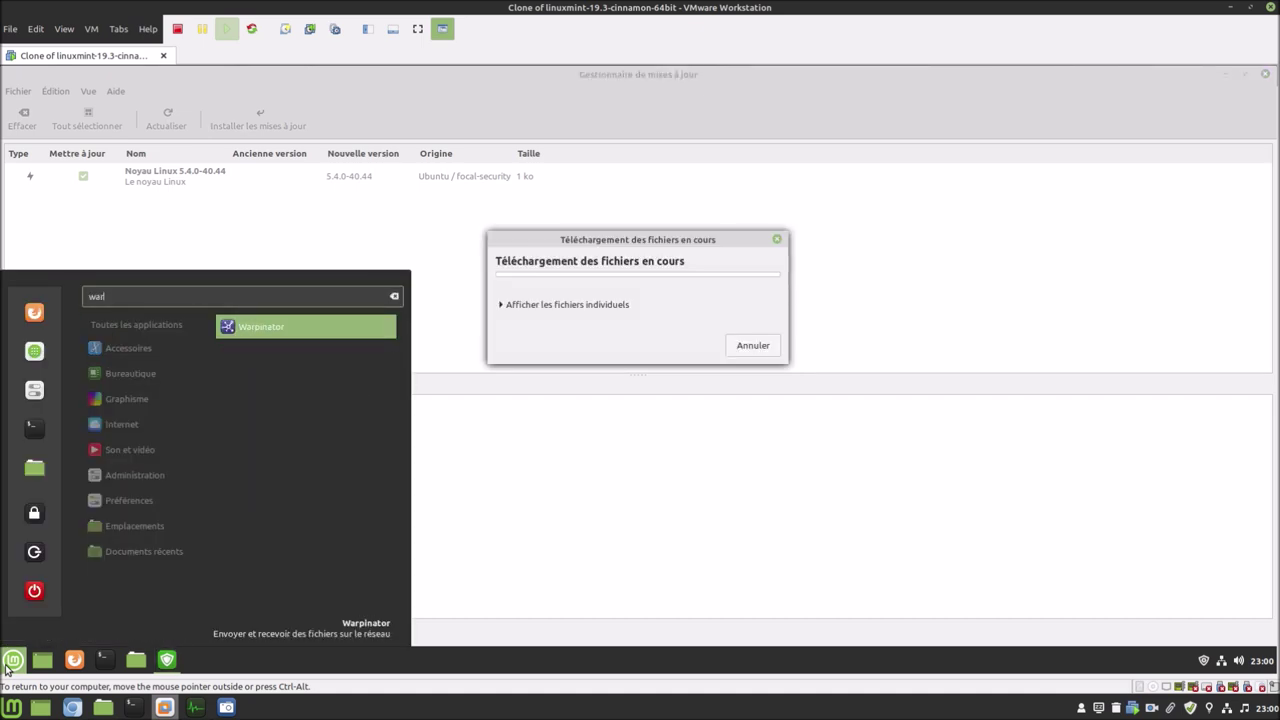
{"action": "left_click", "coordinate": [626, 245]}
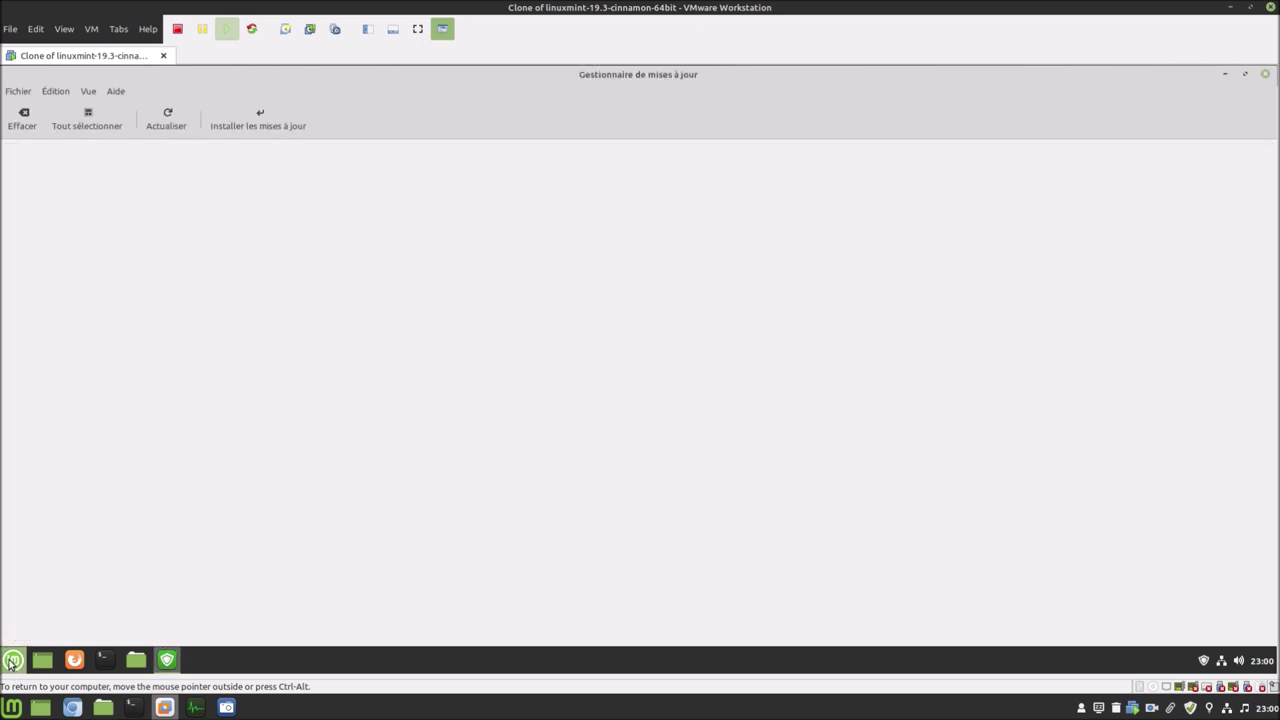
{"action": "left_click", "coordinate": [12, 660]}
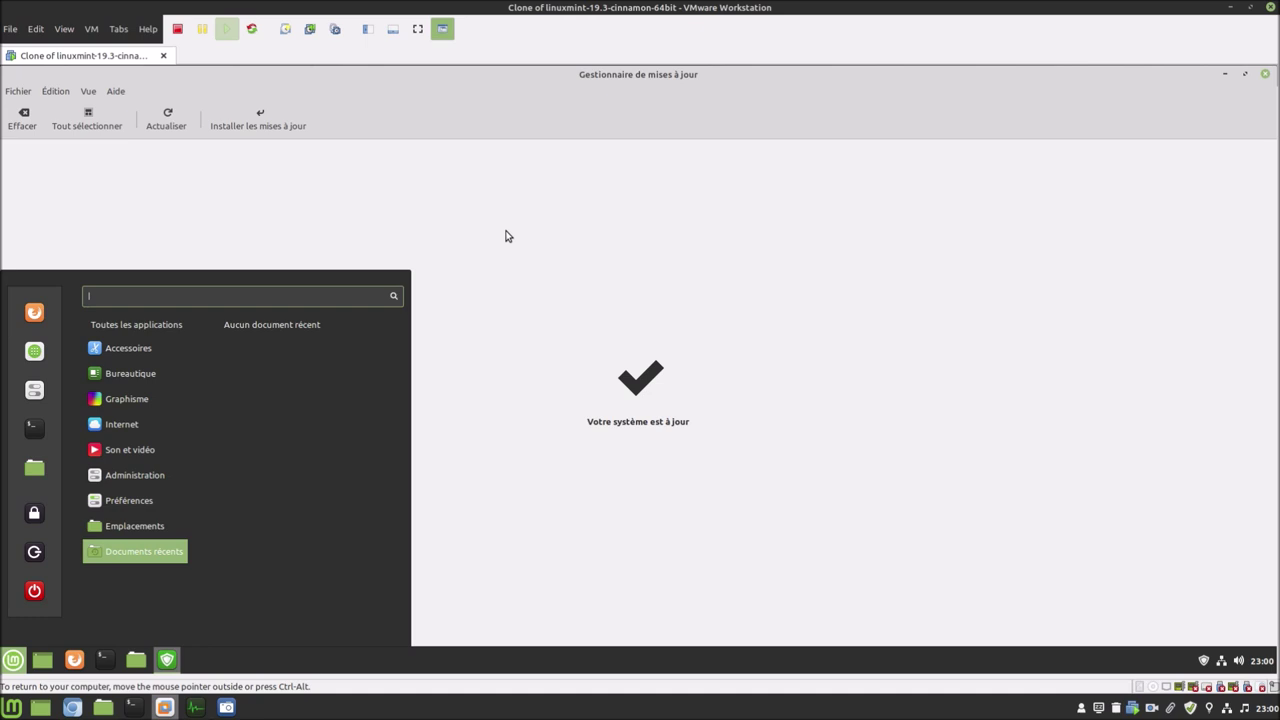
{"action": "left_click", "coordinate": [634, 72]}
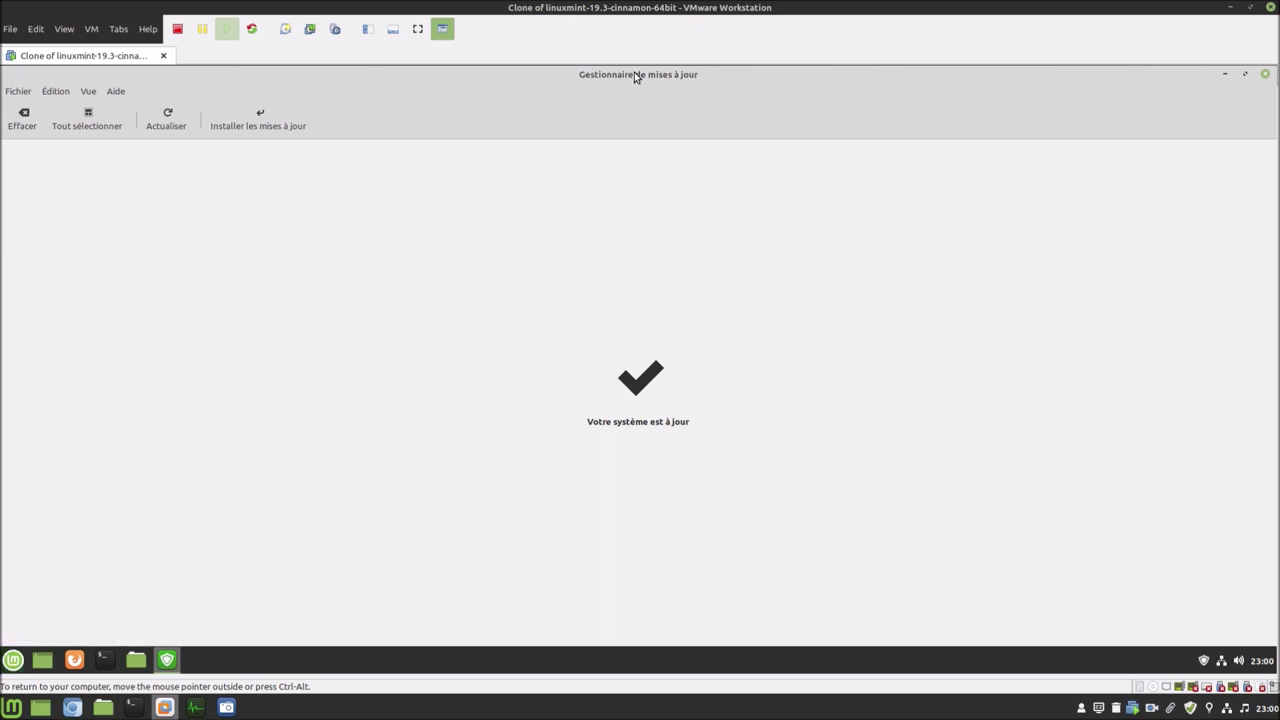
Close the update manager, then find and launch Warpinator in the virtual machine.
{"action": "left_click", "coordinate": [1264, 76]}
{"action": "left_click", "coordinate": [13, 660]}
{"action": "type", "text": "walr"}
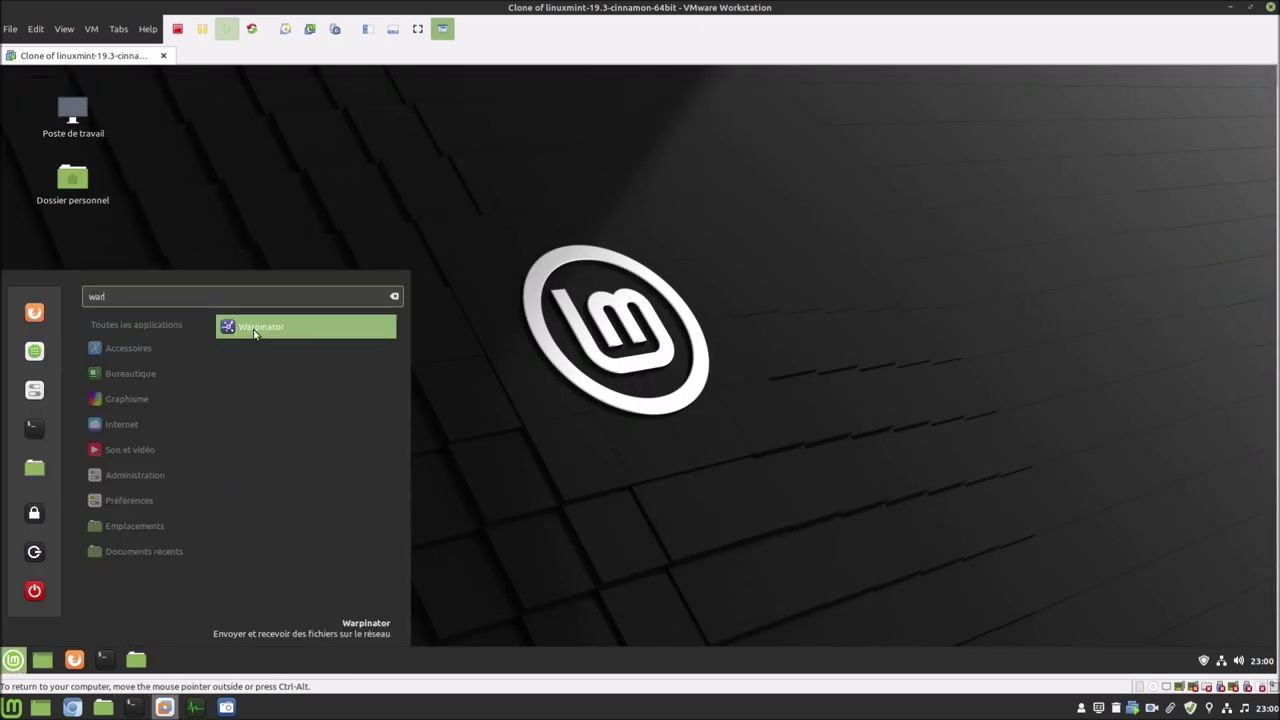
{"action": "left_click", "coordinate": [254, 330]}
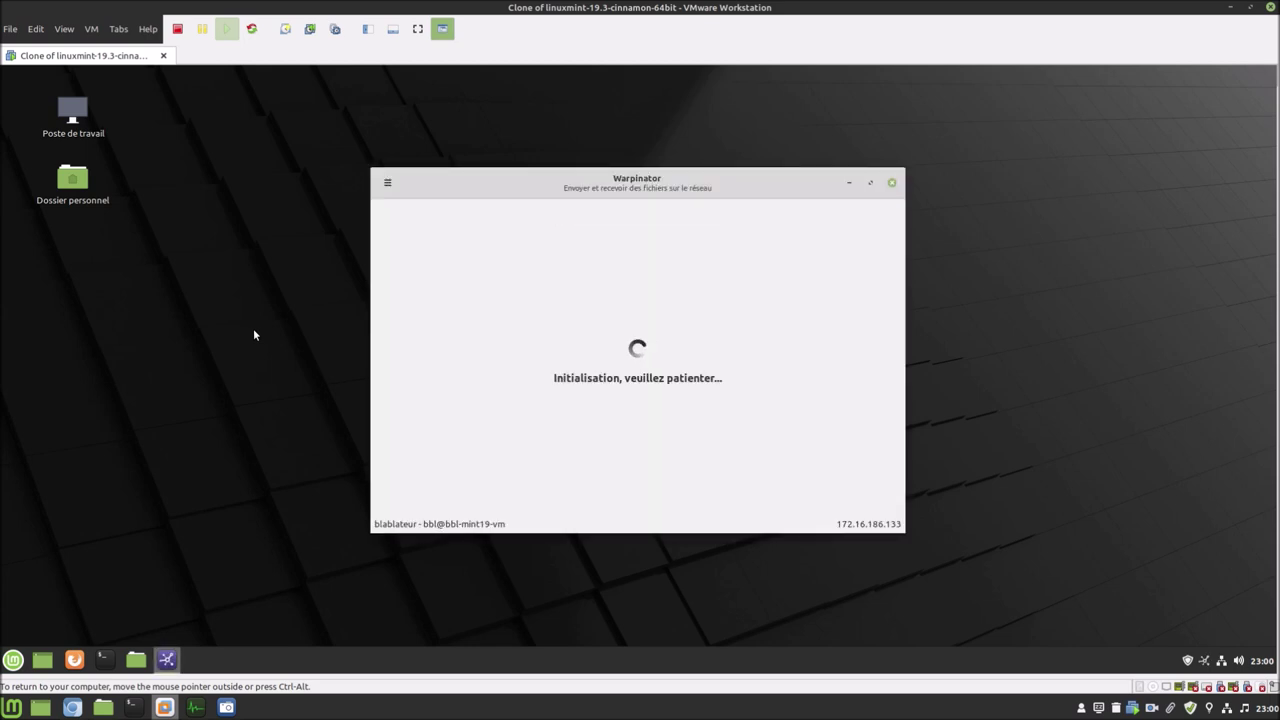
Check Warpinator's version in its À propos information, then quit the application completely.
{"action": "left_click", "coordinate": [390, 183]}
{"action": "left_click", "coordinate": [403, 249]}
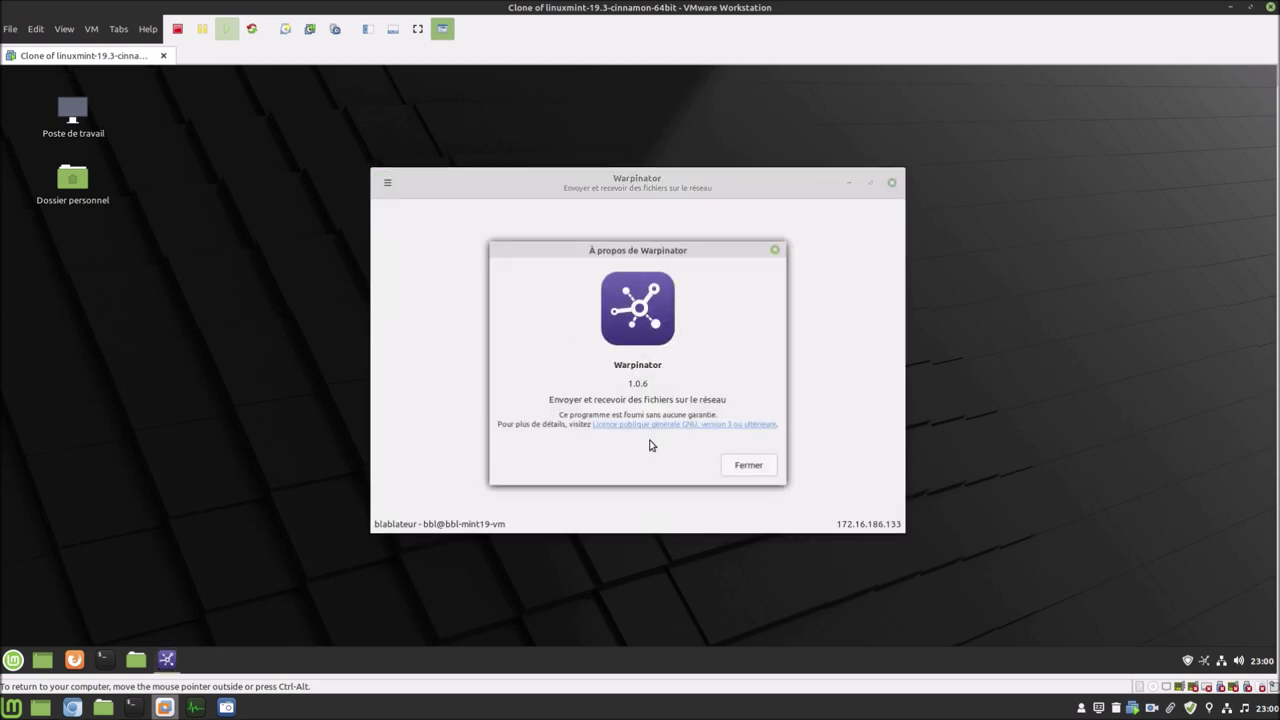
{"action": "left_click", "coordinate": [737, 466]}
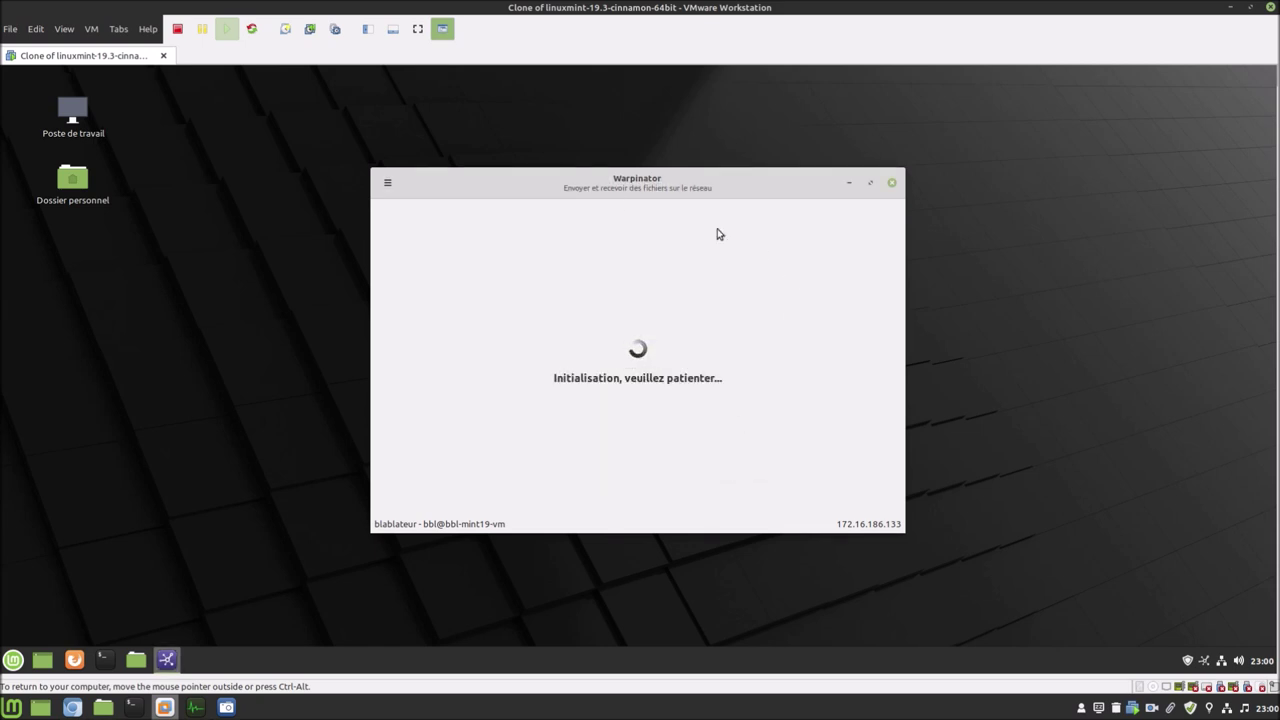
{"action": "left_click", "coordinate": [388, 183]}
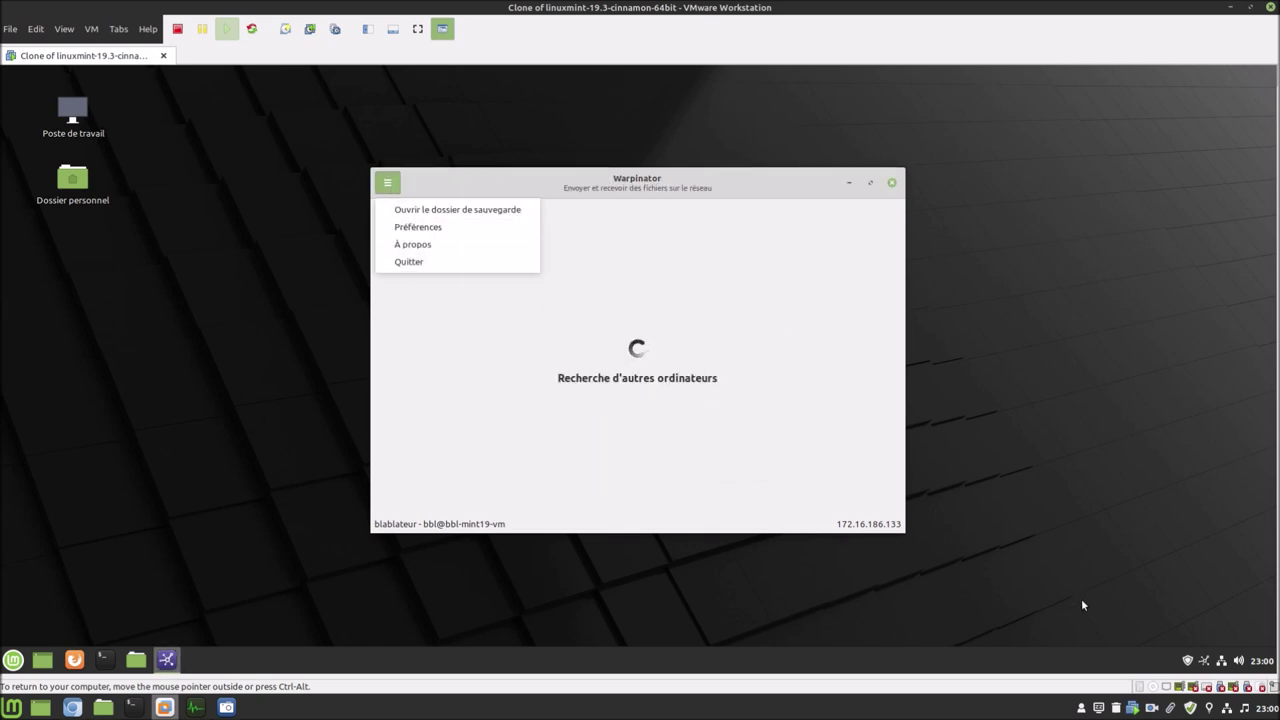
{"action": "right_click", "coordinate": [1203, 661]}
{"action": "right_click", "coordinate": [1203, 661]}
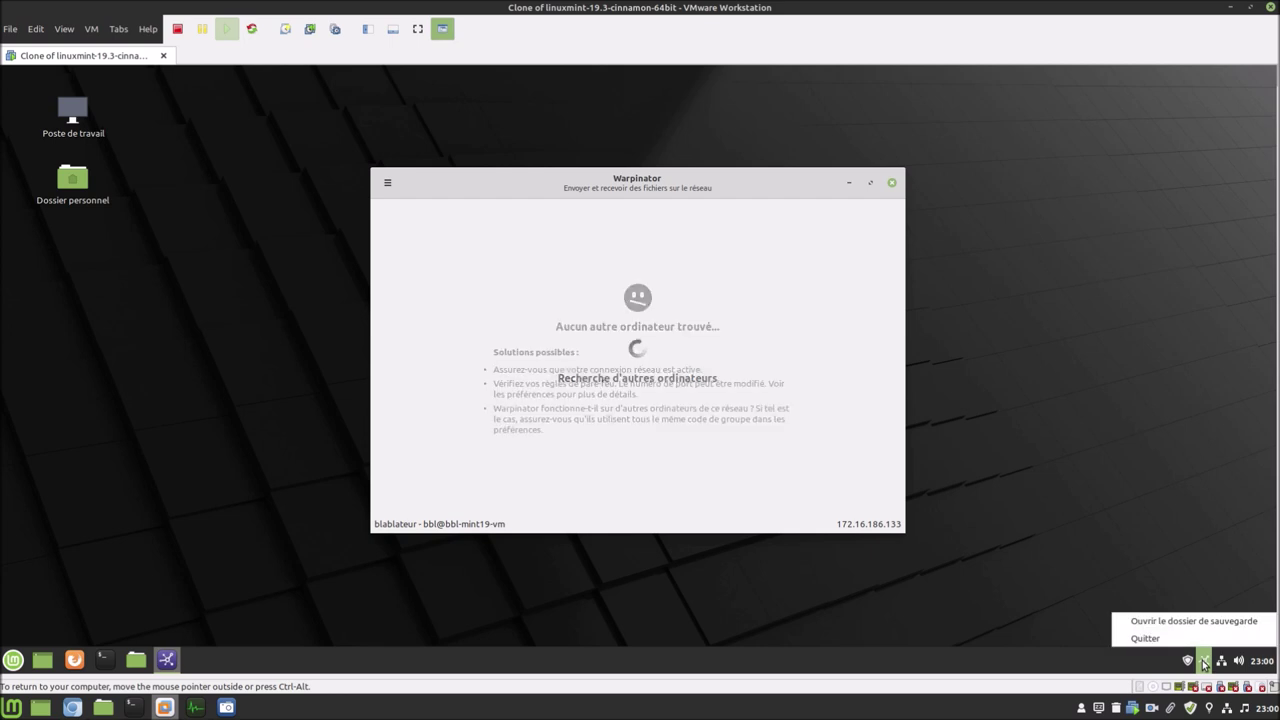
{"action": "left_click", "coordinate": [1181, 639]}
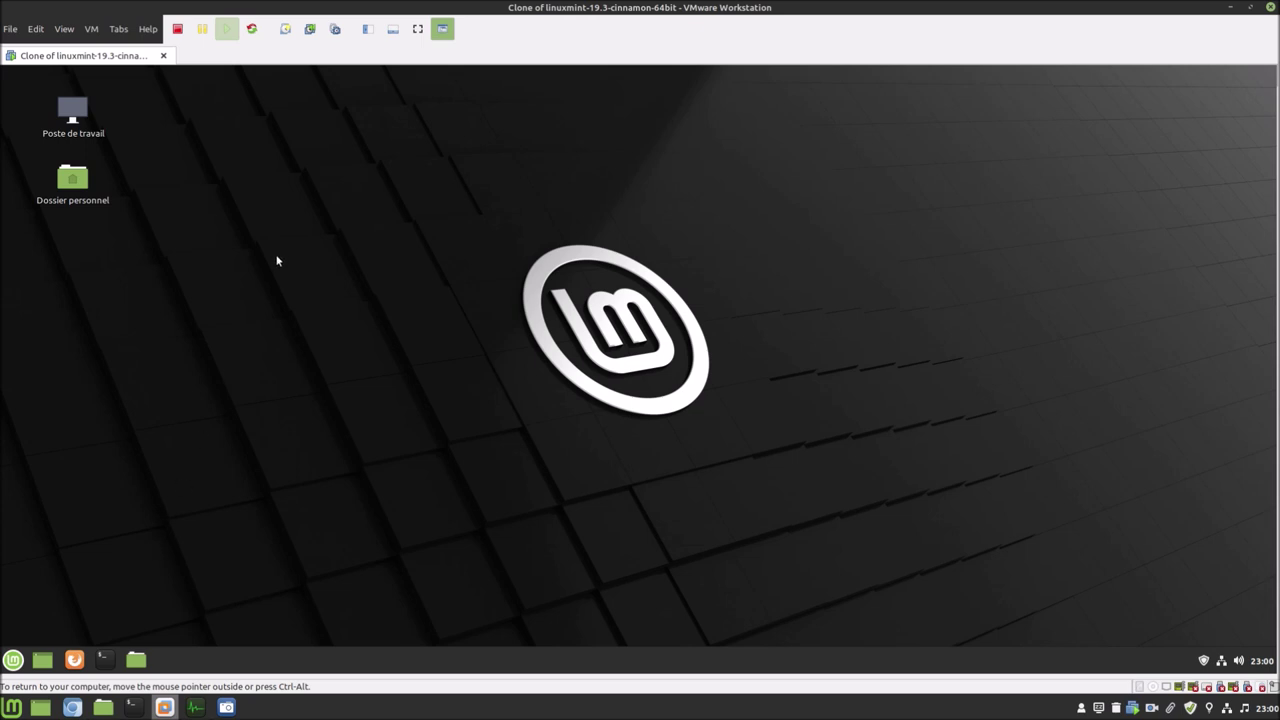
Restore the virtual machine to Snapshot 2 and open the Linux Mint 20 Ulyana upgrade page from the system reports.
{"action": "left_click", "coordinate": [310, 30]}
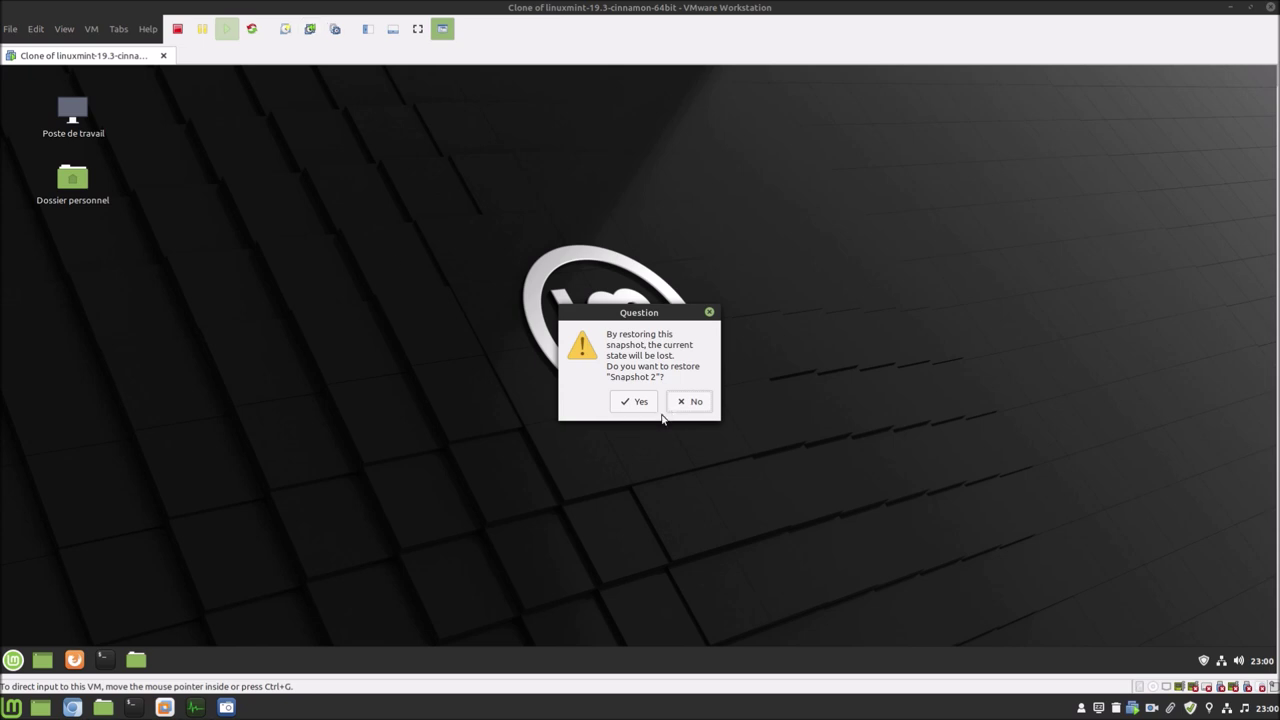
{"action": "left_click", "coordinate": [632, 403]}
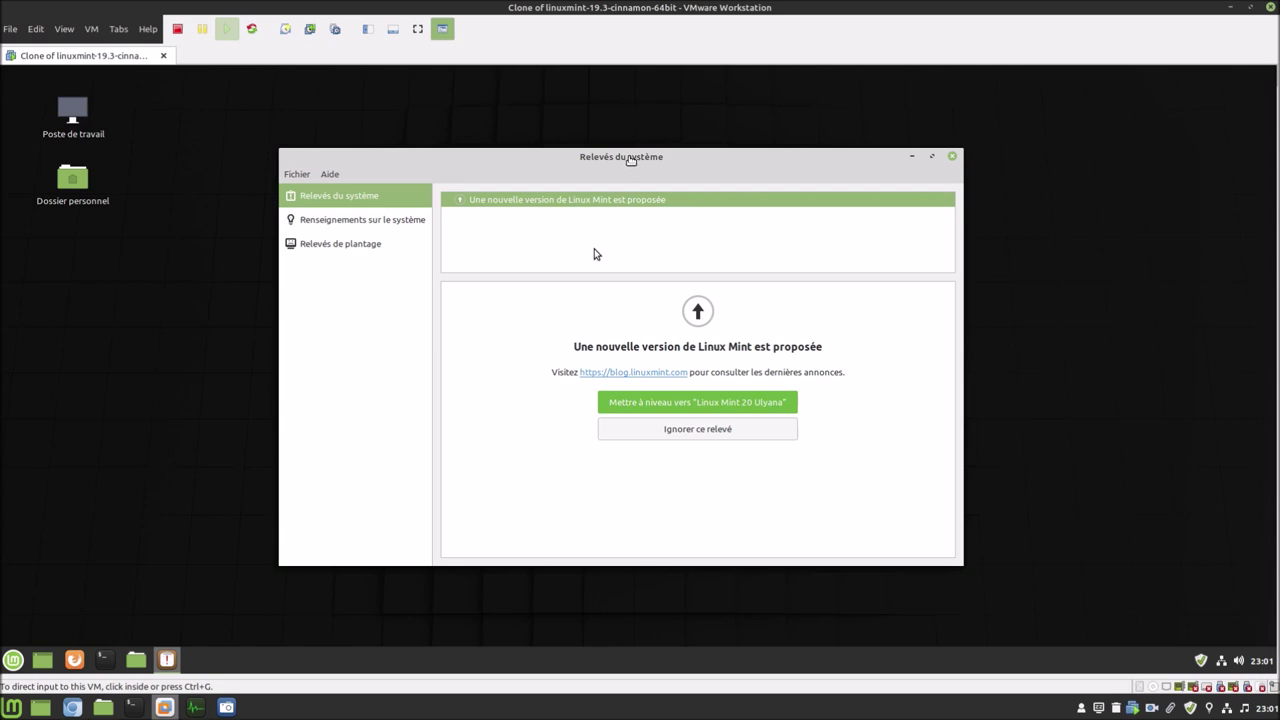
{"action": "mouse_move", "coordinate": [584, 146]}
{"action": "left_mouse_down"}
{"action": "mouse_move", "coordinate": [491, 146]}
{"action": "mouse_move", "coordinate": [581, 145]}
{"action": "left_mouse_up"}
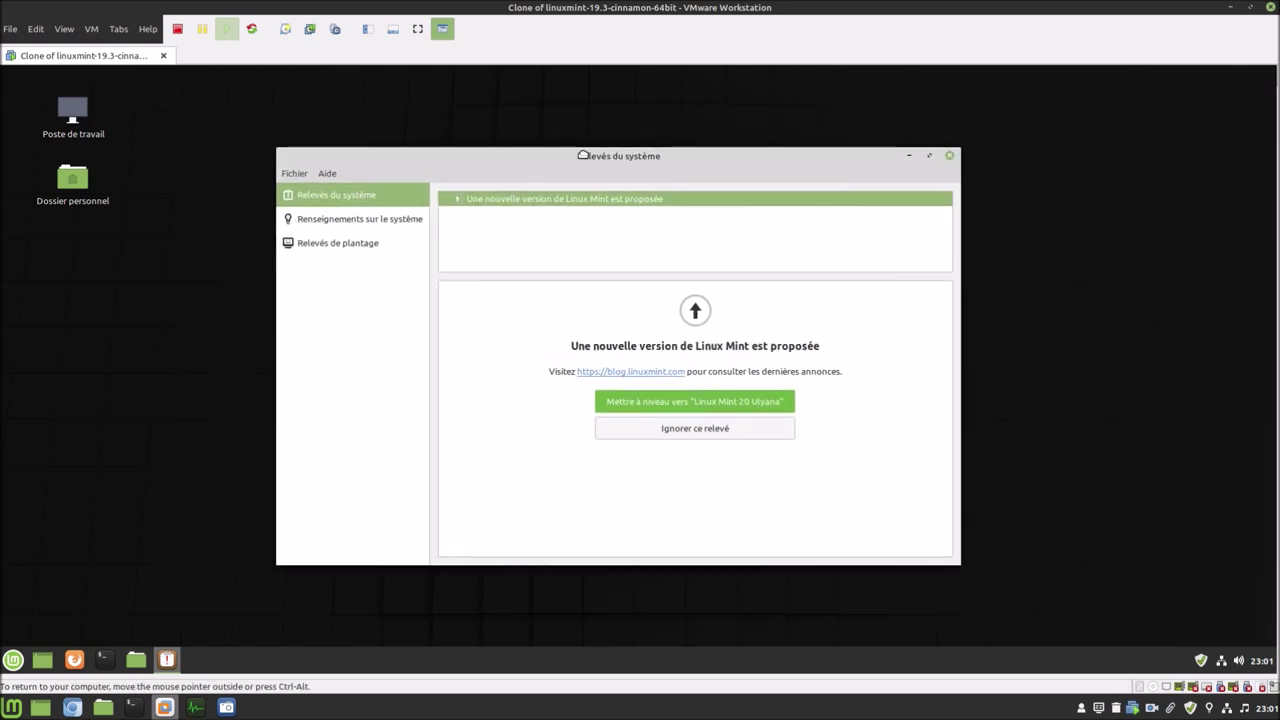
{"action": "left_click", "coordinate": [705, 402]}
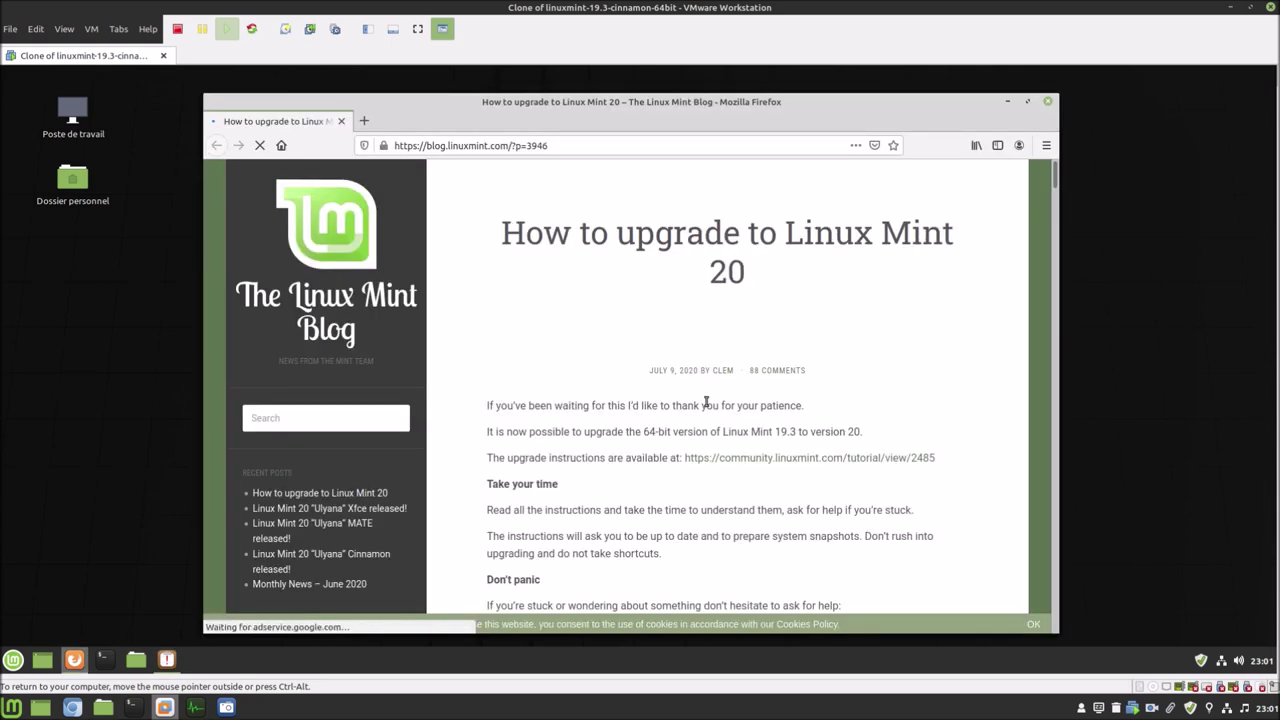
Look through the "How to upgrade to Linux Mint 20" blog post and its comments, then close the browser.
{"action": "scroll", "coordinate": [705, 460], "scroll_direction": "down", "scroll_amount": 6}
{"action": "scroll", "coordinate": [705, 460], "scroll_direction": "up", "scroll_amount": 3}
{"action": "scroll", "coordinate": [705, 460], "scroll_direction": "up", "scroll_amount": 3}
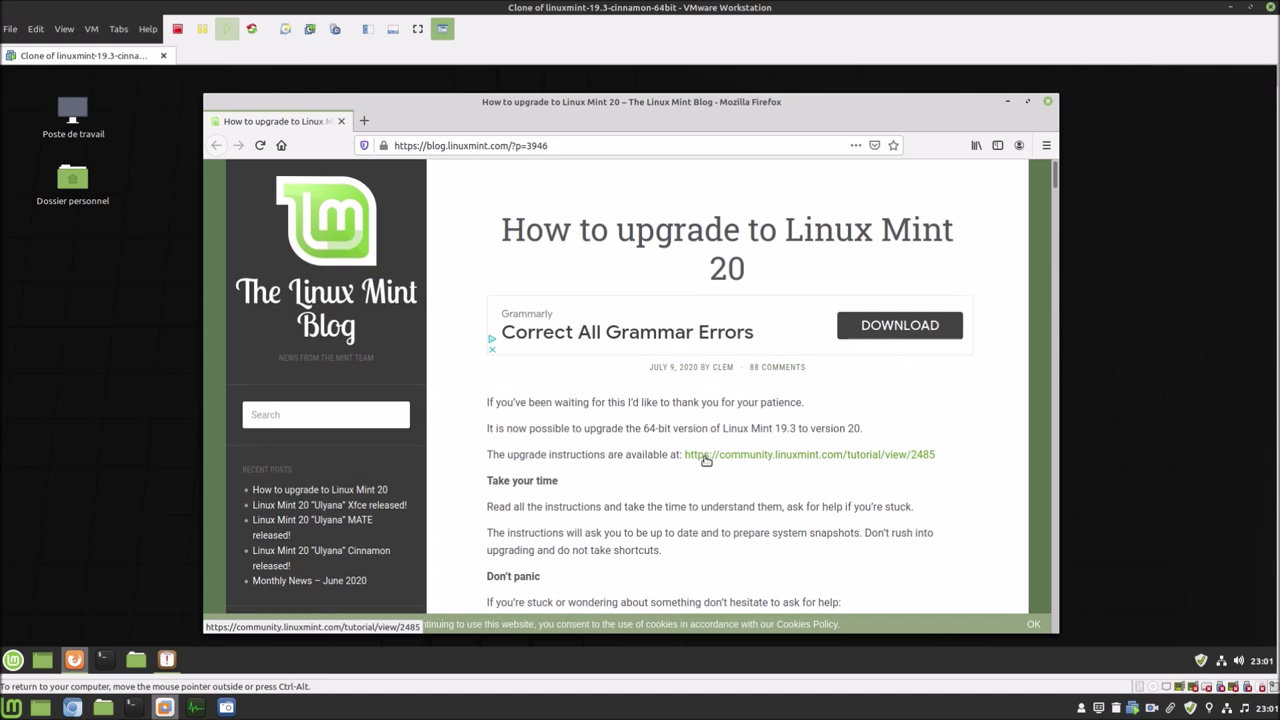
{"action": "scroll", "coordinate": [705, 460], "scroll_direction": "down", "scroll_amount": 10}
{"action": "scroll", "coordinate": [705, 462], "scroll_direction": "down", "scroll_amount": 5}
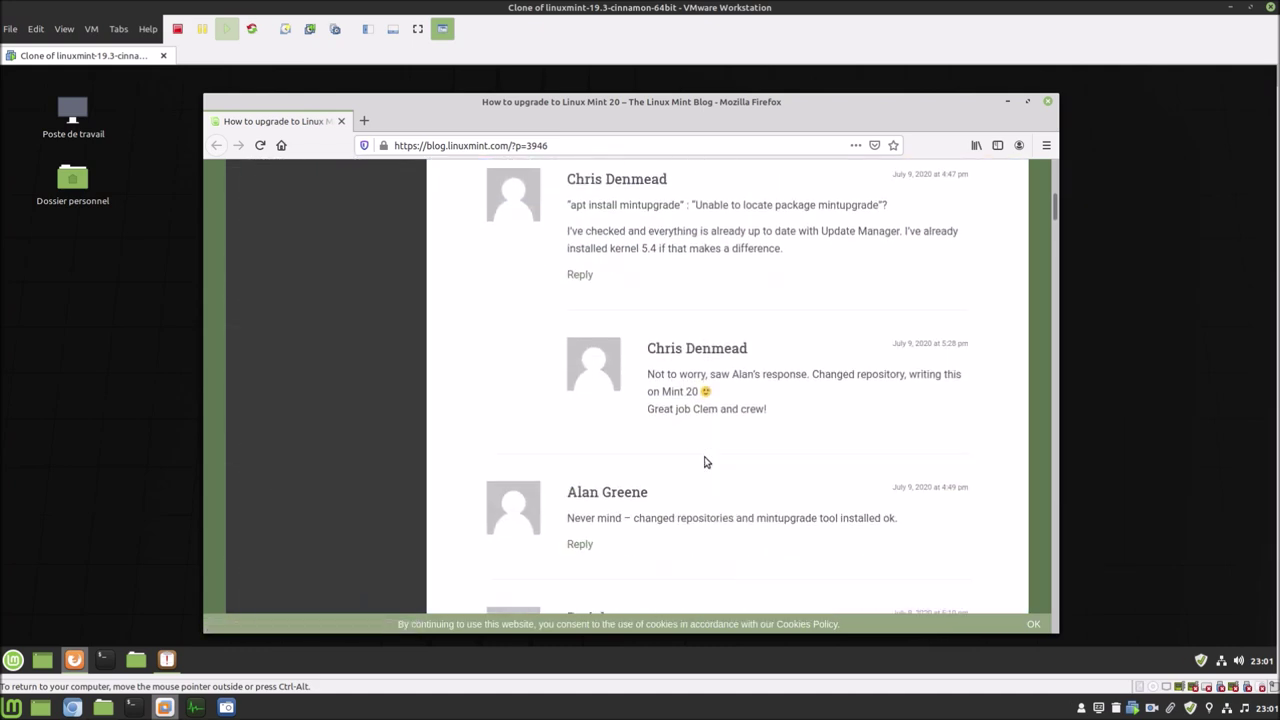
{"action": "scroll", "coordinate": [705, 462], "scroll_direction": "up", "scroll_amount": 6}
{"action": "scroll", "coordinate": [705, 462], "scroll_direction": "up", "scroll_amount": 10}
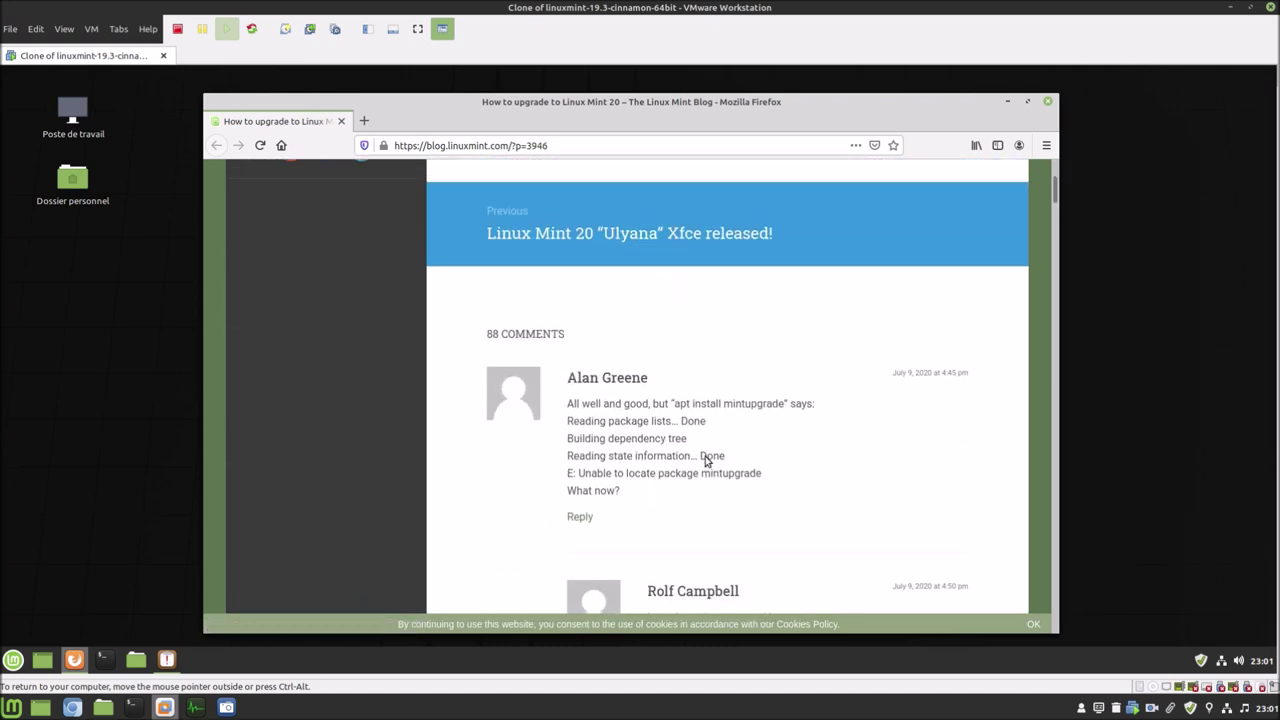
{"action": "key", "text": "ctrl+q"}
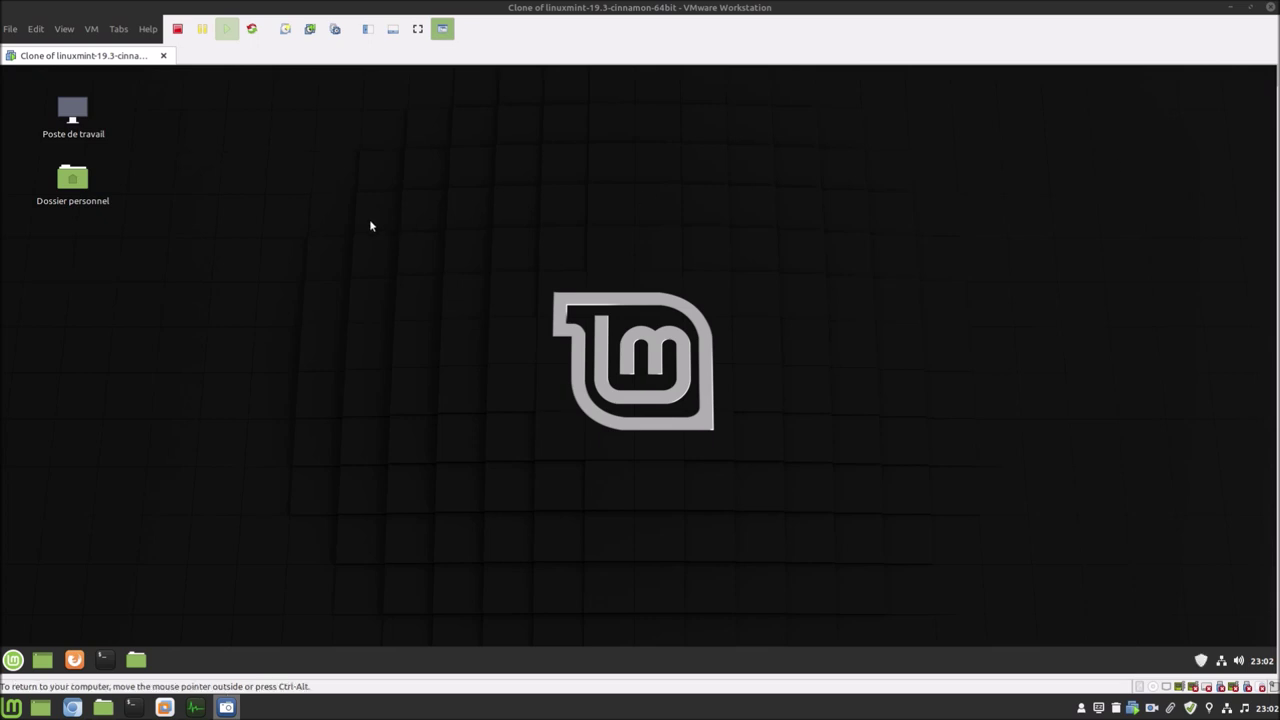
Check the virtual machine's snapshots in the Snapshot Manager, then review tutorial section D5 on downgrading foreign packages in Chromium.
{"action": "left_click", "coordinate": [335, 30]}
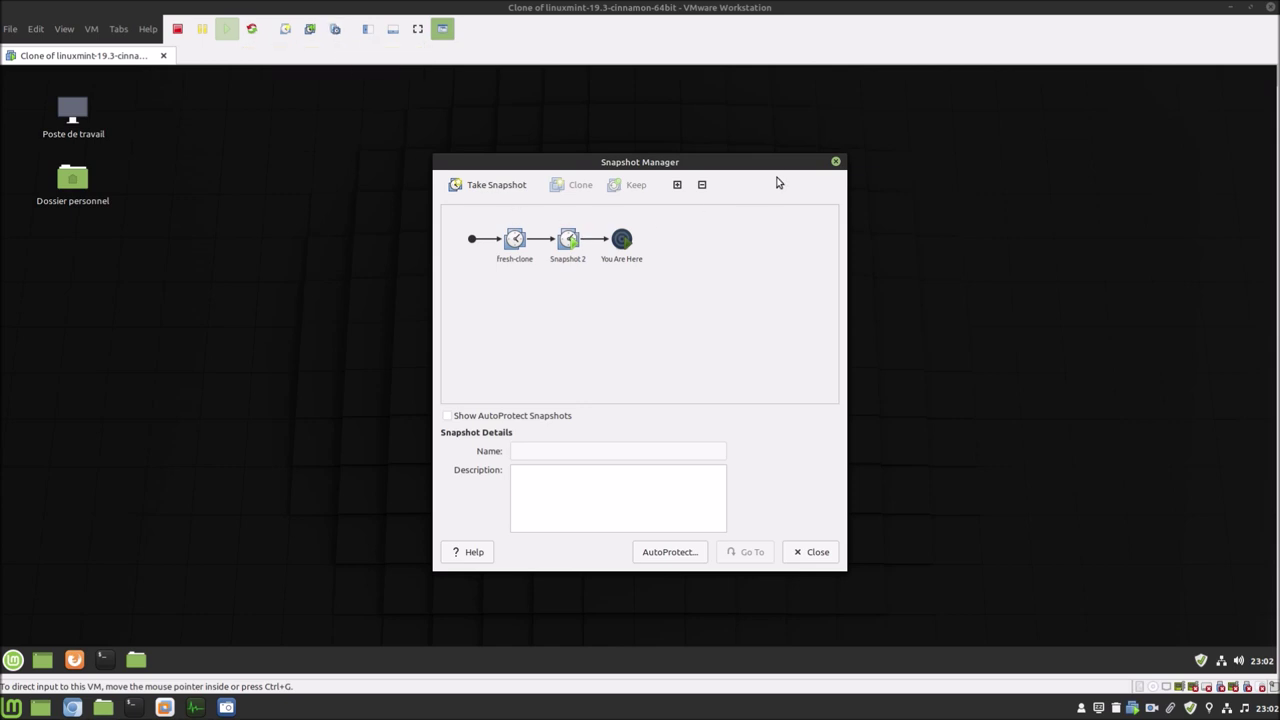
{"action": "left_click", "coordinate": [835, 163]}
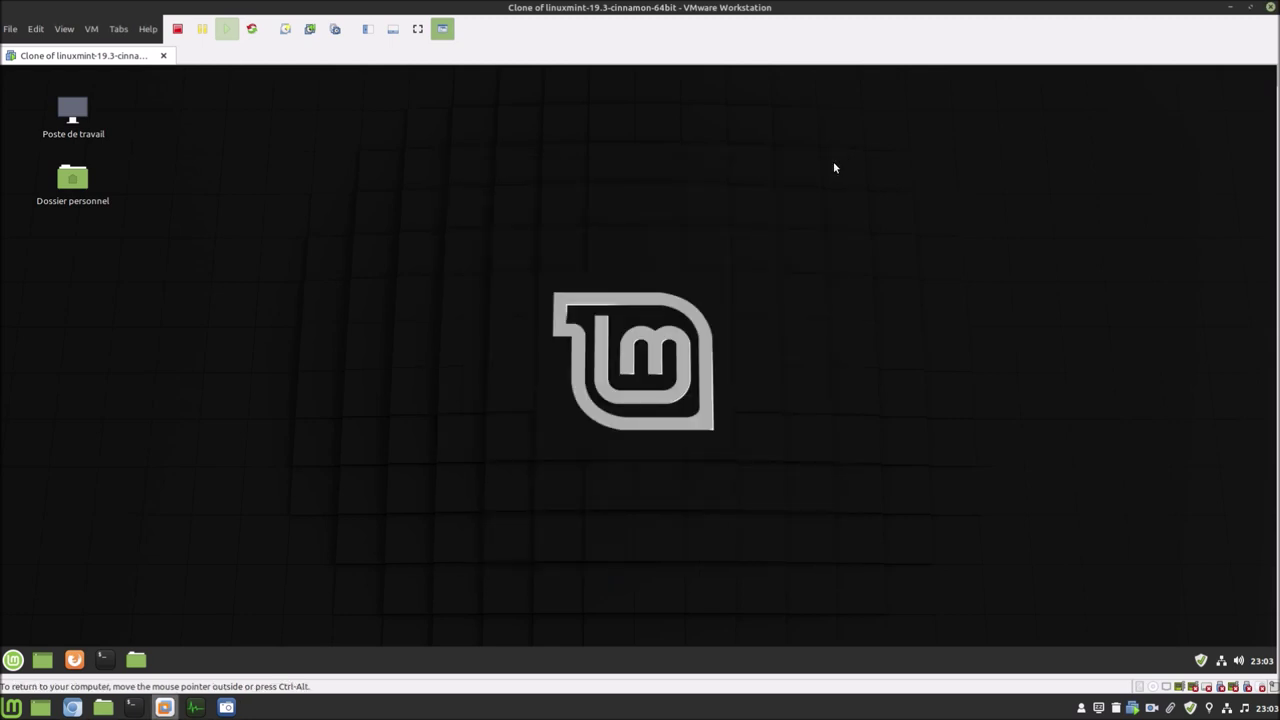
{"action": "left_click", "coordinate": [72, 707]}
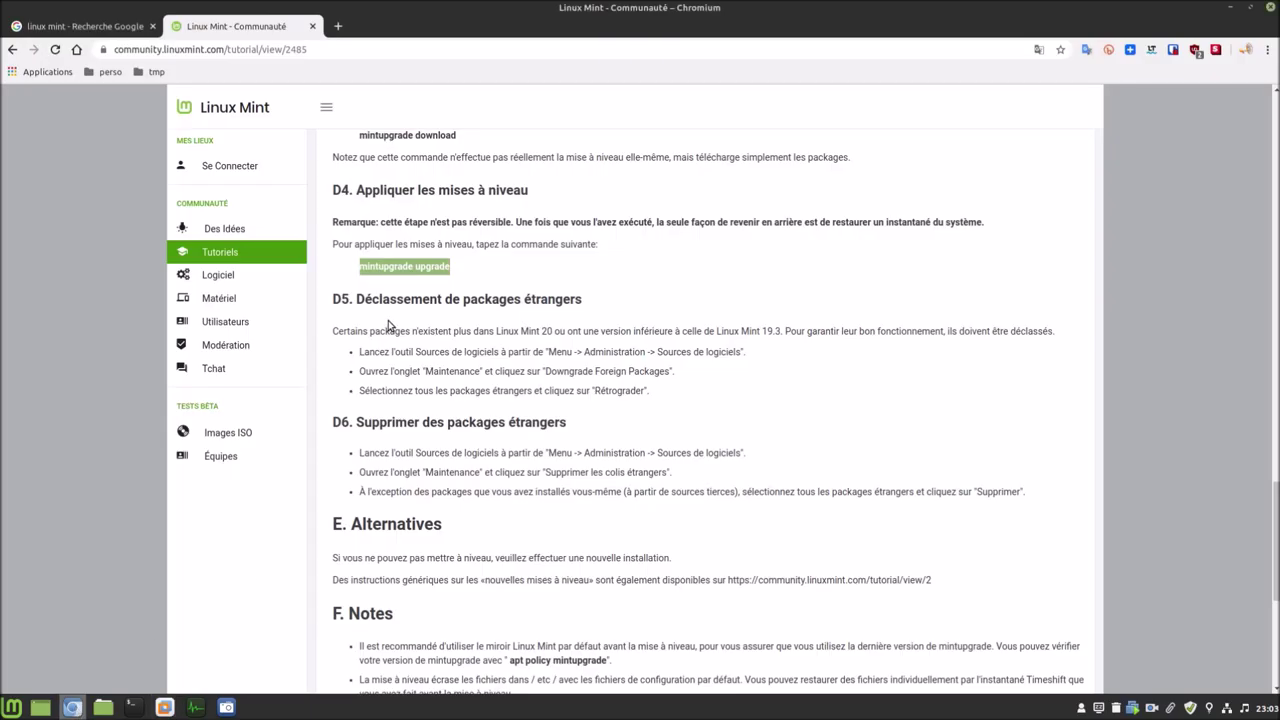
{"action": "left_click_drag", "start_coordinate": [357, 299], "coordinate": [570, 298]}
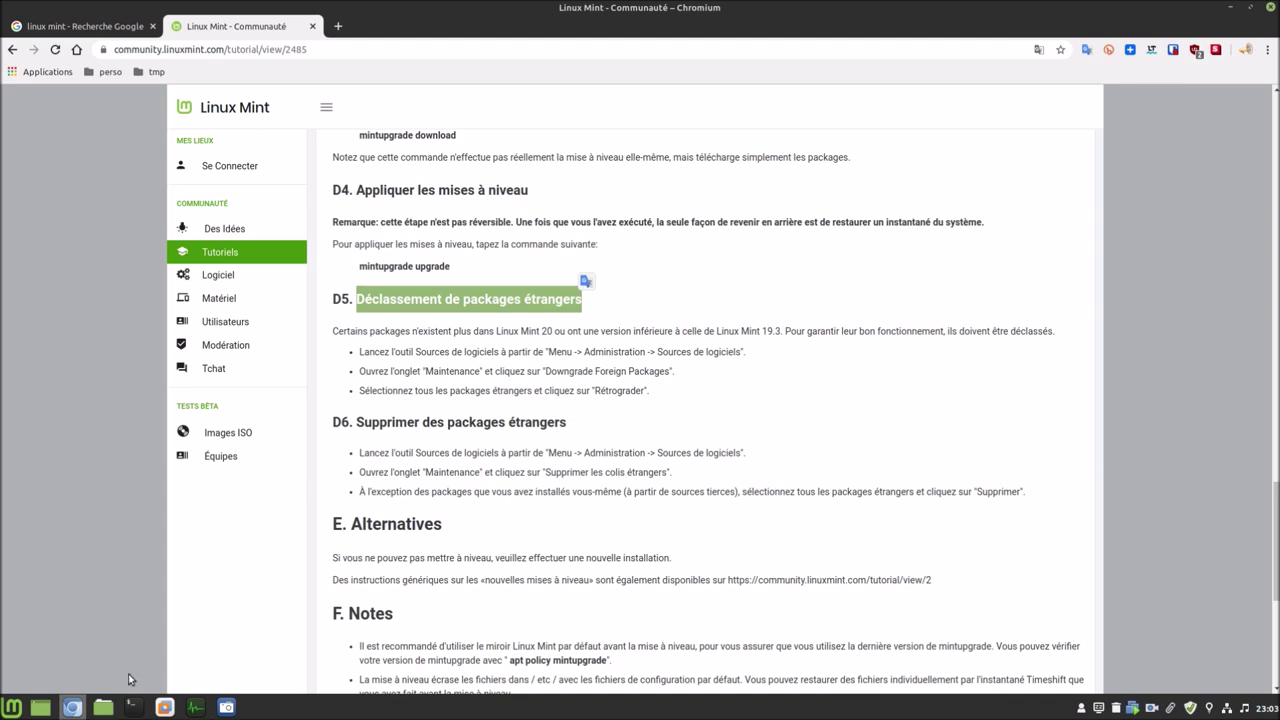
View the Maintenance options of Sources de logiciels in the virtual machine, authenticating with the account password, and return to the tutorial in Chromium.
{"action": "left_click", "coordinate": [176, 712]}
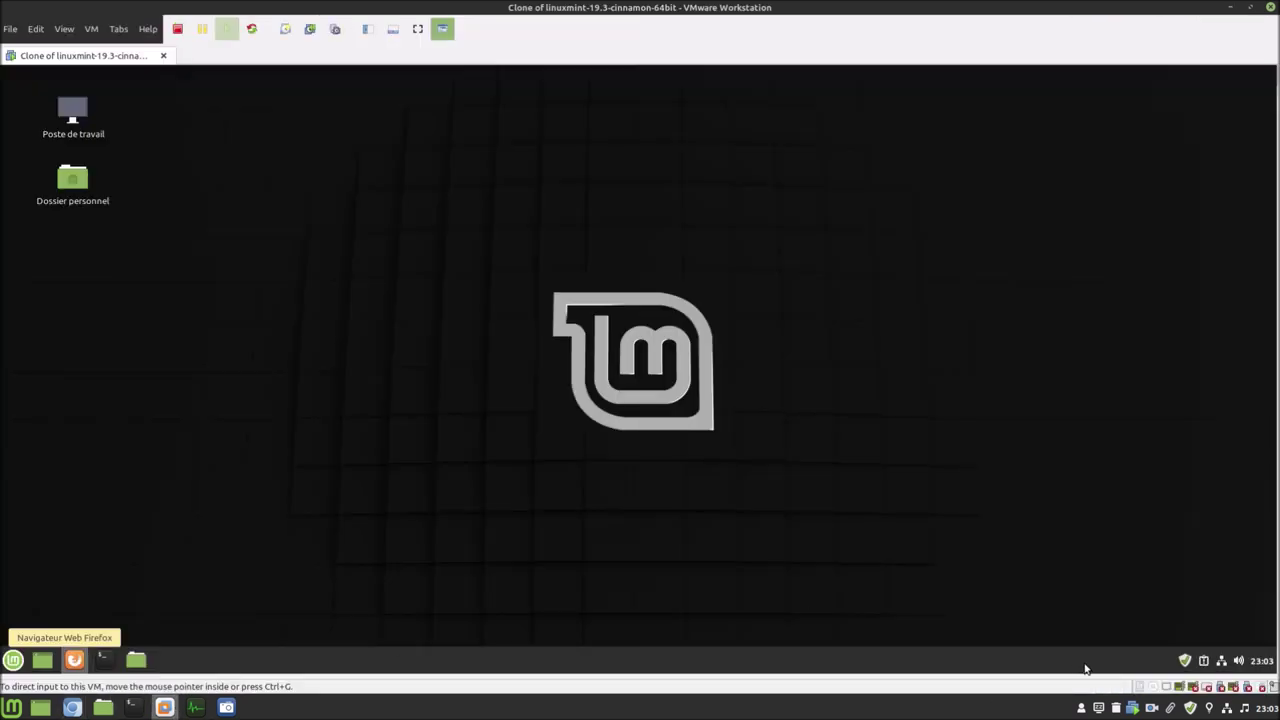
{"action": "left_click", "coordinate": [1187, 660]}
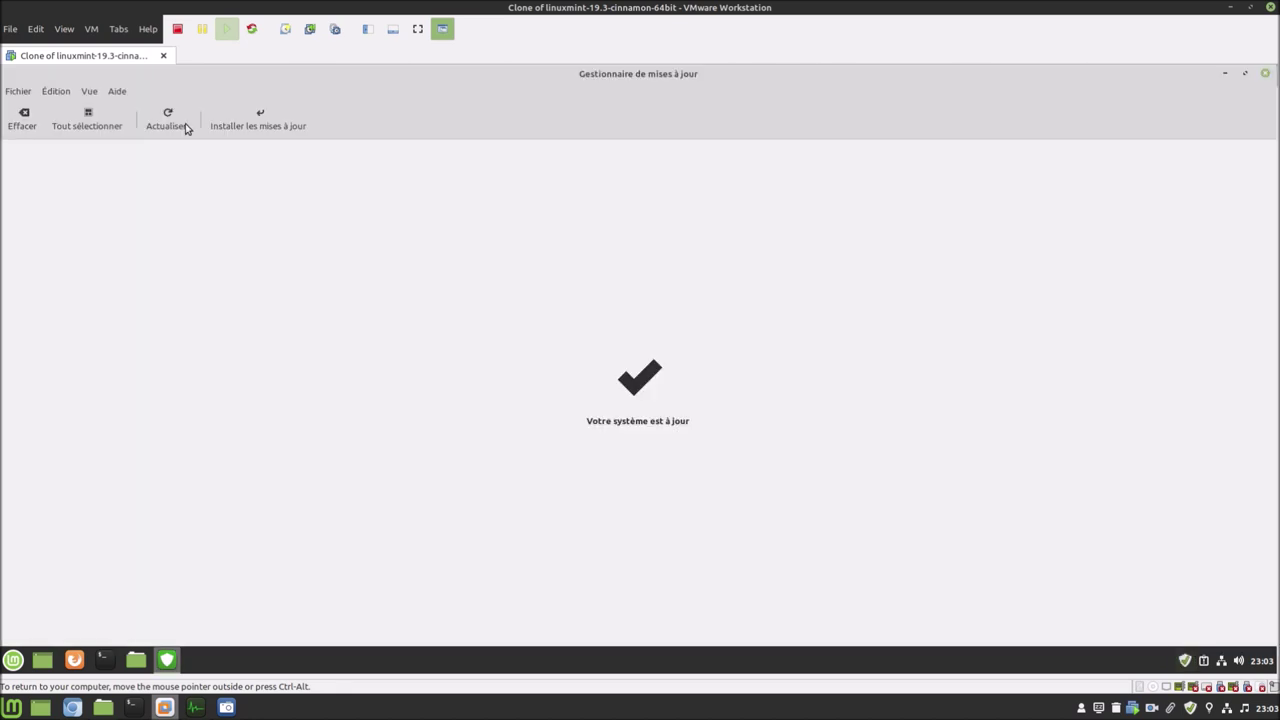
{"action": "left_click", "coordinate": [57, 93]}
{"action": "left_click", "coordinate": [67, 148]}
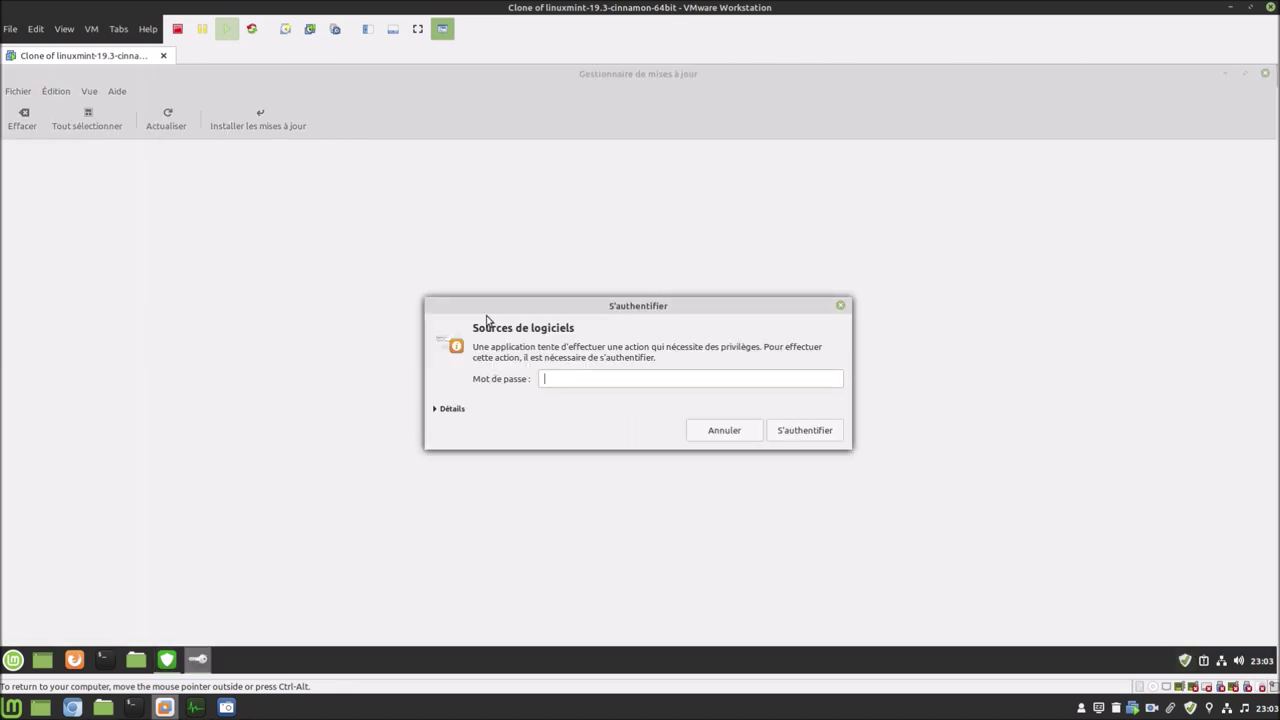
{"action": "key", "text": "Return"}
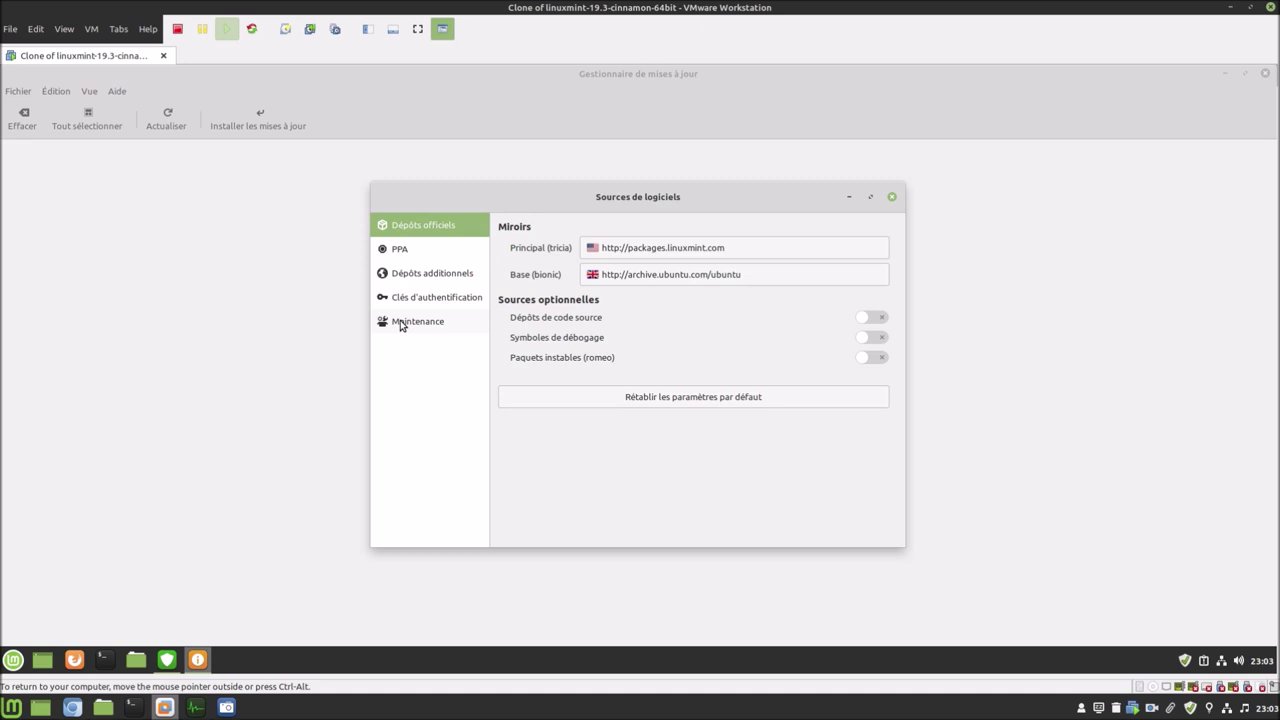
{"action": "left_click", "coordinate": [400, 323]}
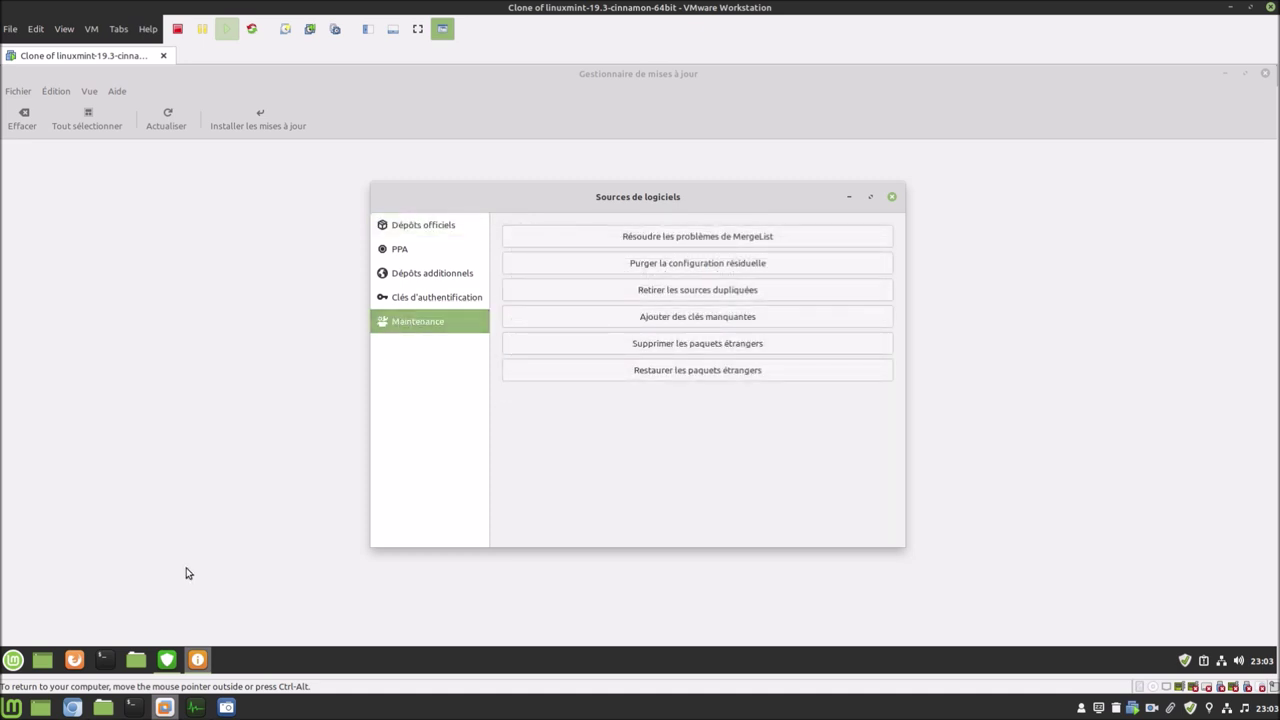
{"action": "left_click", "coordinate": [68, 707]}
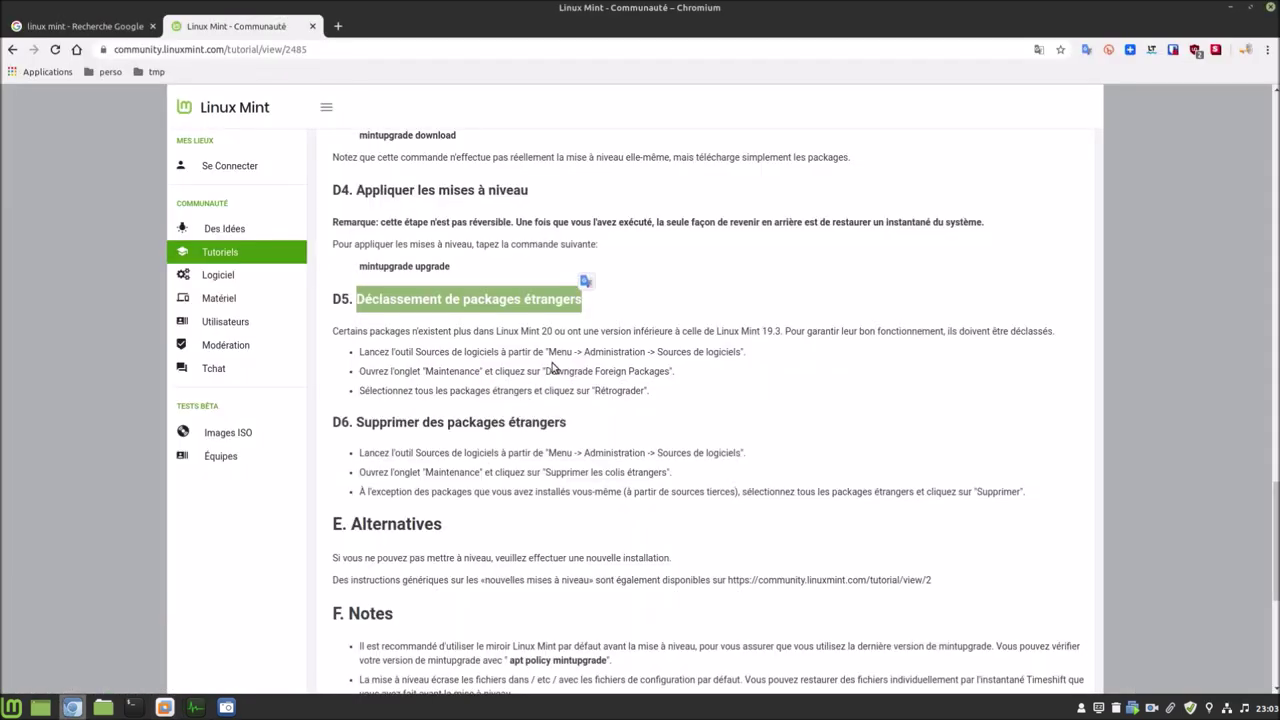